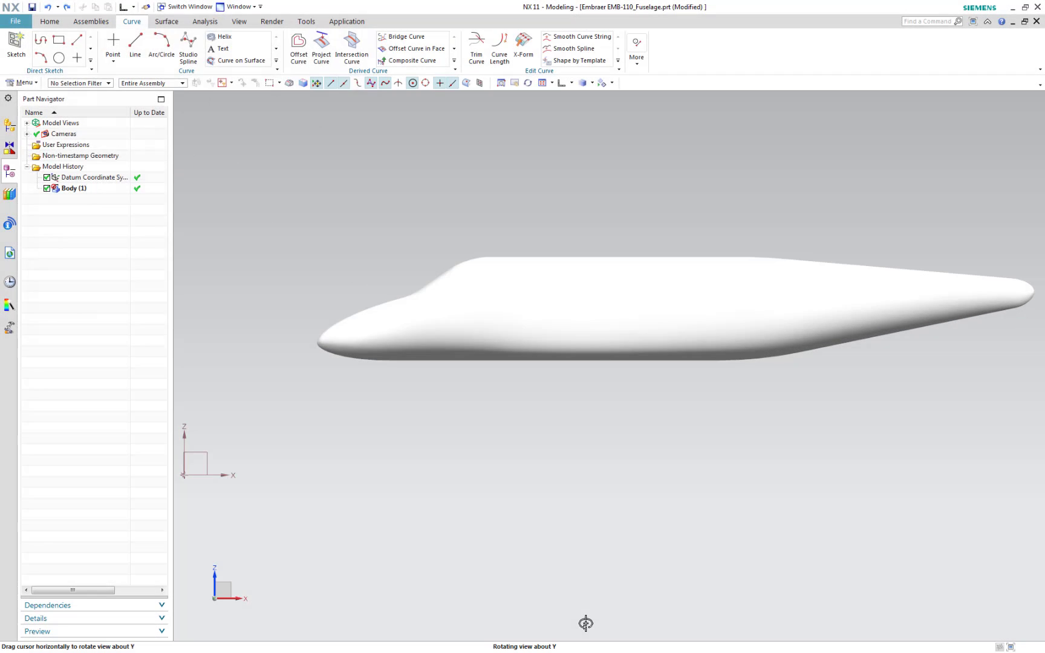
middle_drag(583, 623, 651, 623)
middle_drag(1006, 410, 953, 439)
key(F8)
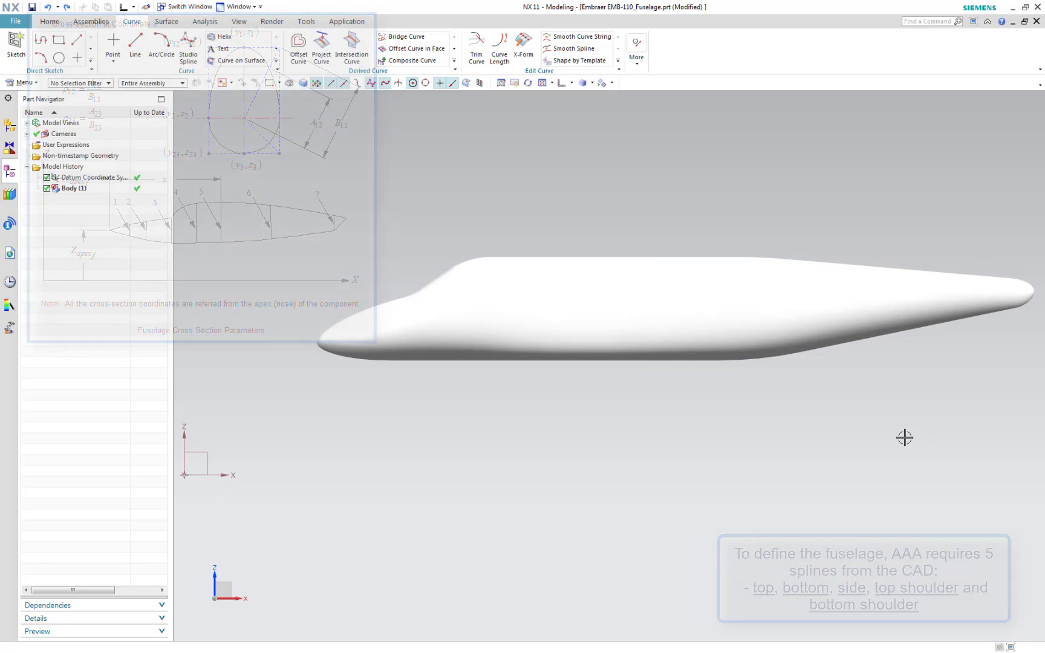
- Create a sketch on the XZ plane with a horizontal line above the fuselage that spans beyond both nose and tail
click(16, 48)
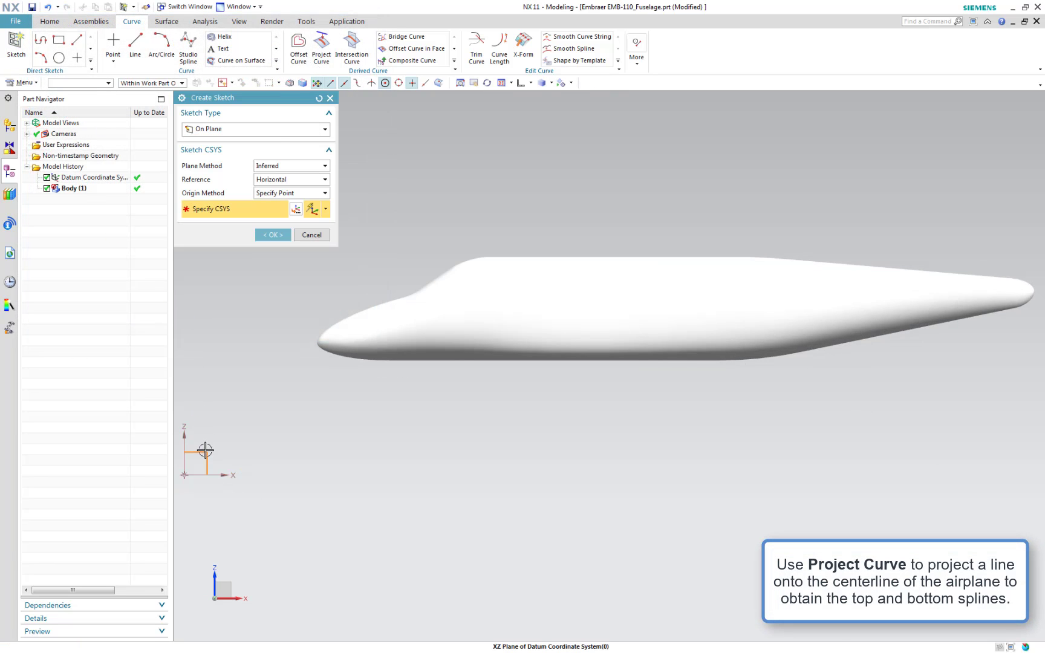
click(271, 235)
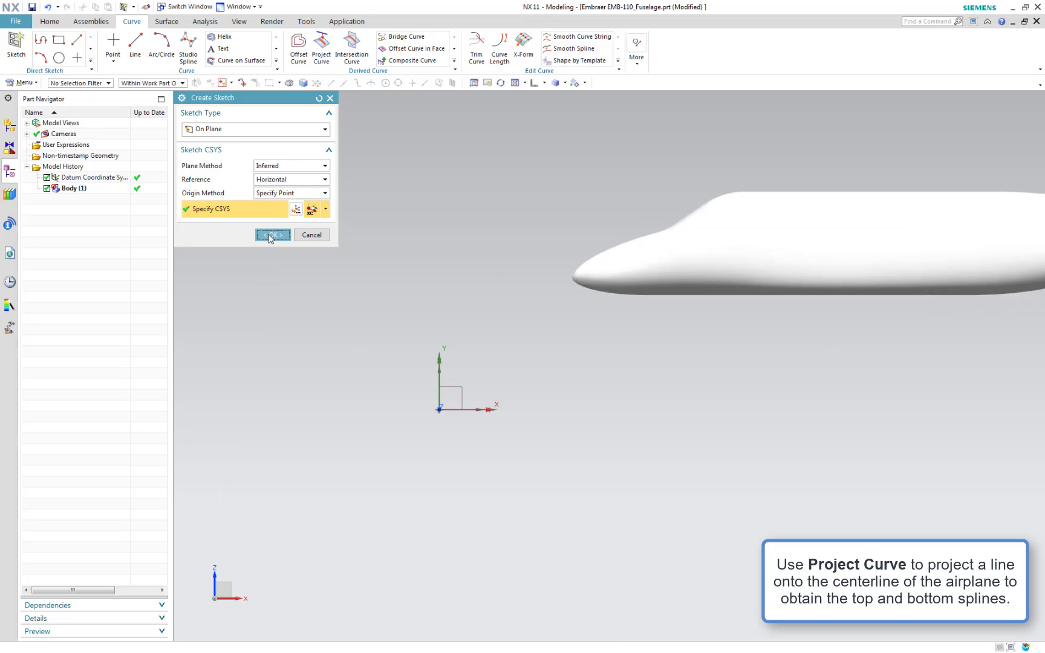
right_click(356, 446)
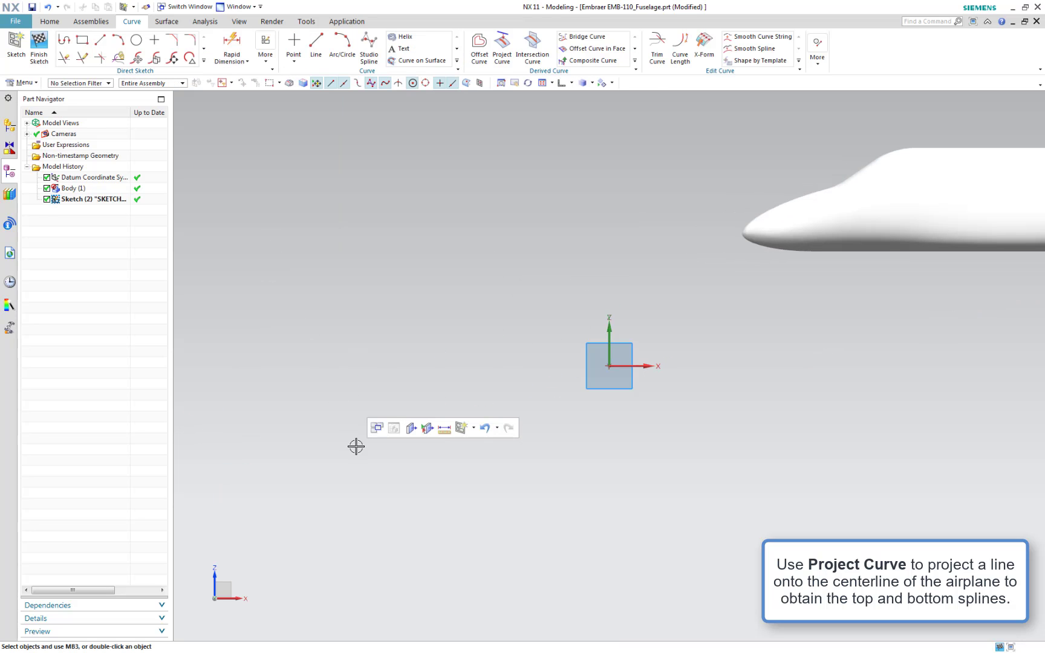
key(ctrl+f)
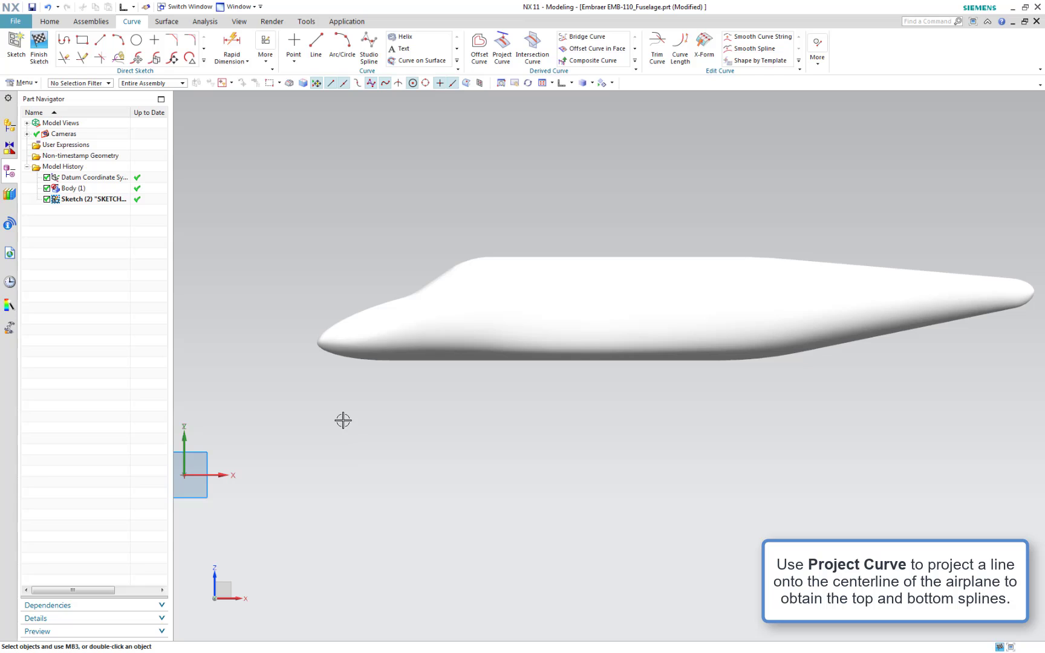
key(l)
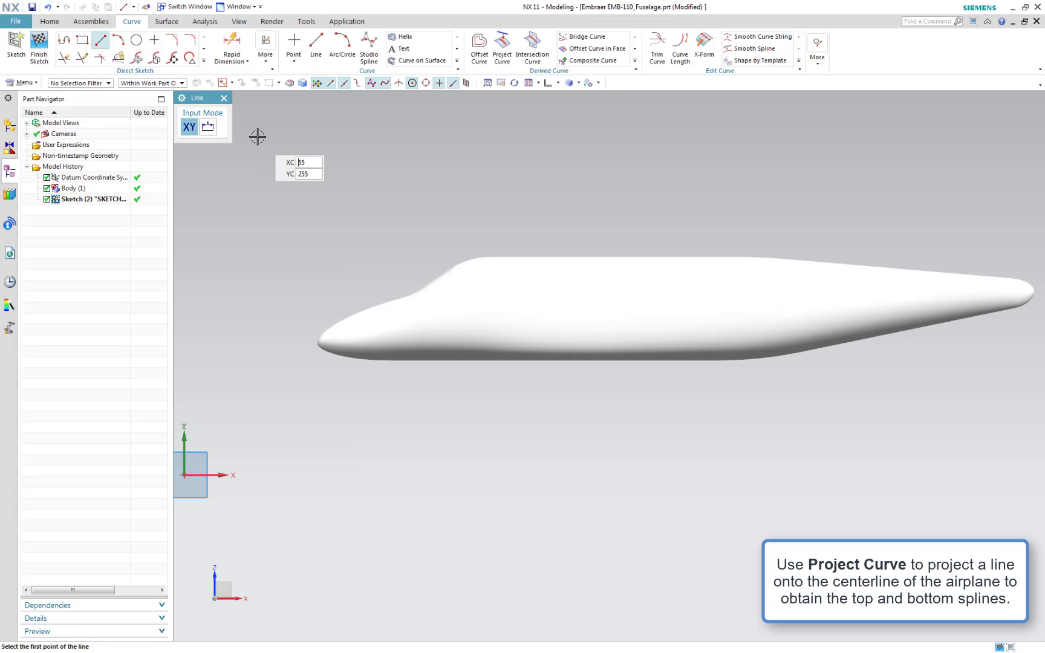
click(265, 126)
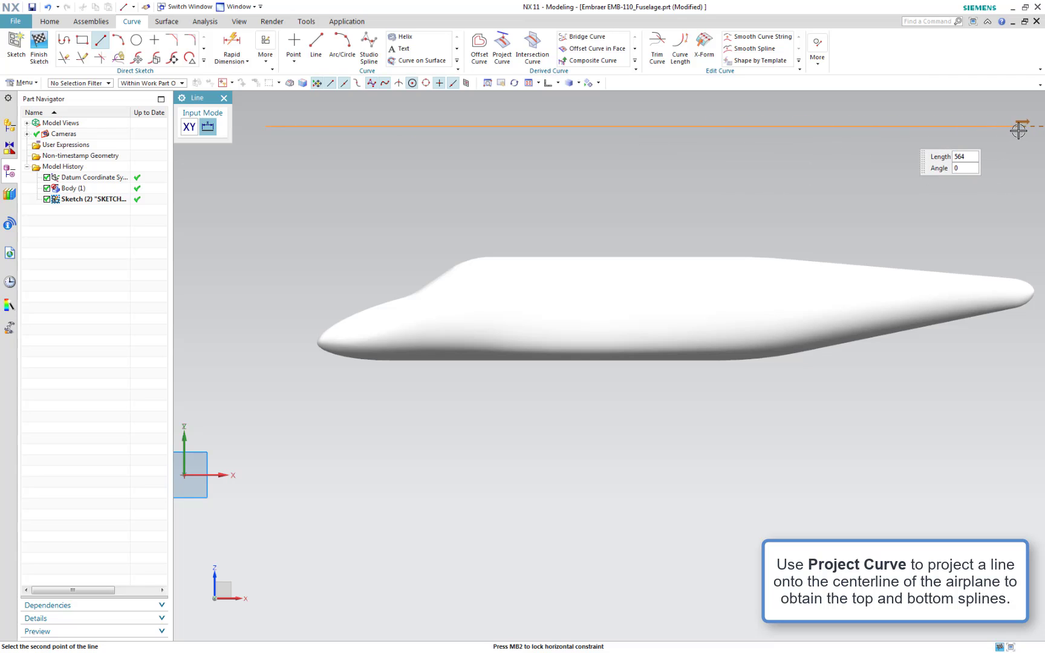
click(1039, 126)
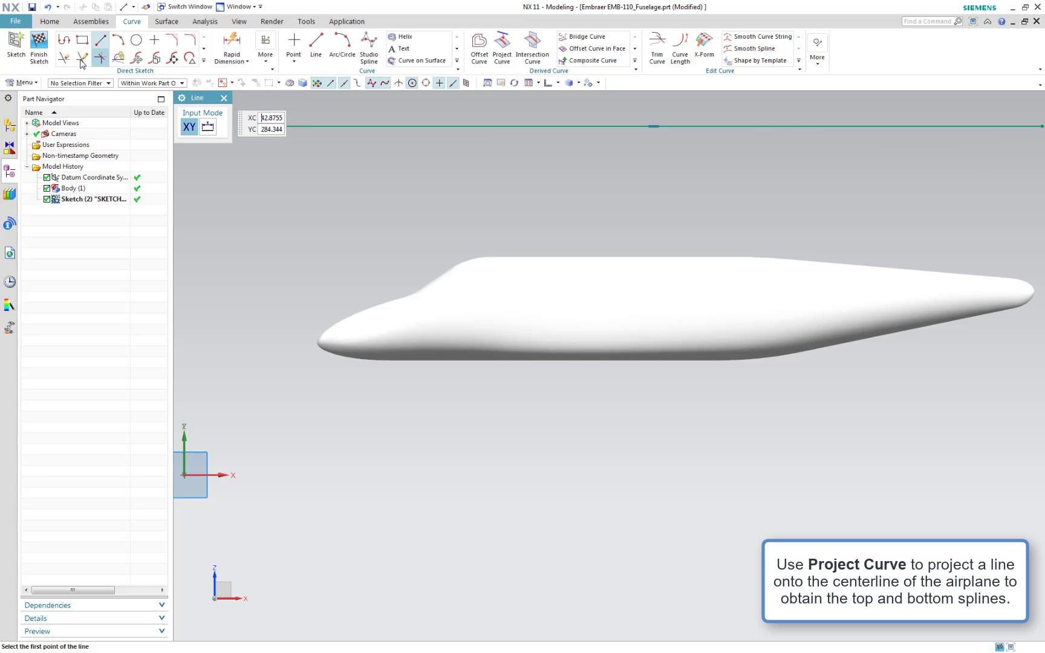
click(37, 59)
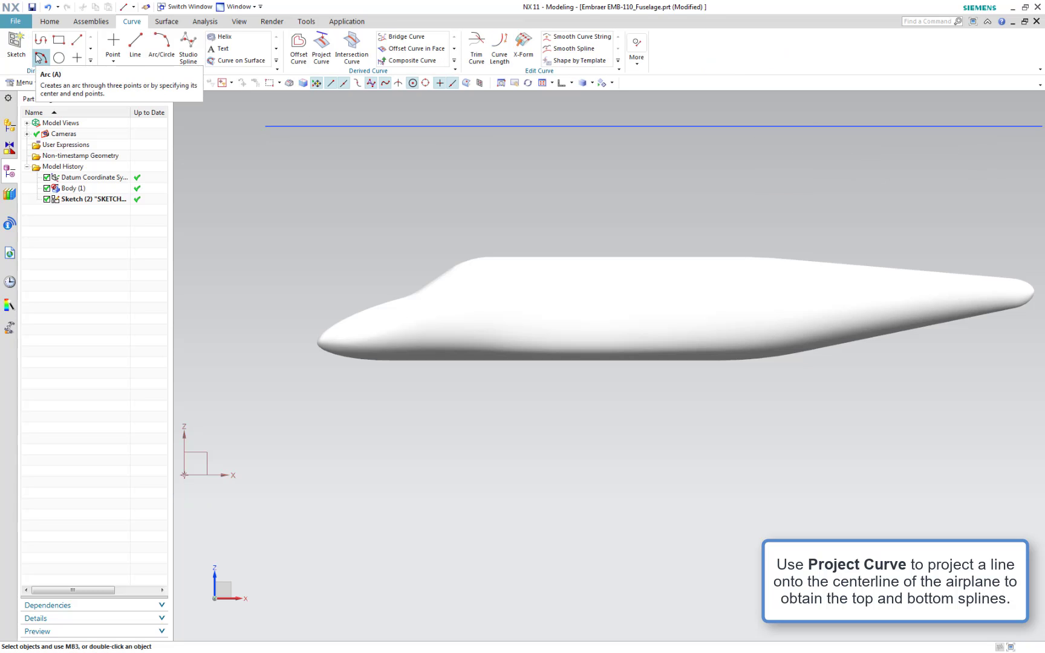
- Project the sketched line onto all faces of the fuselage along the negative Z direction with Project Curve
click(331, 56)
click(434, 126)
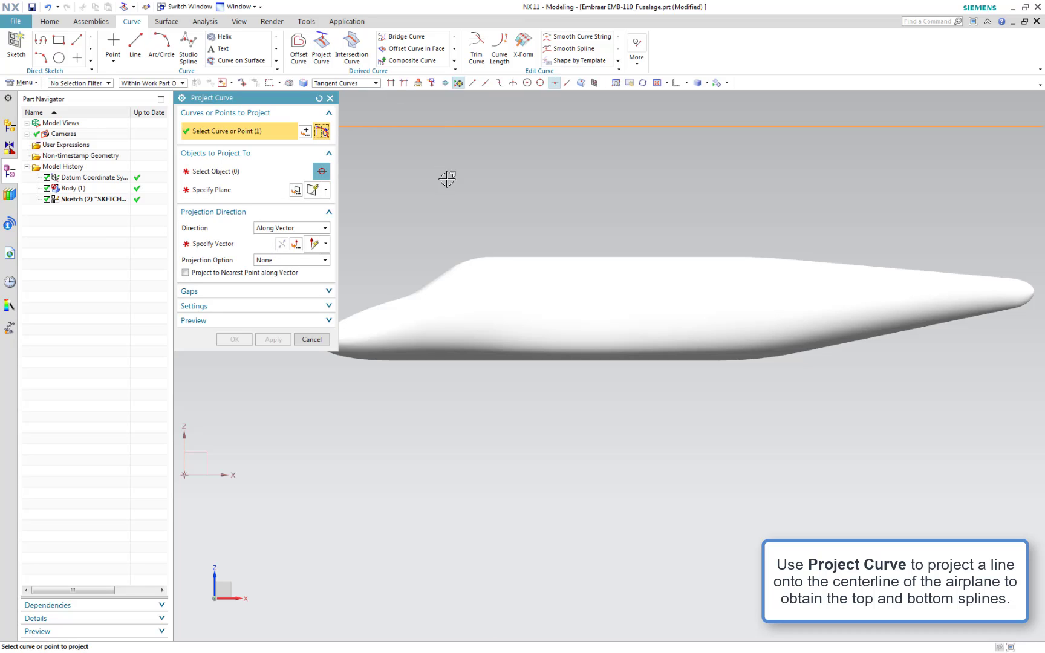
scroll(561, 349, down, 1)
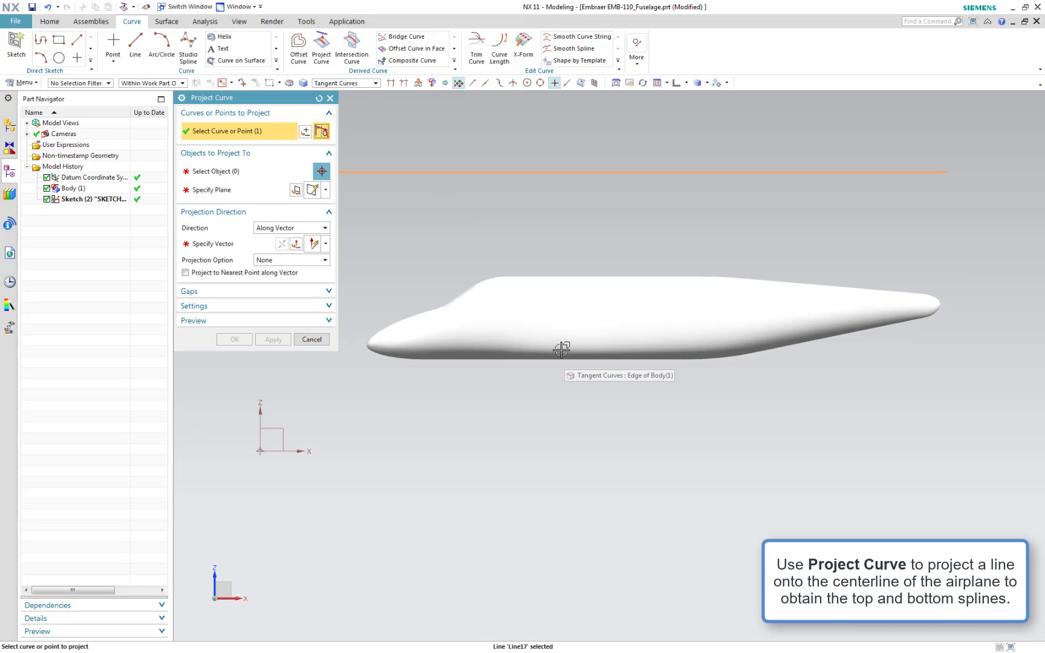
click(230, 172)
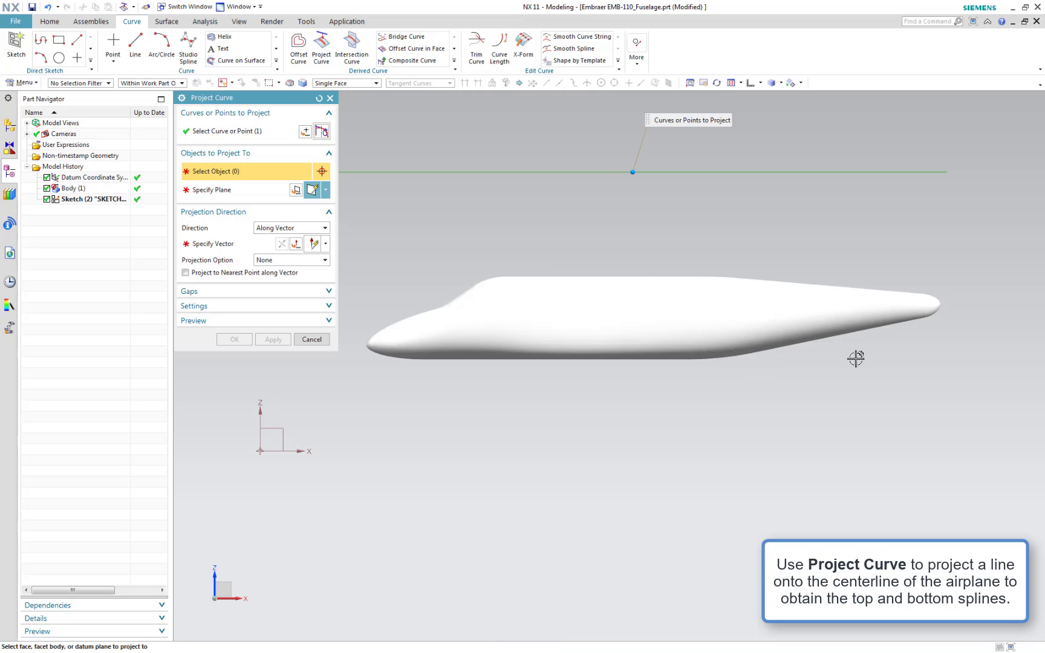
drag(909, 312, 347, 387)
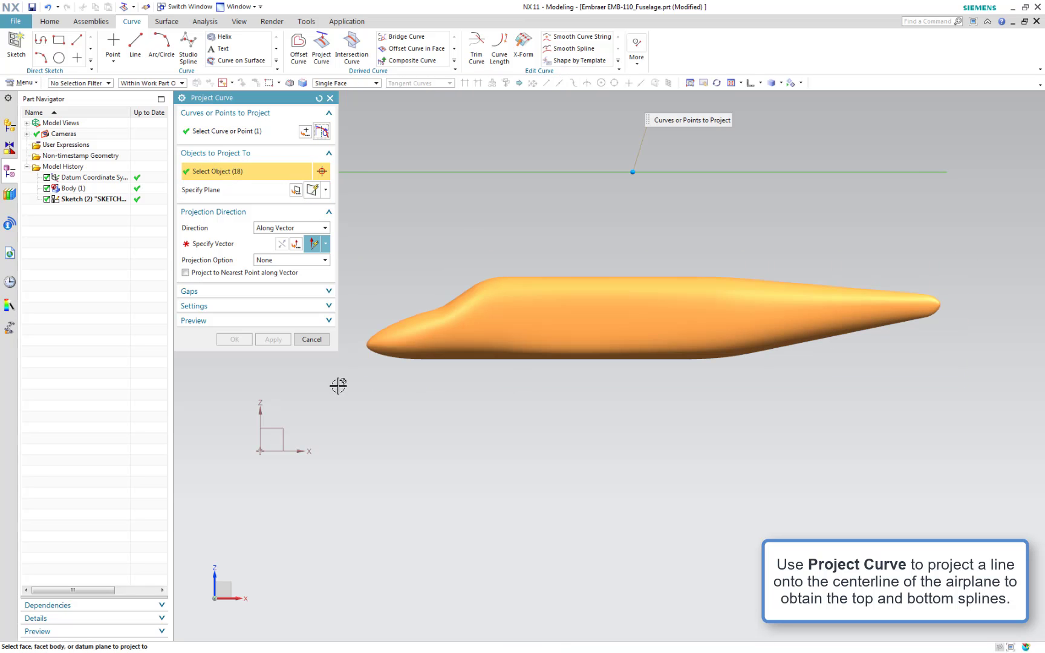
click(235, 245)
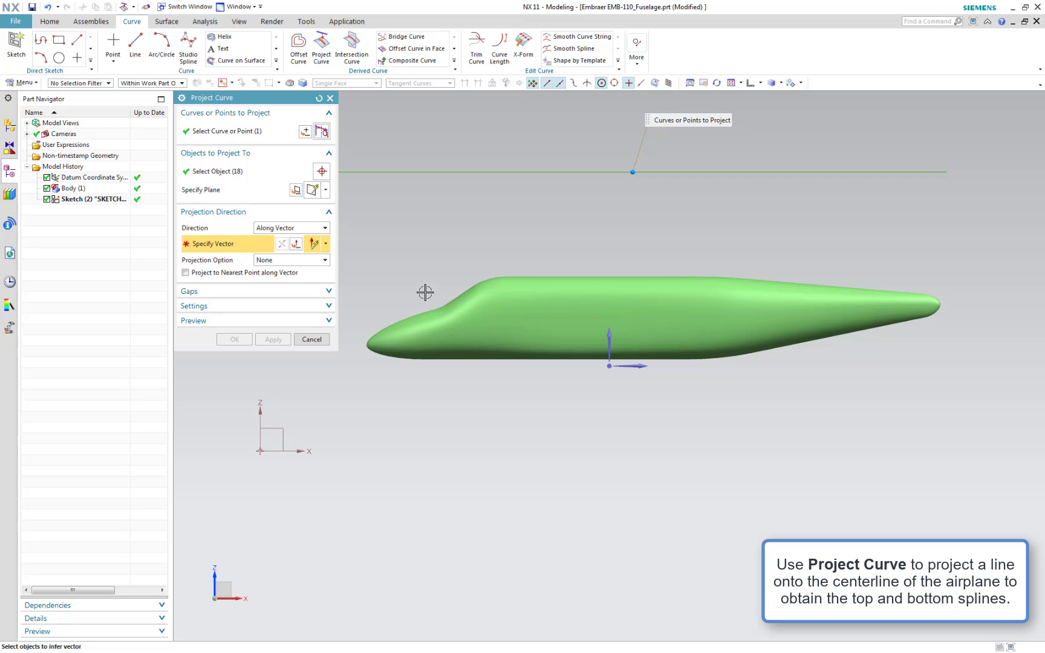
click(608, 336)
click(281, 244)
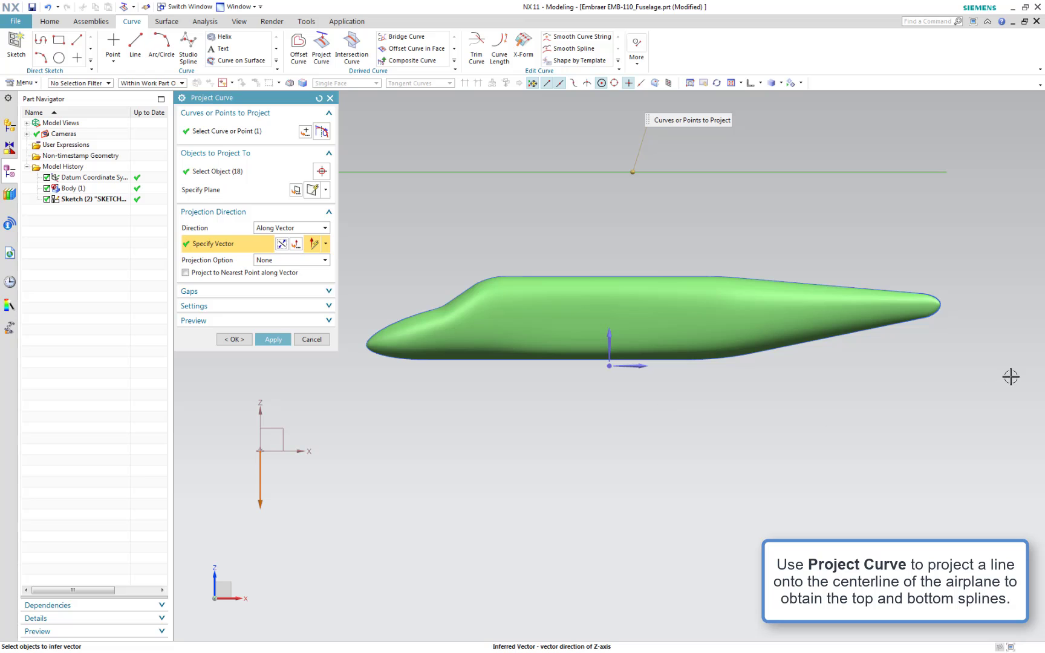
mouse_move(1023, 376)
middle_down()
mouse_move(1030, 397)
mouse_move(1026, 345)
mouse_move(1028, 373)
middle_up()
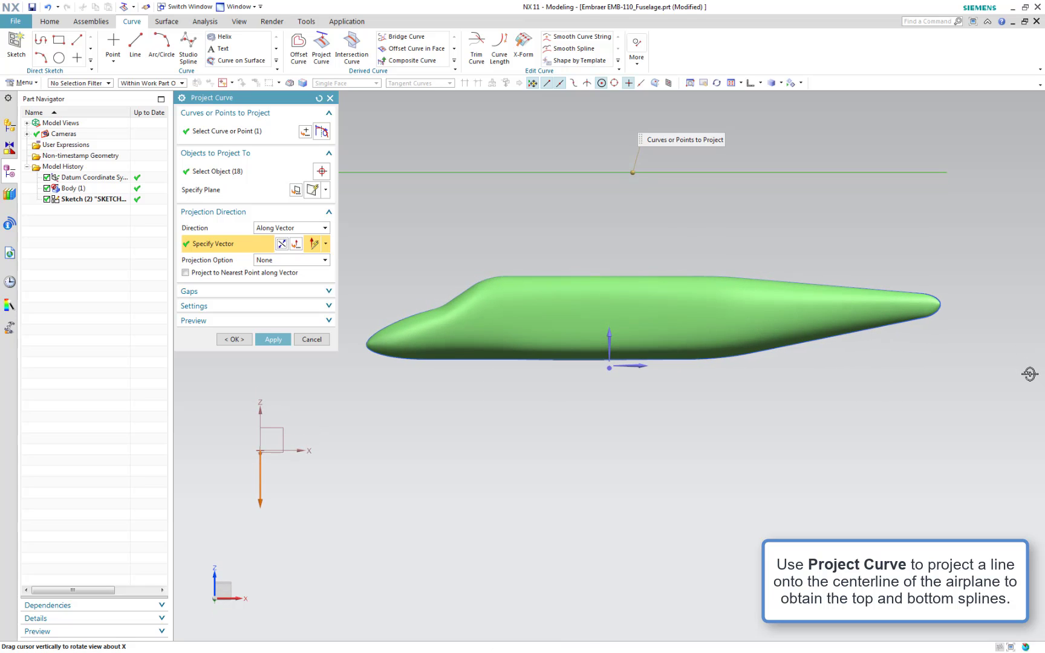
click(248, 341)
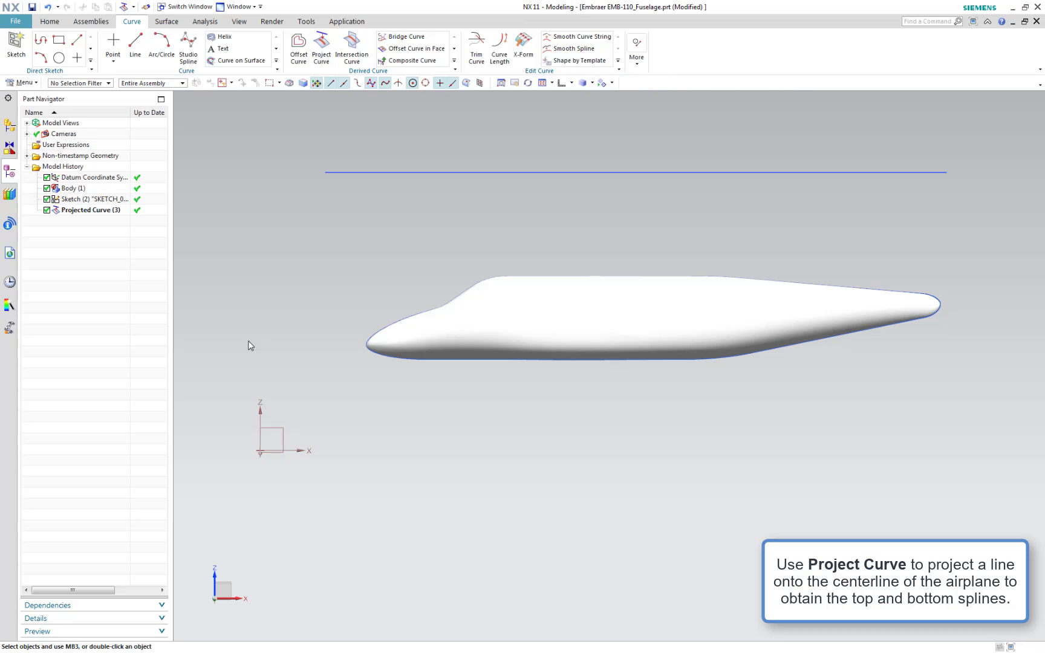
- Hide the line sketch and the fuselage body, leaving the projected outline shown
key(ctrl+f)
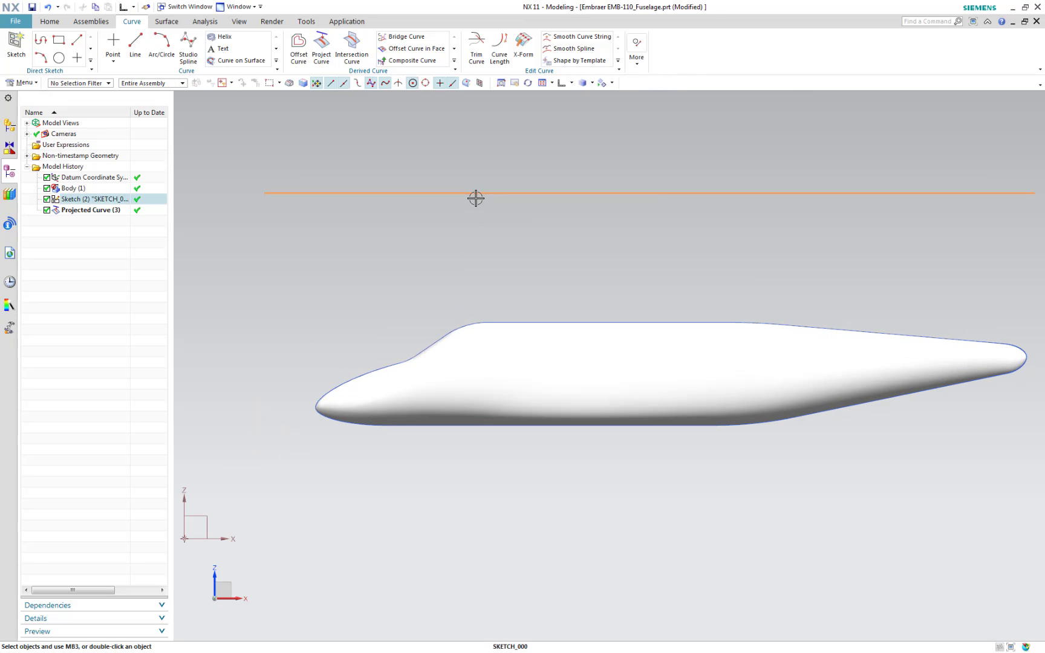
right_click(475, 197)
click(494, 225)
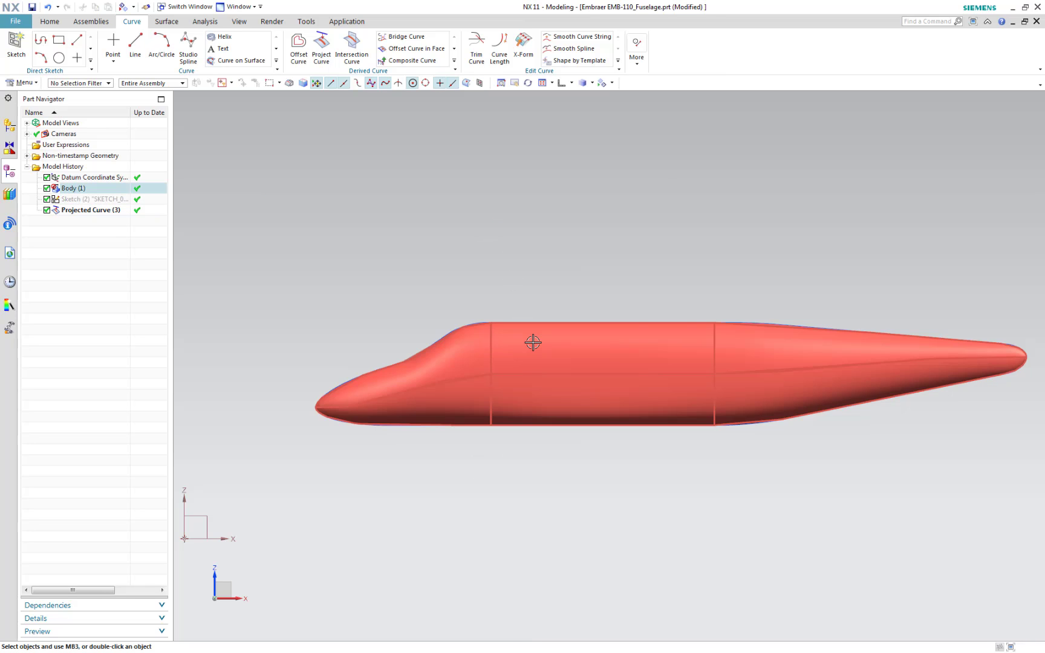
right_click(531, 342)
click(556, 369)
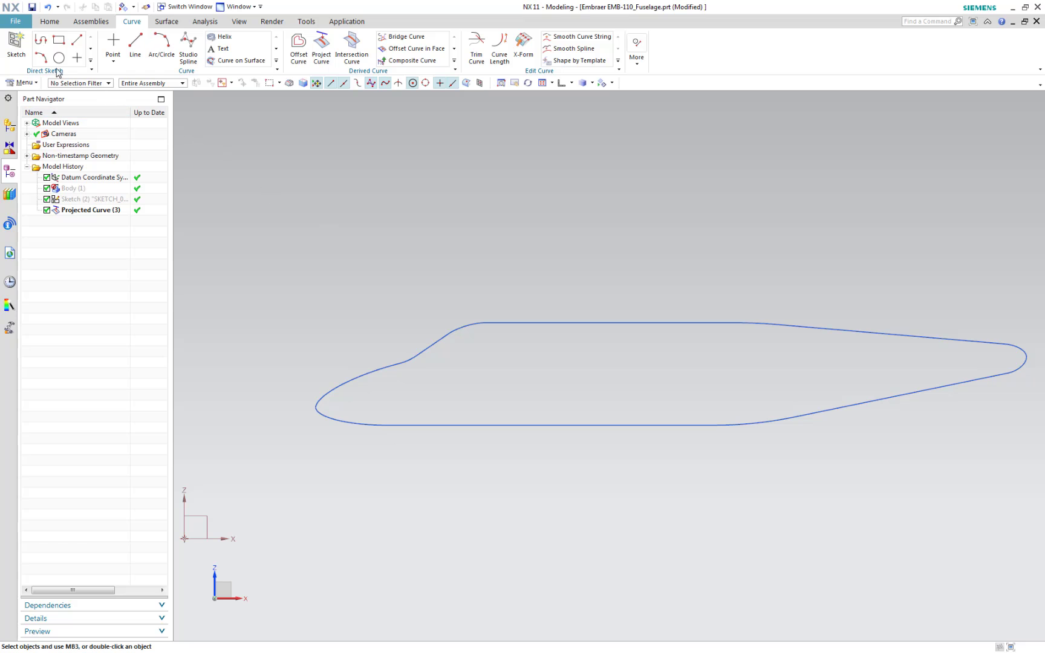
- Start a new sketch on the XZ plane and draw a horizontal line of length 15 from the nose point toward the tail
click(17, 48)
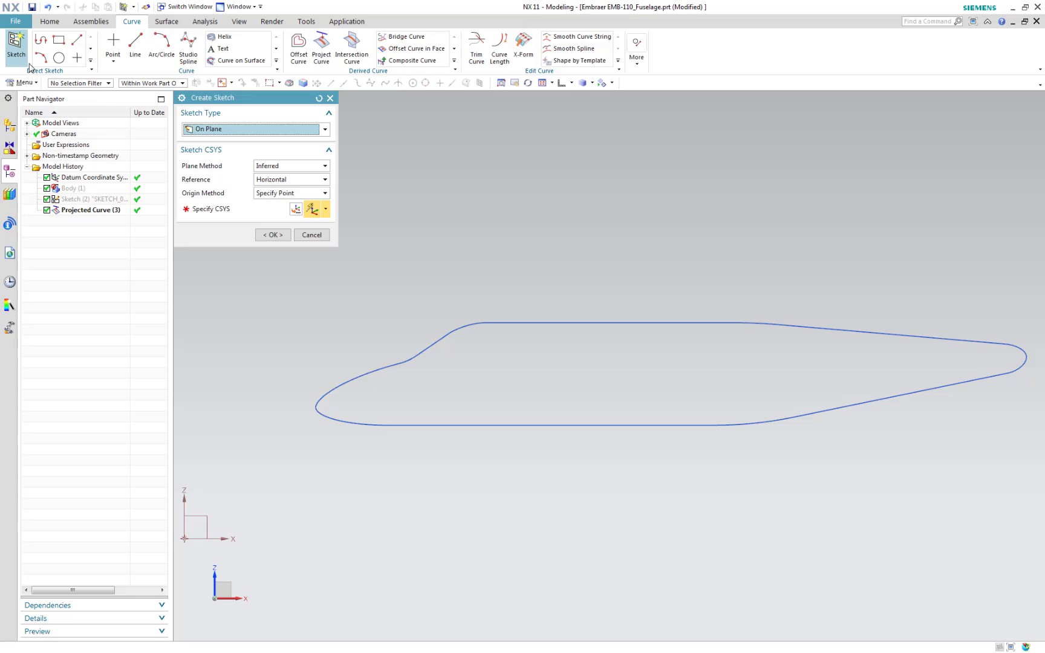
click(210, 517)
click(272, 235)
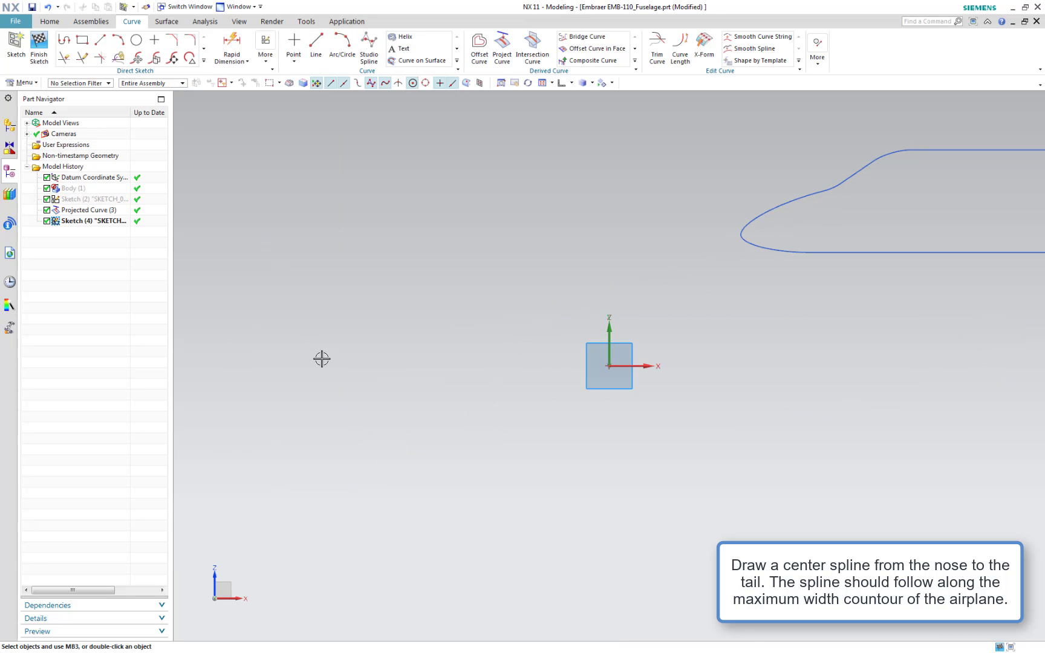
key(l)
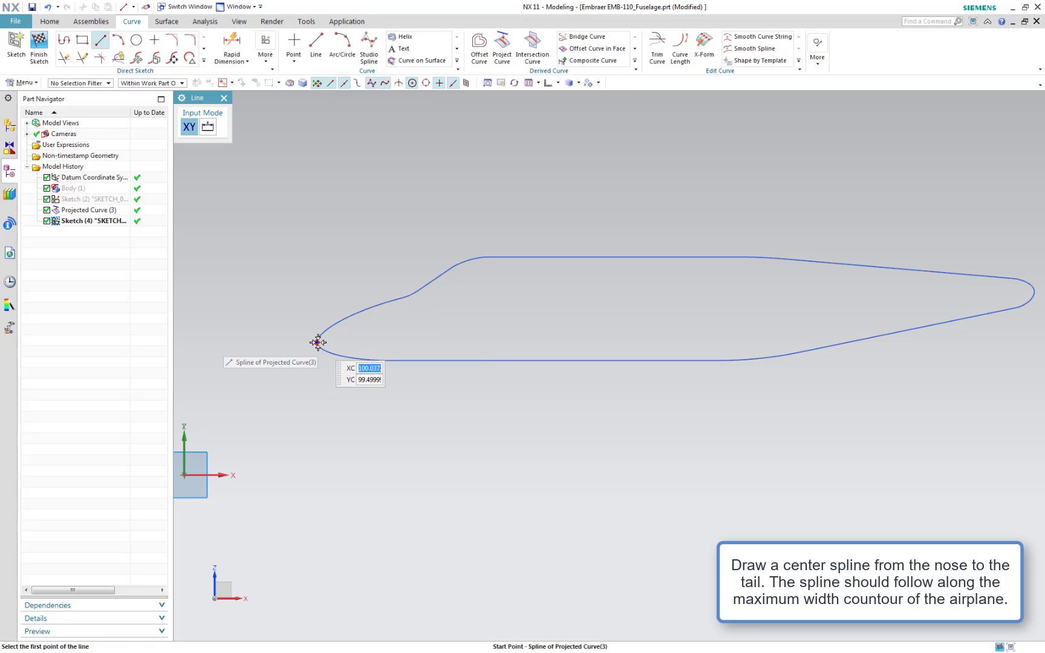
click(318, 342)
click(375, 341)
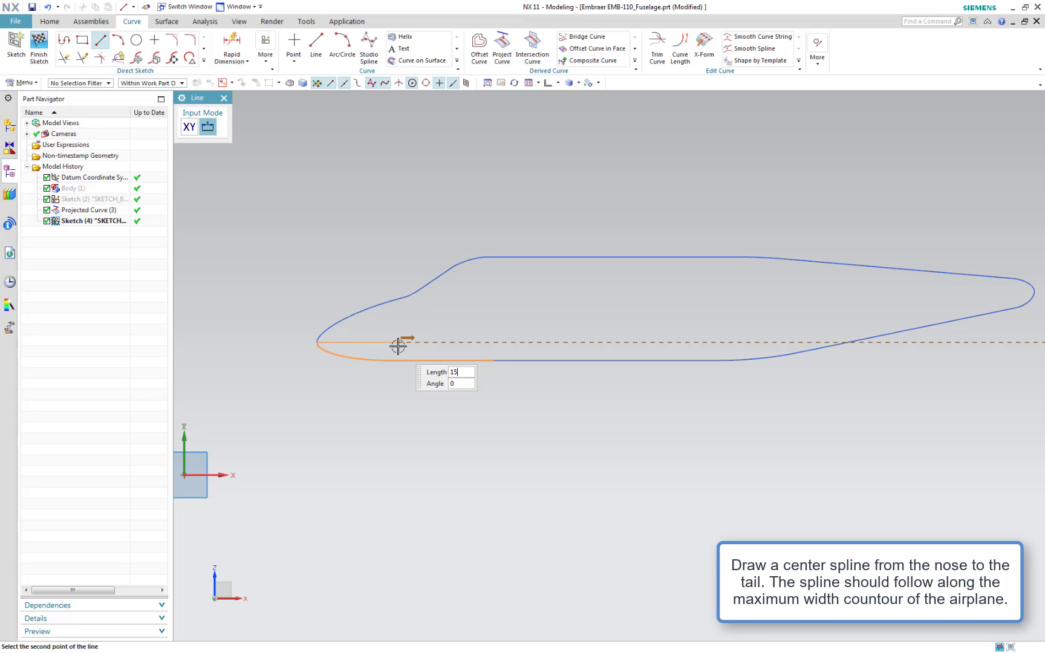
key(Return)
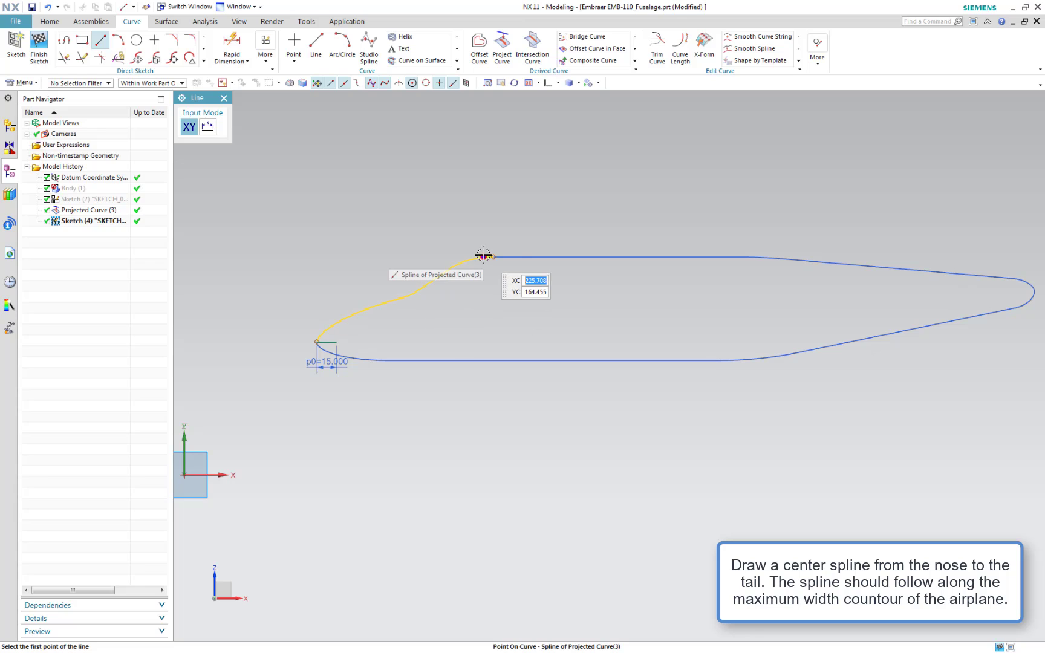
- Draw a horizontal line through the constant middle section, aligned with the outline's segment ends, and a horizontal line of length 15 inward from the tail tip
click(495, 313)
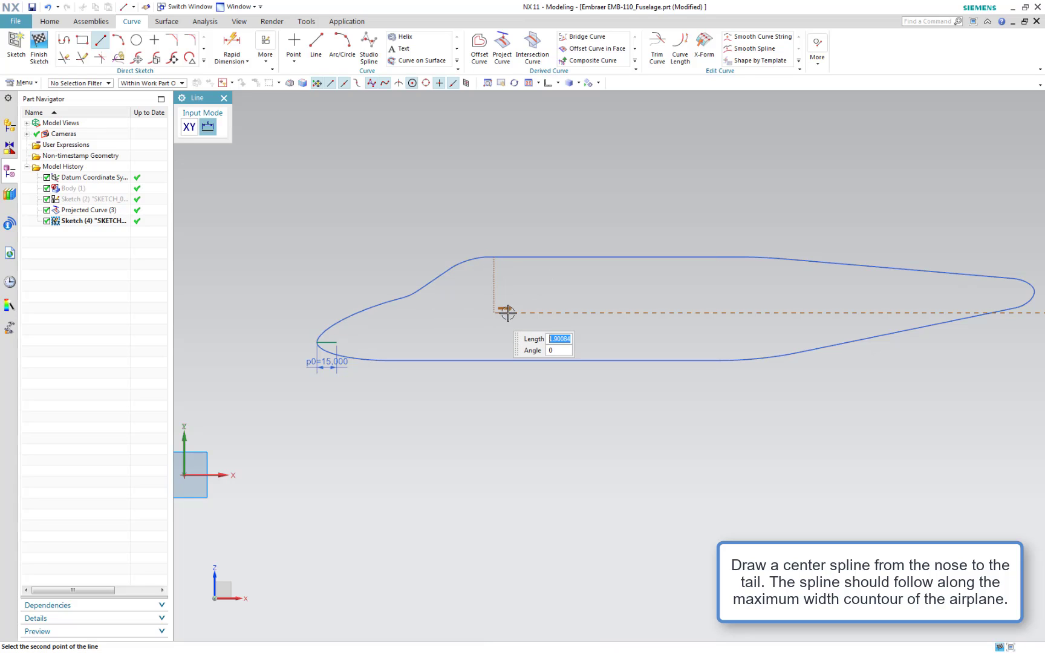
click(717, 314)
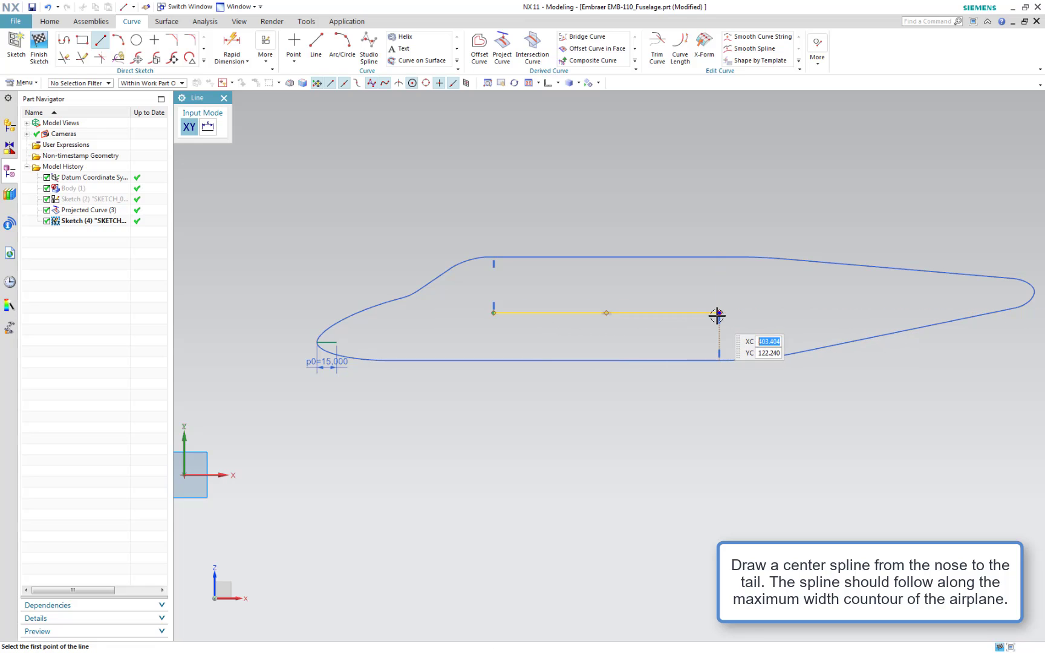
click(1031, 288)
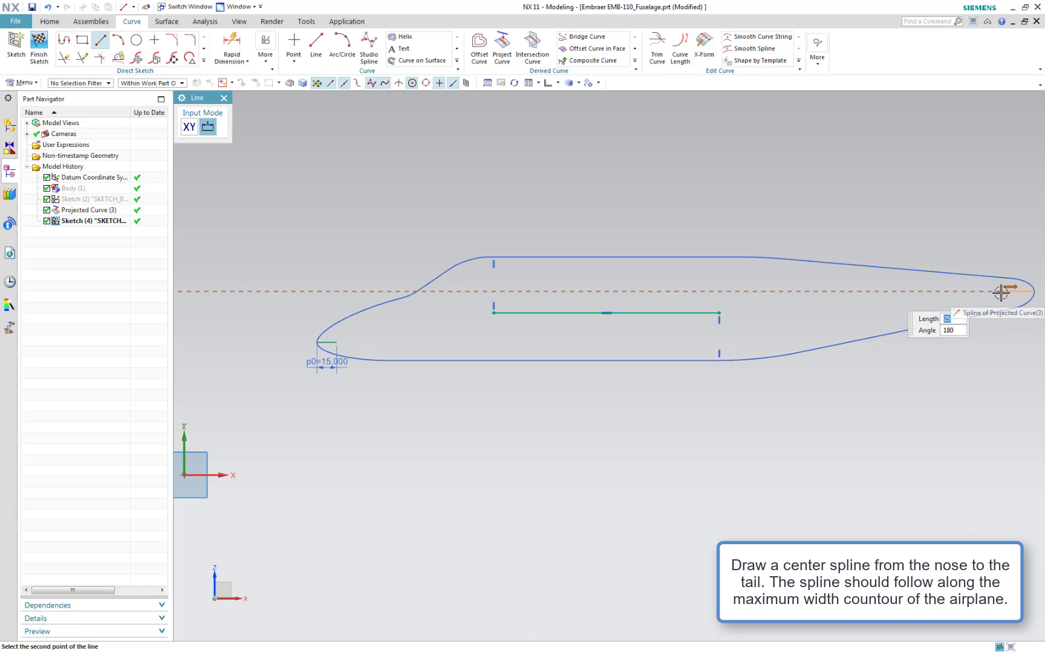
key(Return)
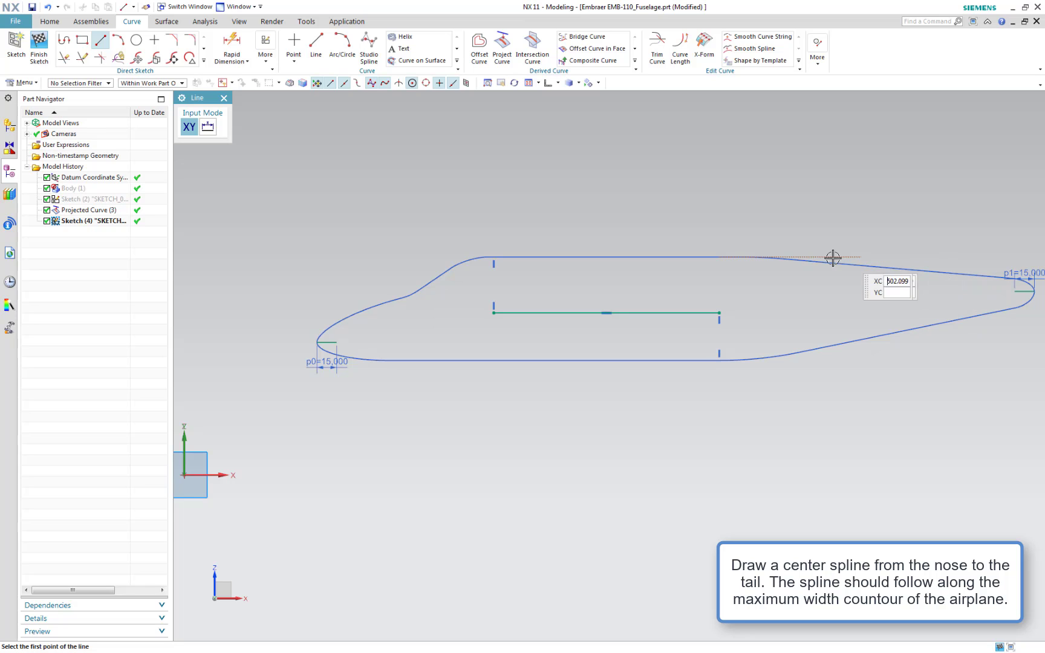
key(Escape)
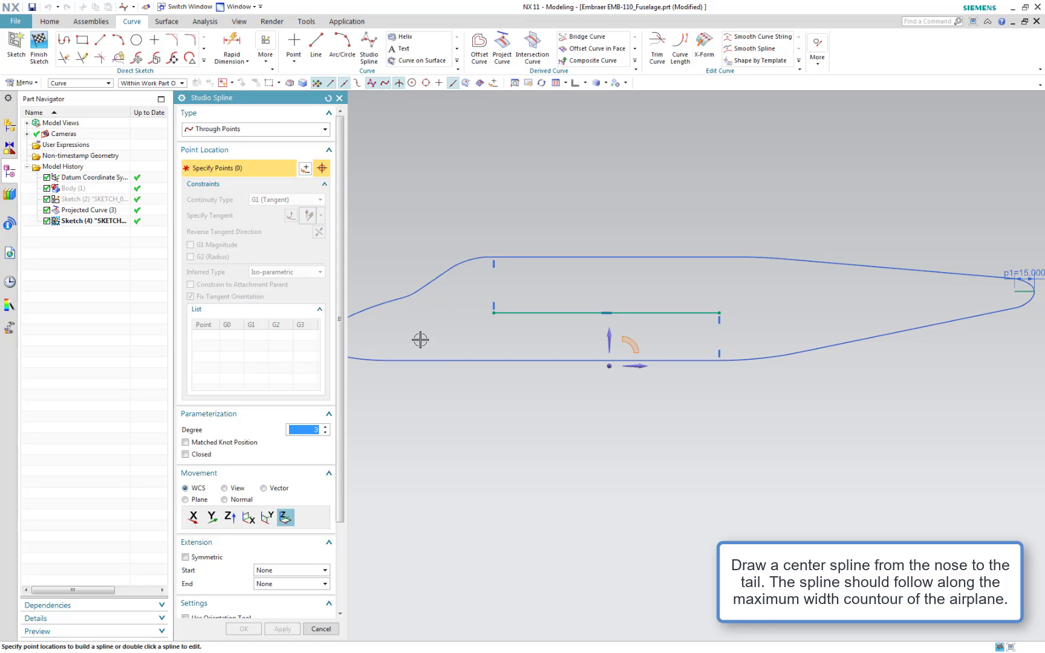
- Begin a through-points Studio Spline from the nose line's inner end to the middle line's front end, with one intermediate point
mouse_move(431, 348)
shift+middle_down()
mouse_move(443, 351)
mouse_move(437, 341)
shift+middle_up()
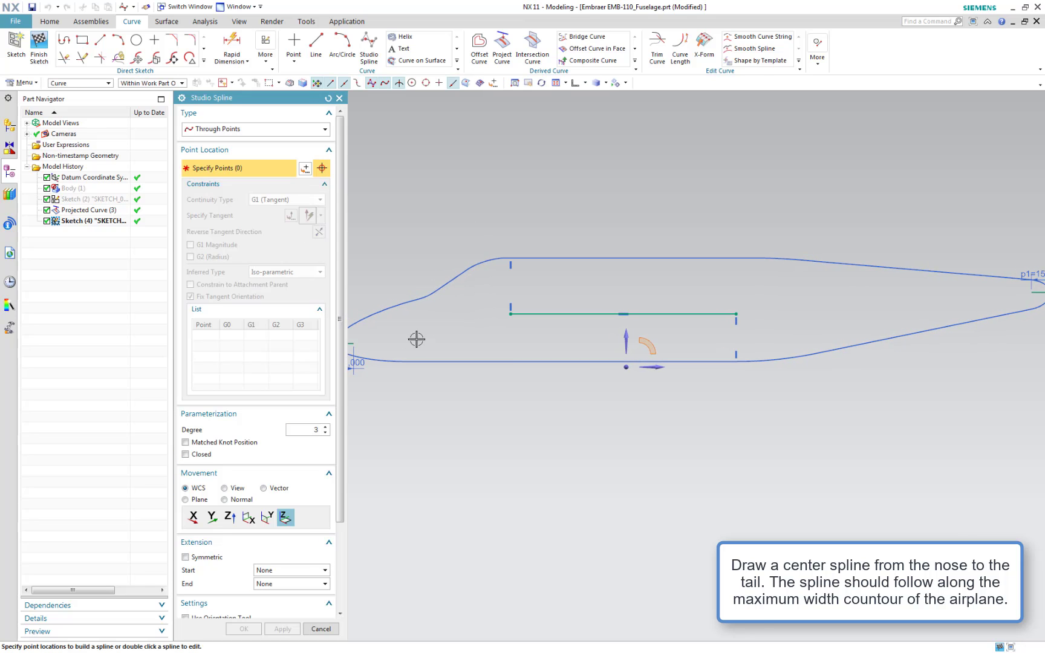
click(353, 343)
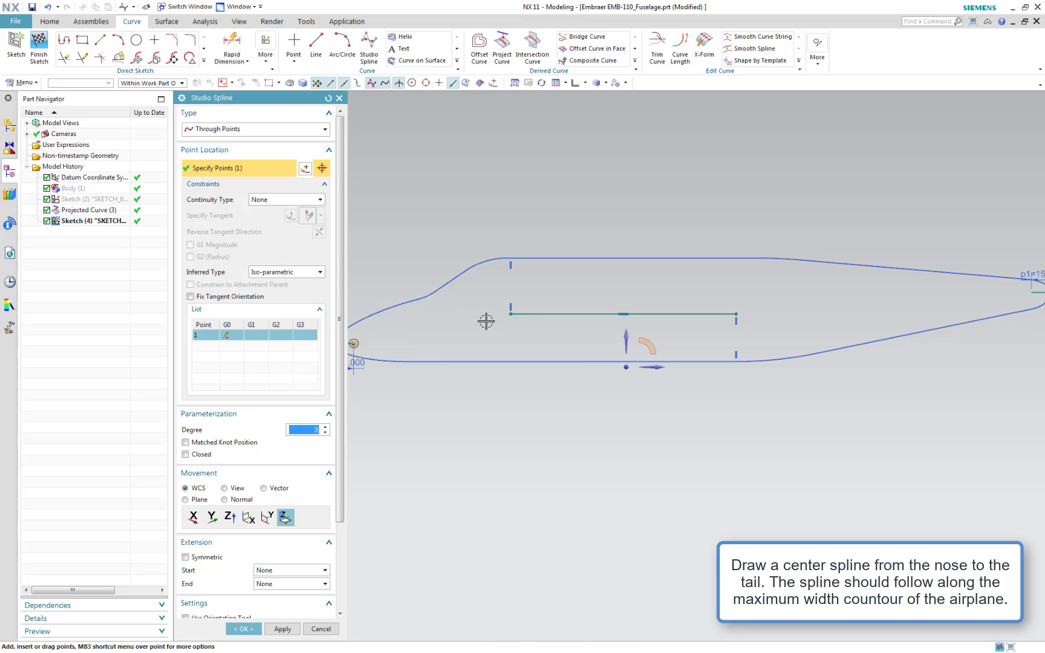
click(511, 314)
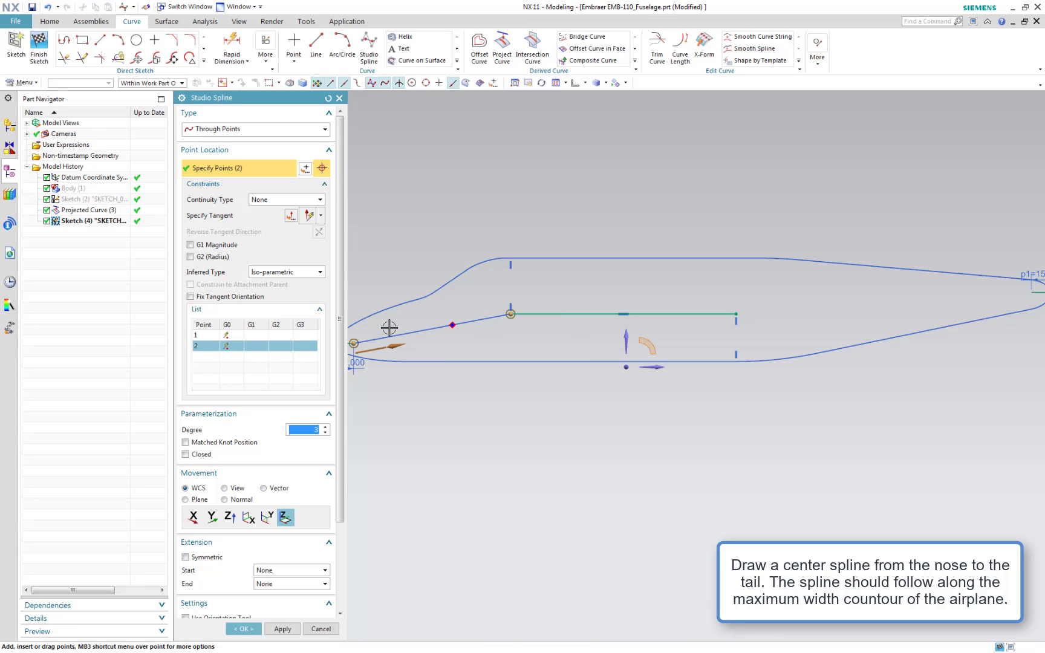
click(429, 328)
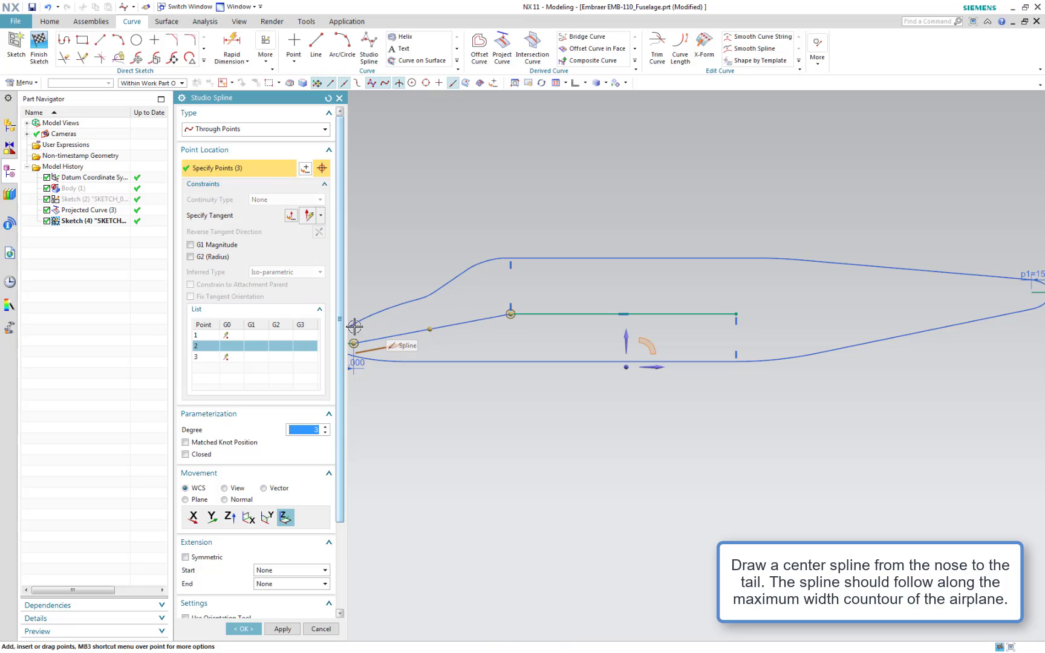
- Make the nose spline's first point G1 tangent to the nose line, with the tangent direction reversed to face the tail
click(277, 334)
click(237, 216)
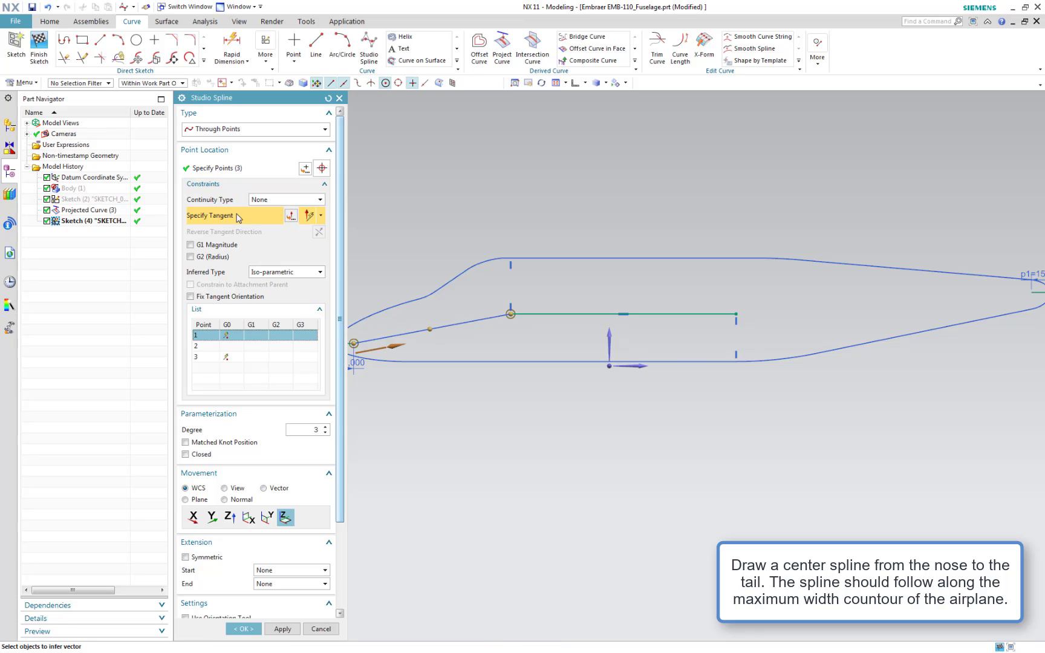
scroll(389, 352, up, 5)
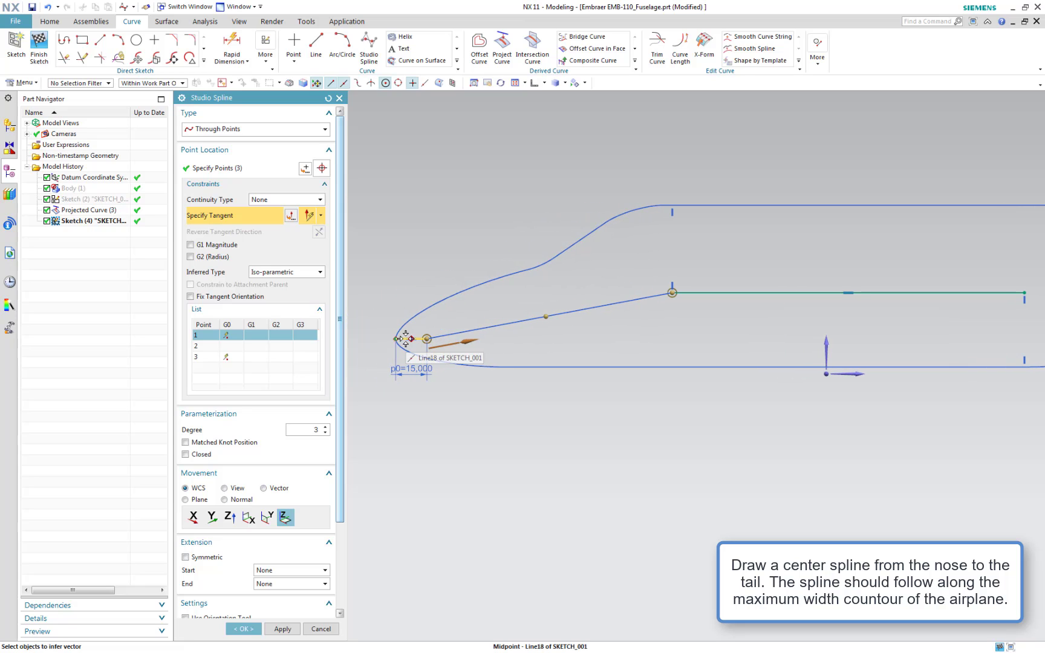
click(404, 339)
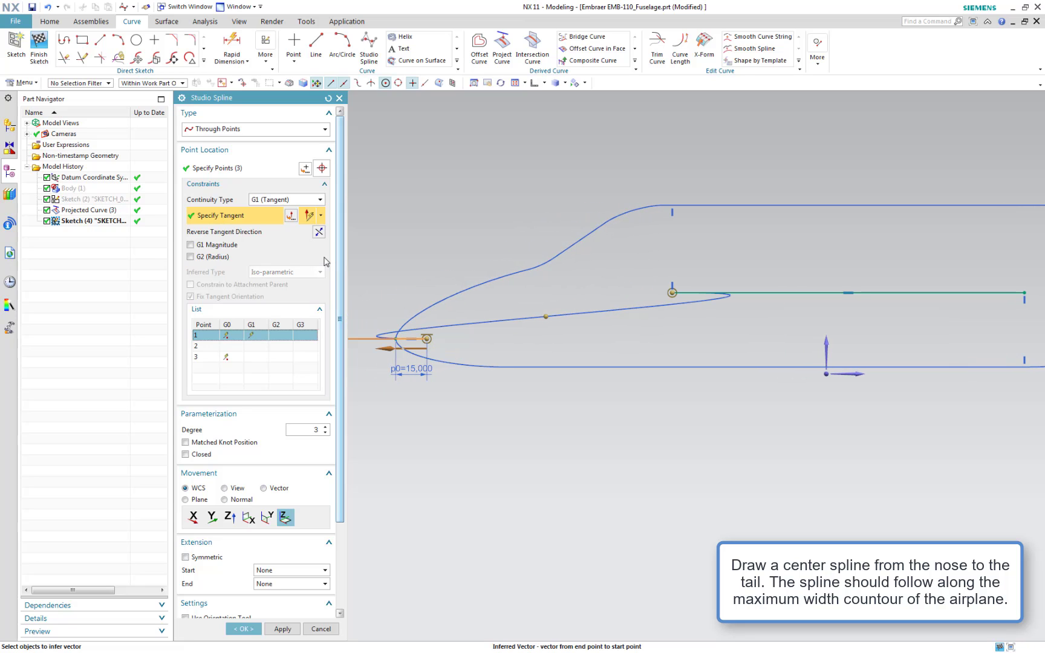
click(320, 234)
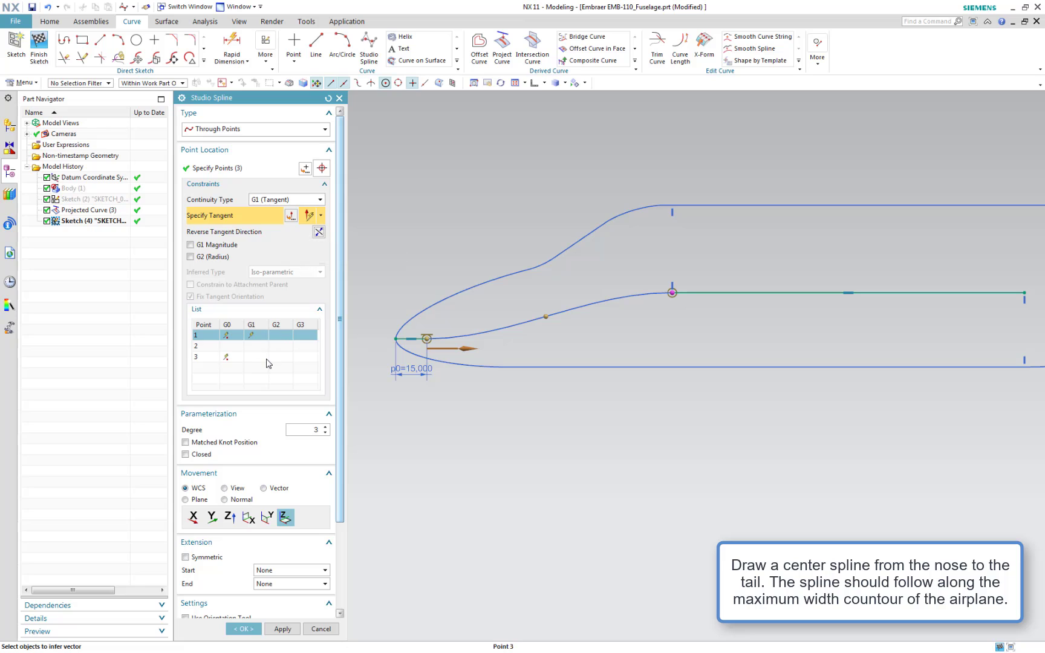
- Make the nose spline's last point G1 tangent to the middle line, reverse its tangent direction, and create the spline
click(267, 357)
click(729, 294)
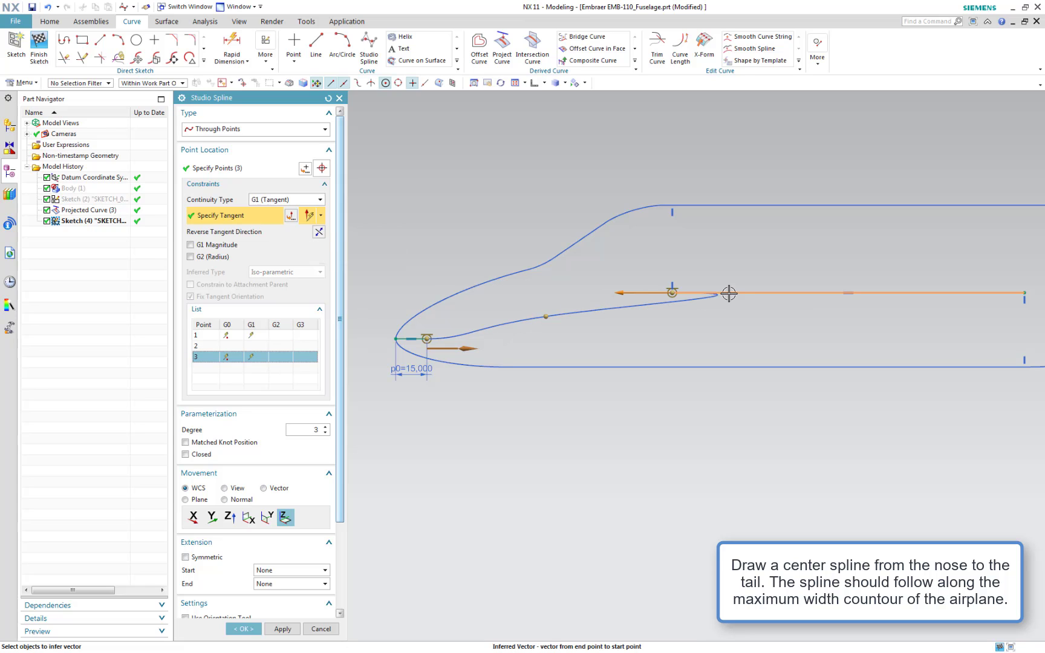
click(319, 233)
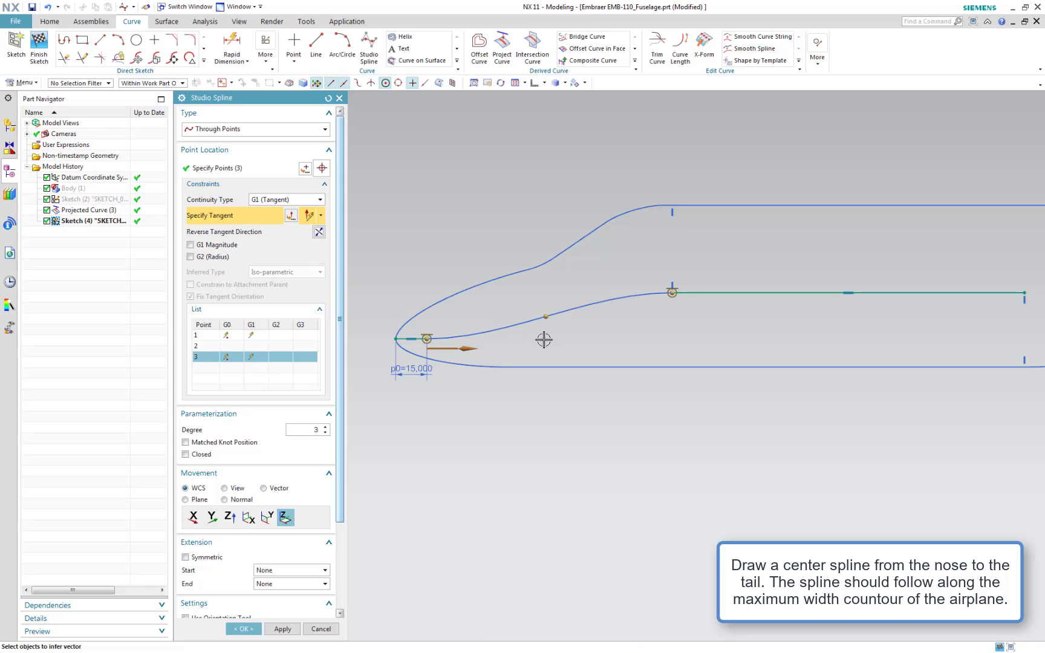
click(289, 631)
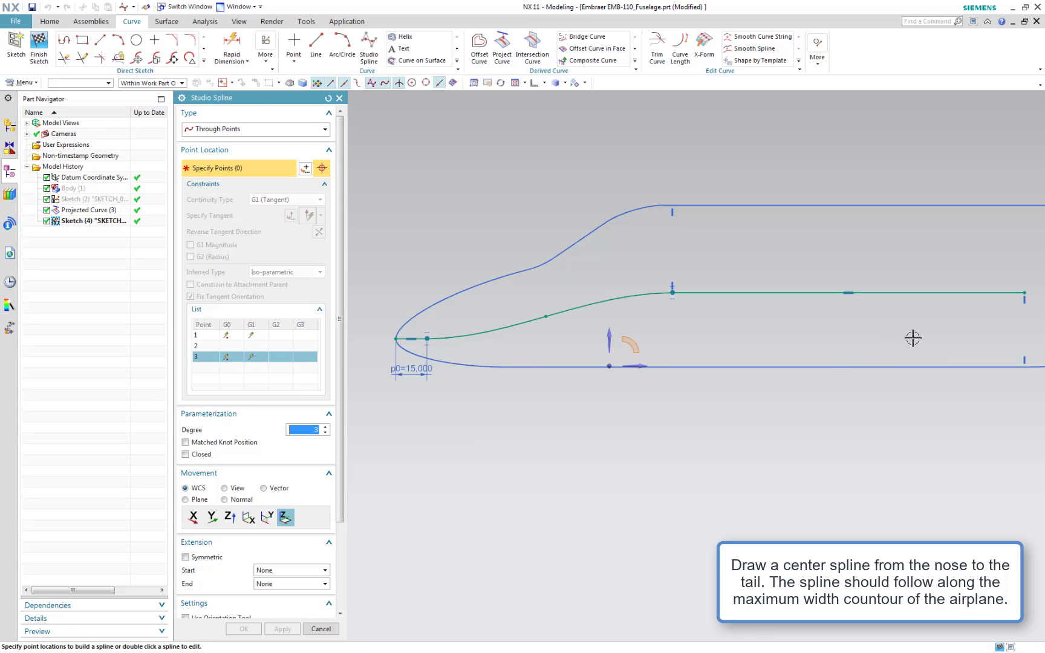
- Lay out a through-points spline from the middle line's rear end to the tail line's inner end, with one intermediate point
shift+middle_drag(912, 338, 474, 356)
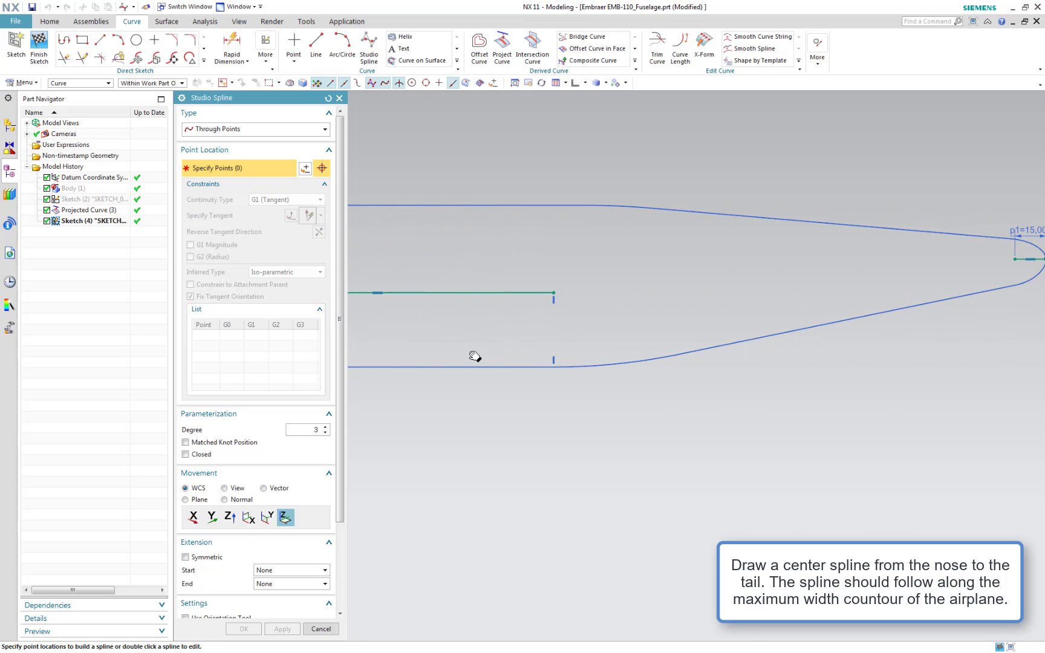
click(553, 293)
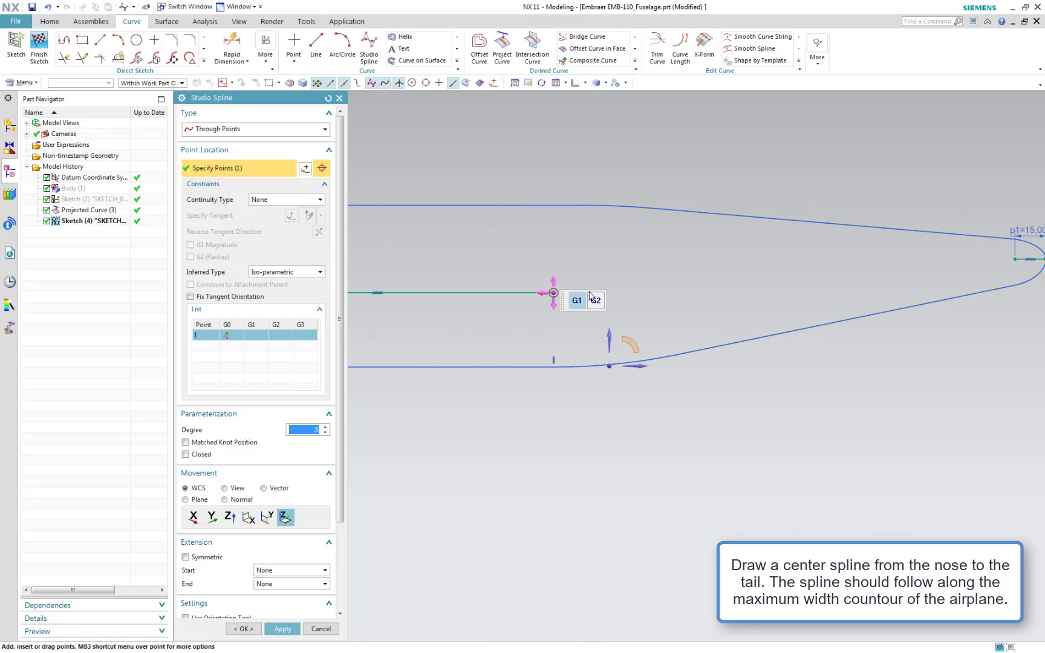
click(1011, 258)
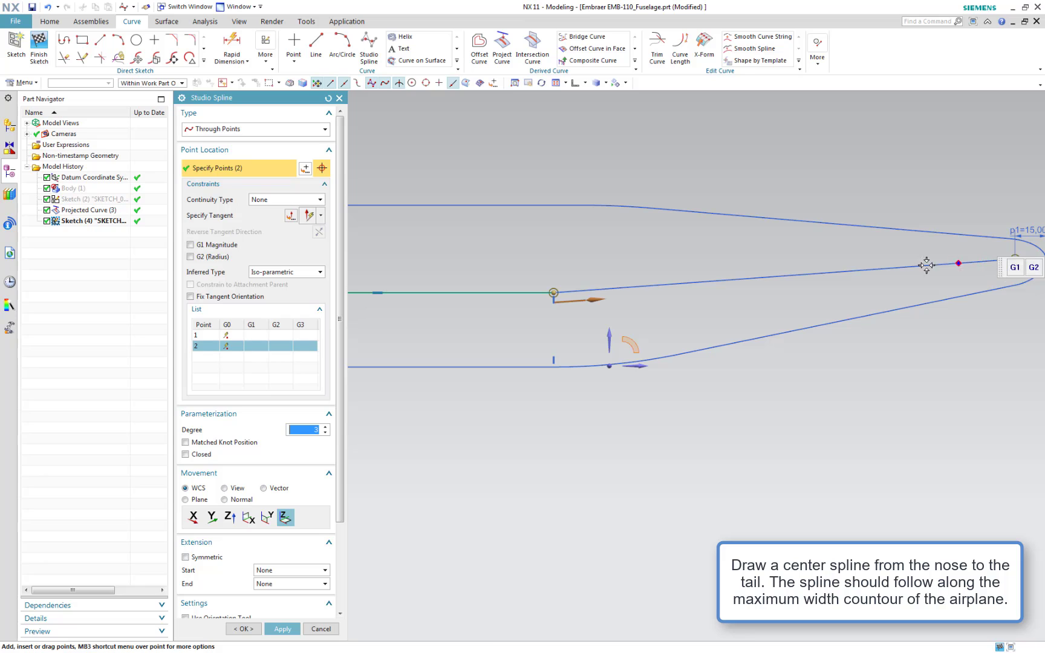
click(803, 276)
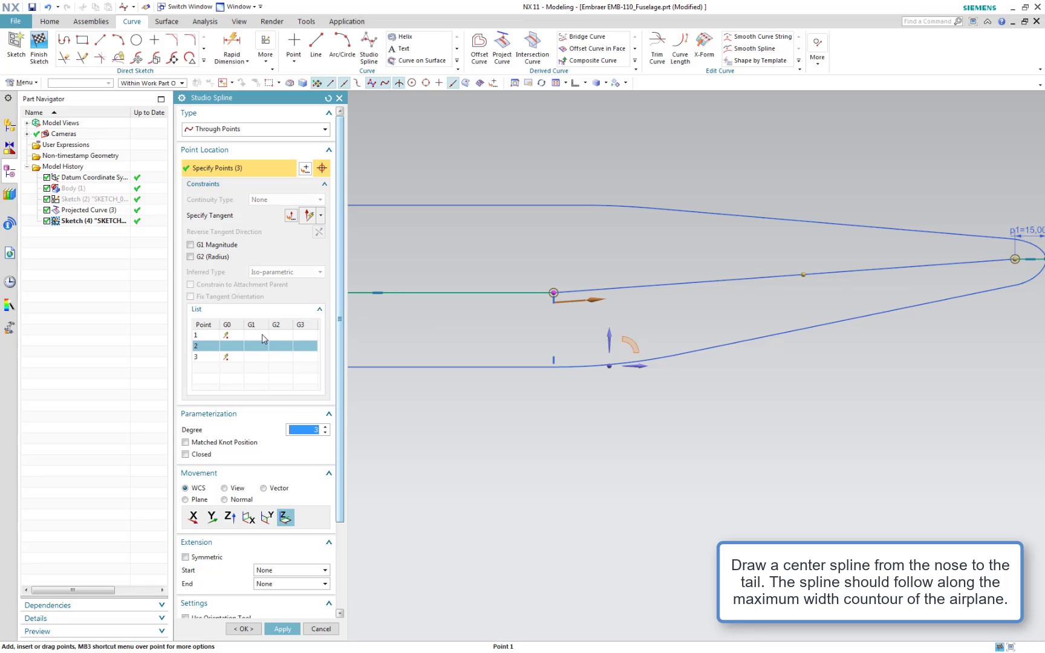
- Make the rear spline G1 tangent to the middle line and the tail line at its end points, and create it
click(218, 215)
click(450, 291)
click(267, 356)
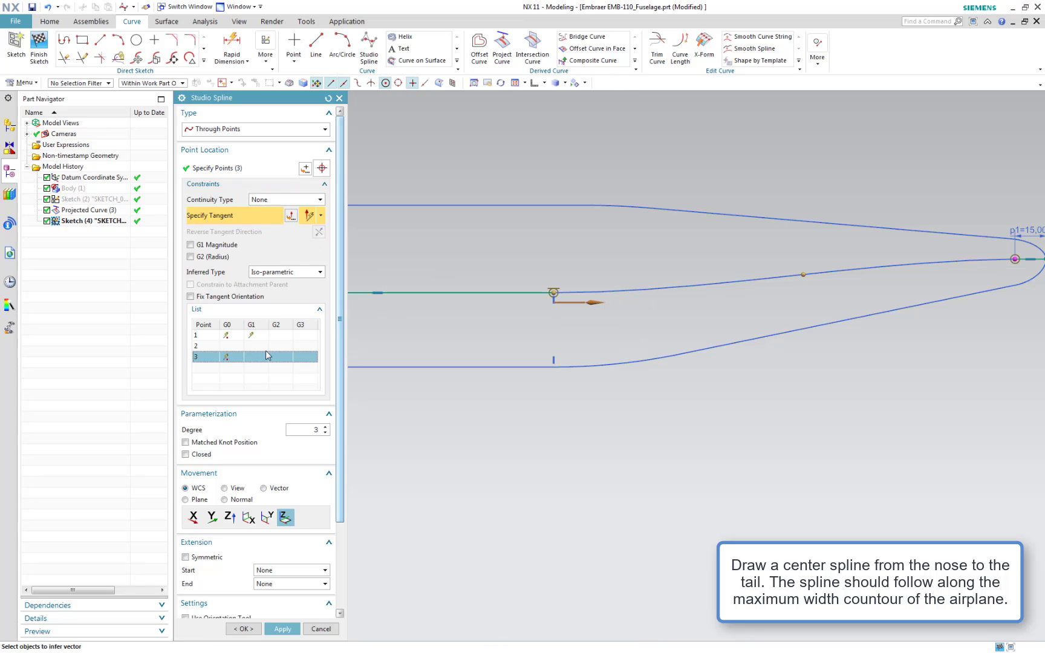
shift+middle_drag(962, 334, 858, 330)
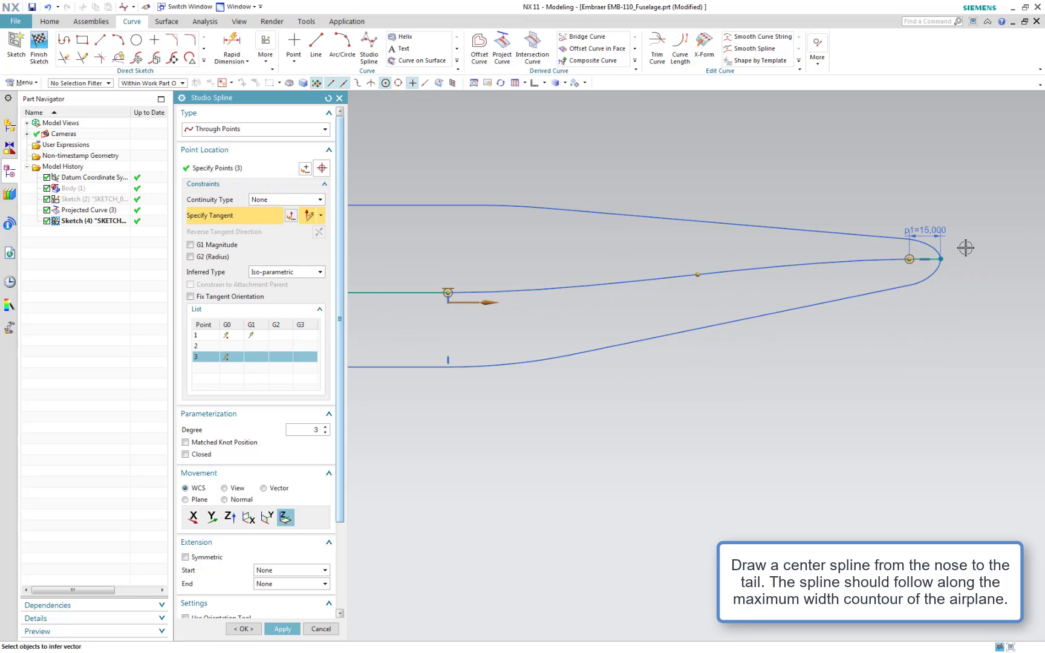
click(932, 258)
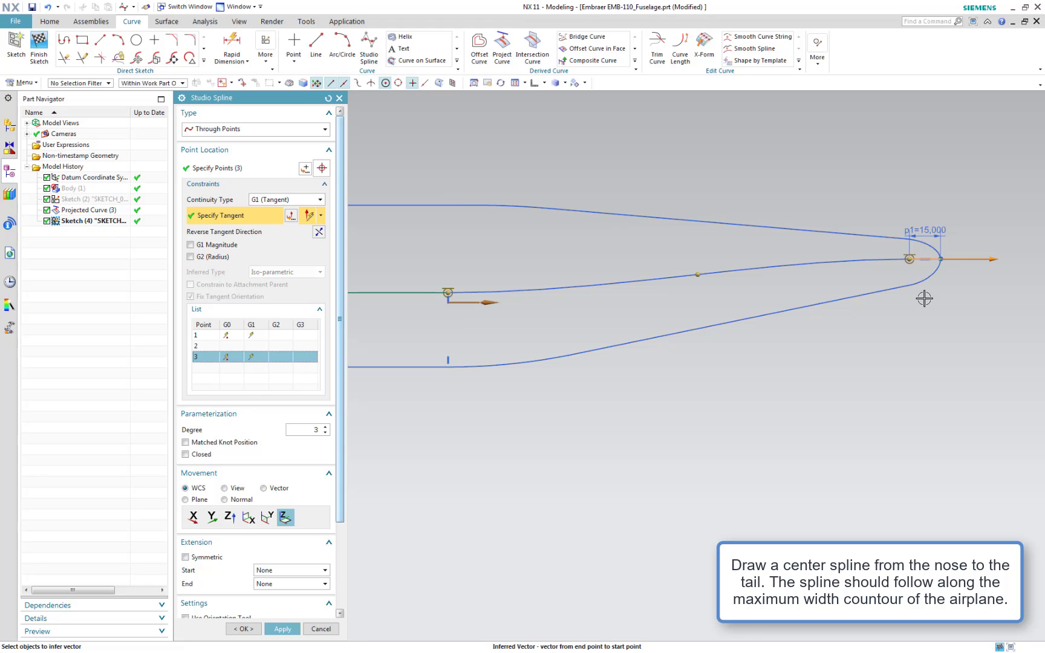
scroll(932, 275, up, 5)
shift+click(931, 250)
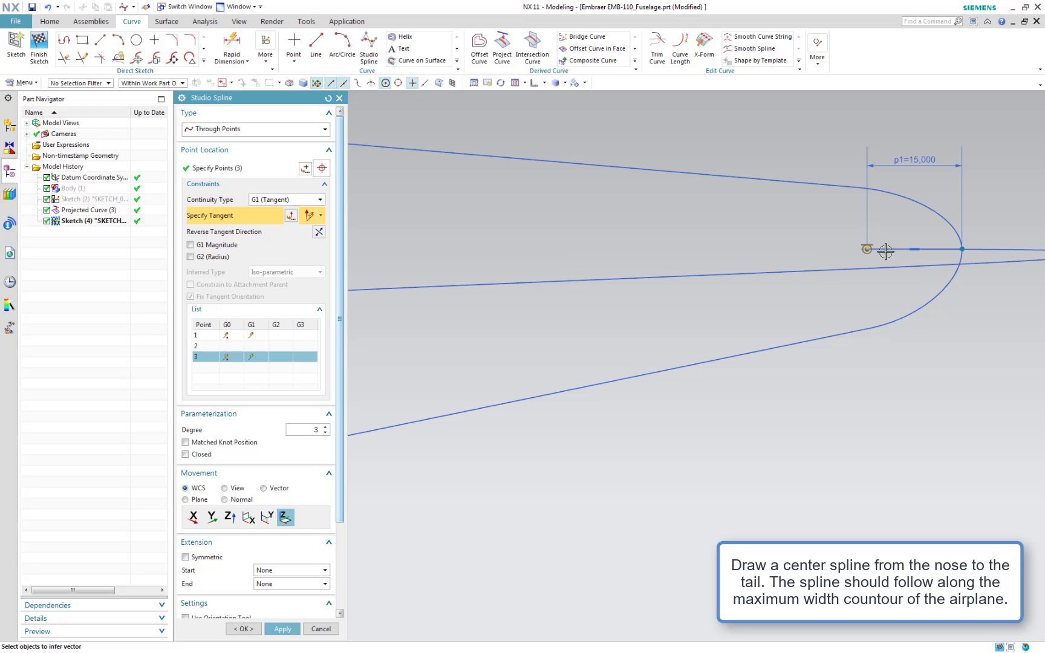
click(317, 233)
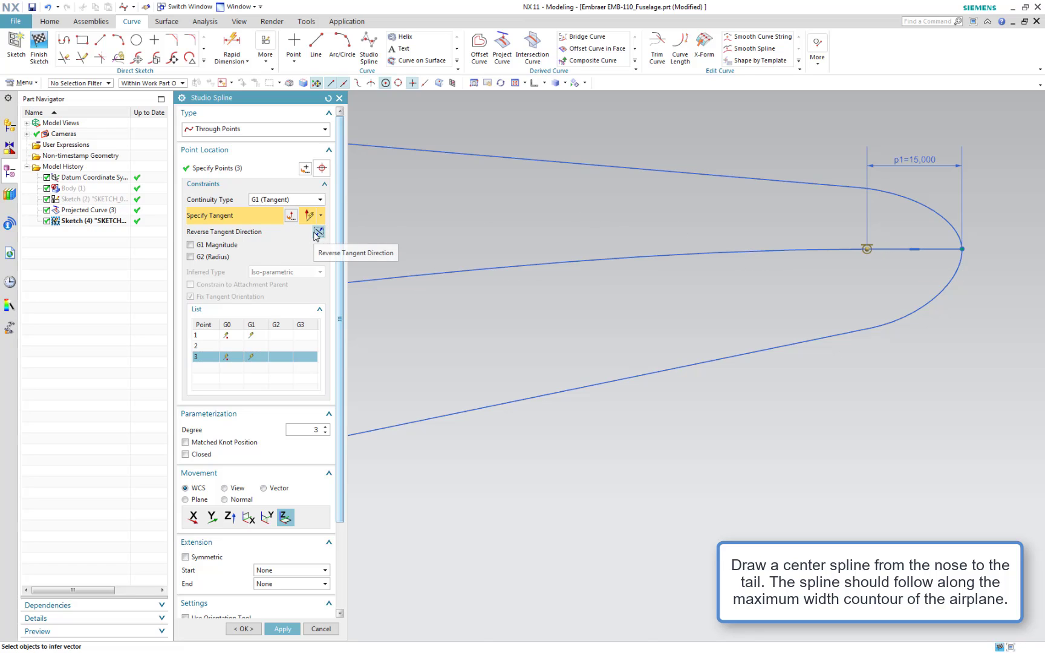
click(248, 629)
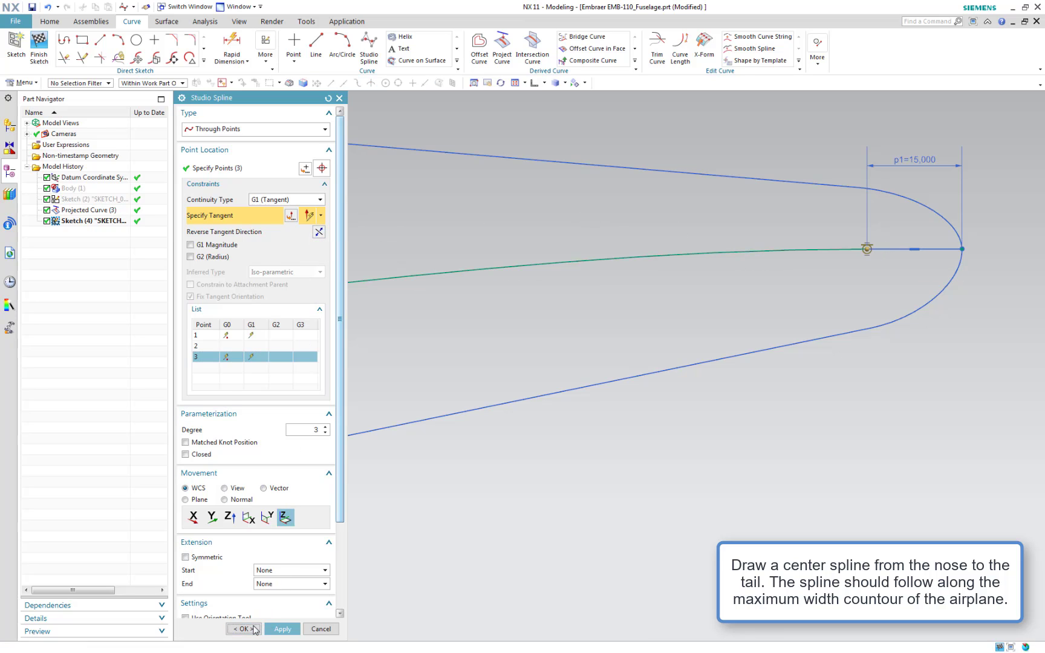
- Fit the whole outline in view and finish the center spline sketch
right_click(472, 521)
key(ctrl+f)
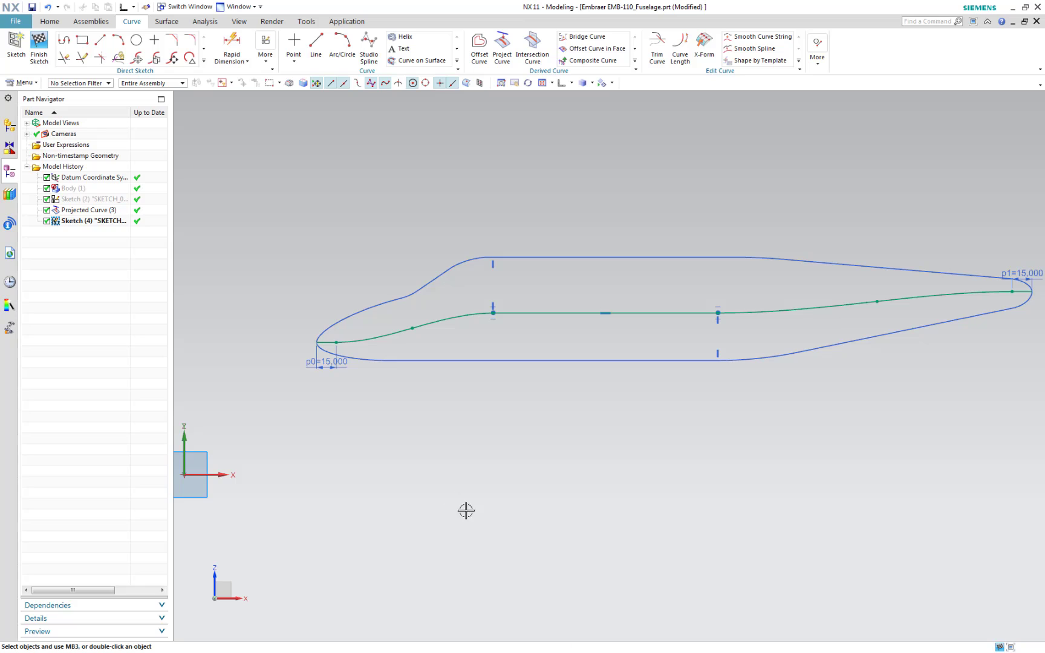
click(50, 65)
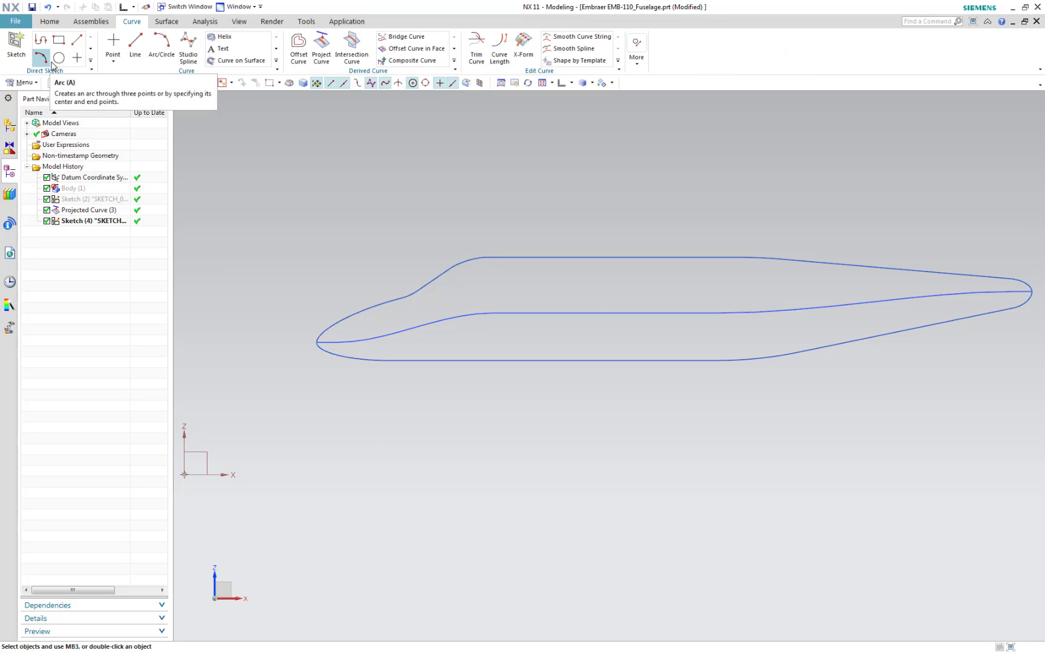
- Start Project Curve with the five tangent center spline curves as input, and show the hidden fuselage body
click(320, 49)
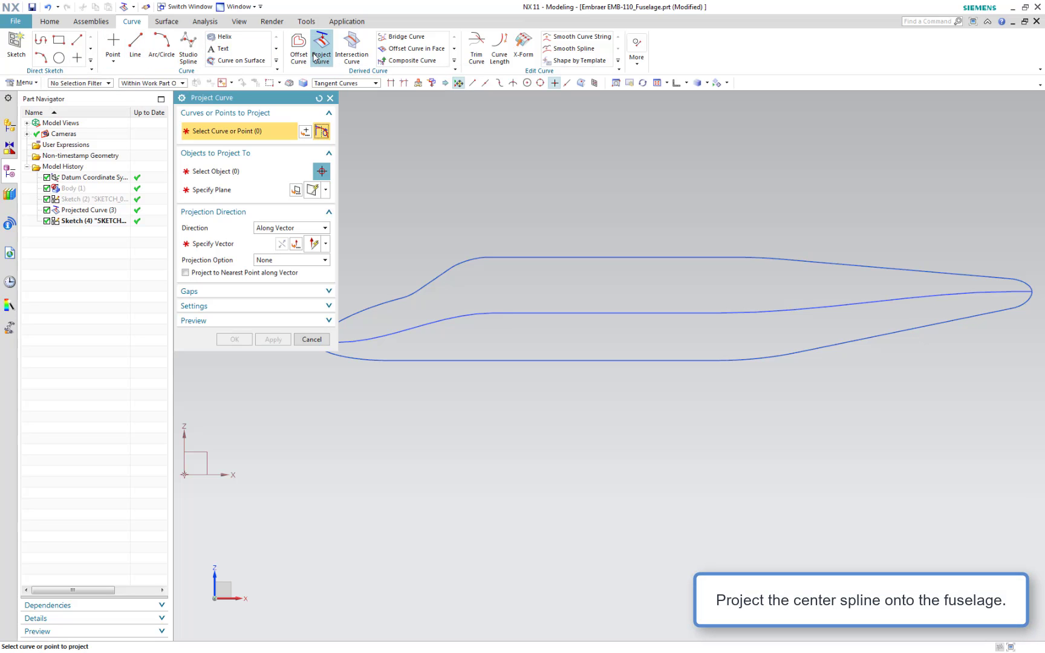
click(544, 310)
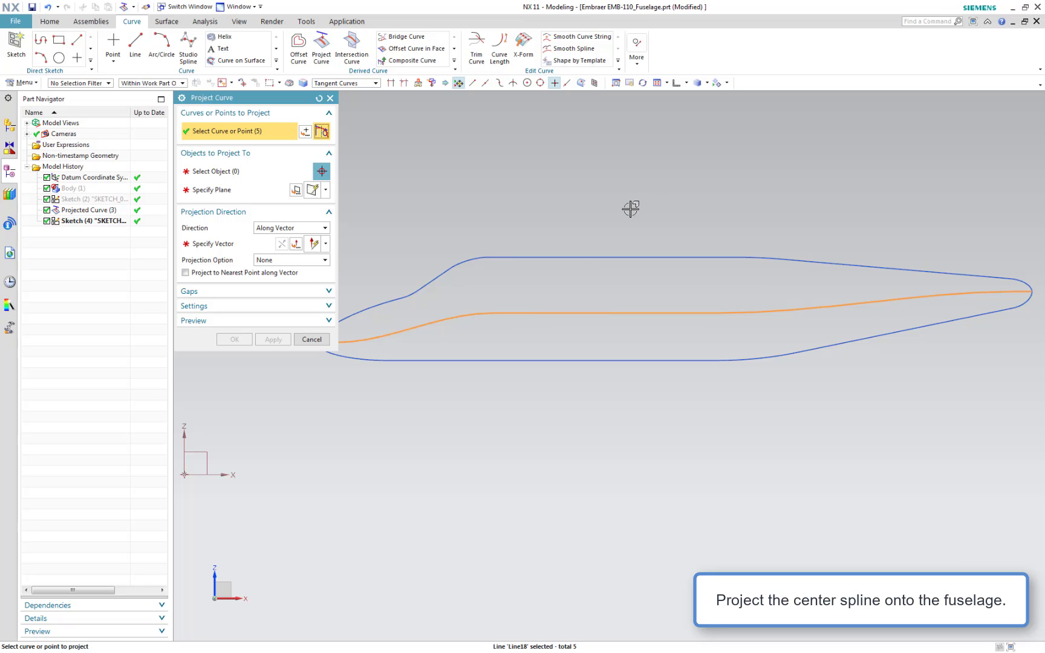
click(727, 83)
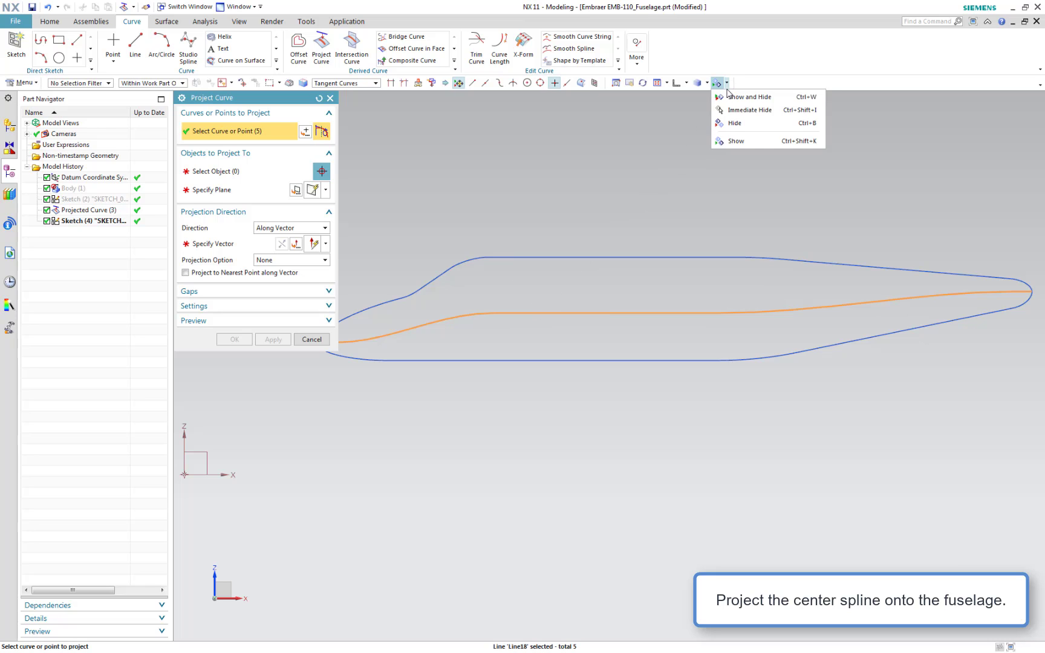
click(733, 140)
click(715, 283)
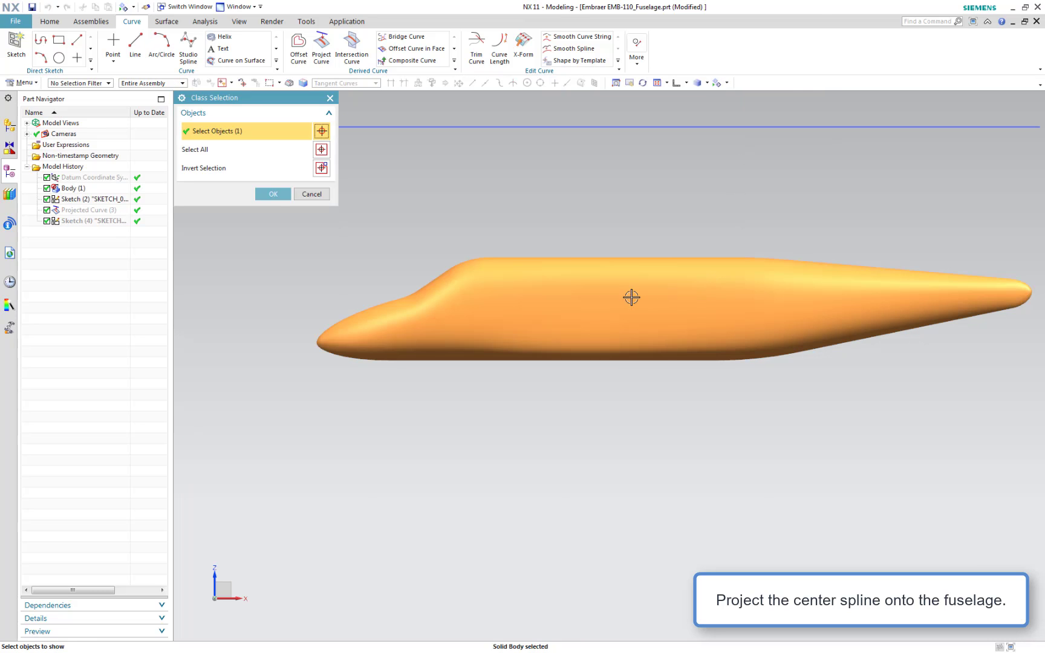
click(272, 194)
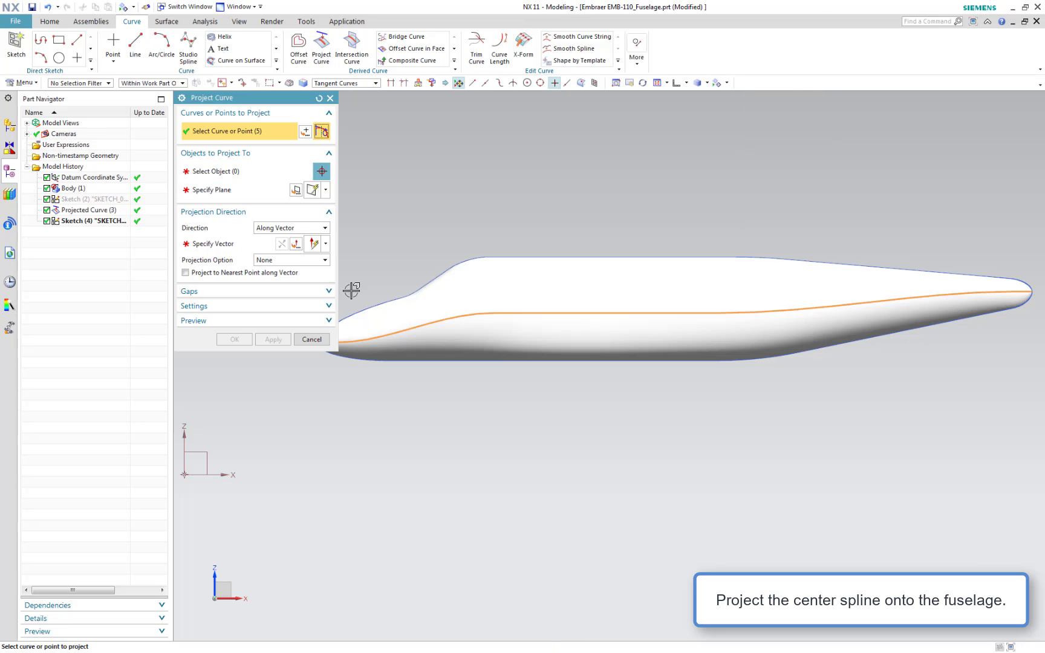
- Select the six faces of the fuselage side as the objects to project the center spline onto
shift+middle_drag(484, 431, 507, 461)
scroll(504, 464, up, 2)
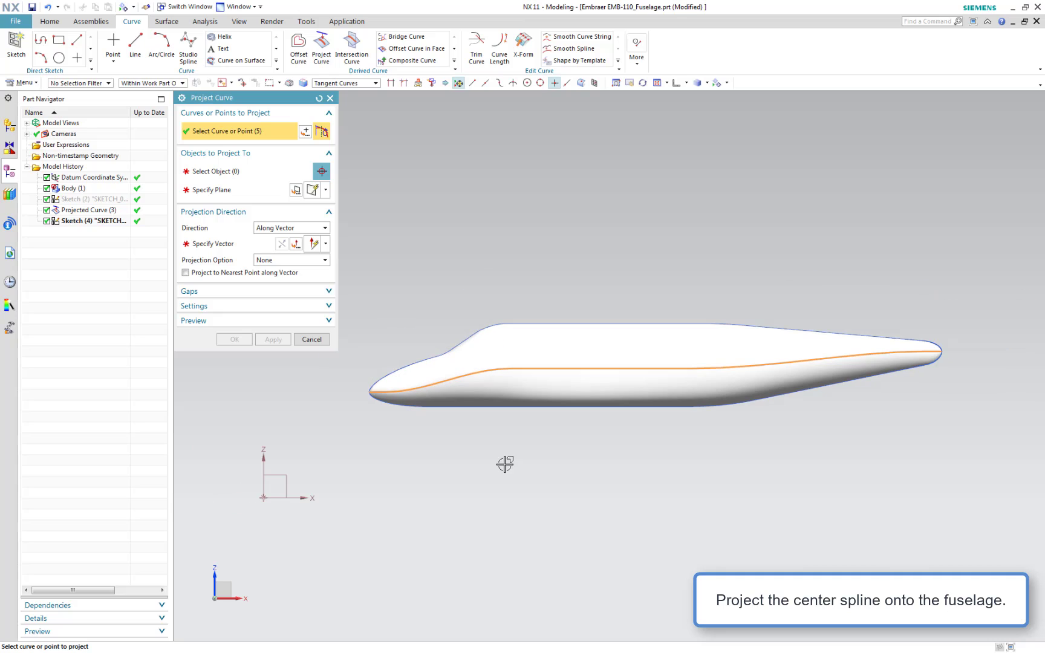
click(254, 171)
click(441, 375)
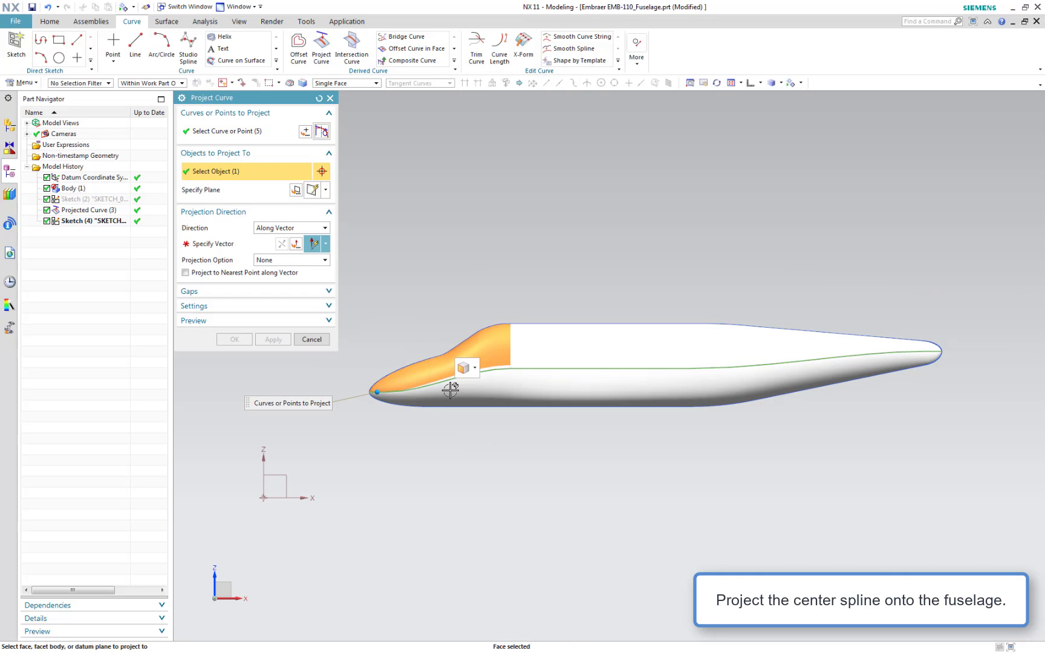
click(466, 375)
click(552, 350)
click(731, 351)
click(743, 380)
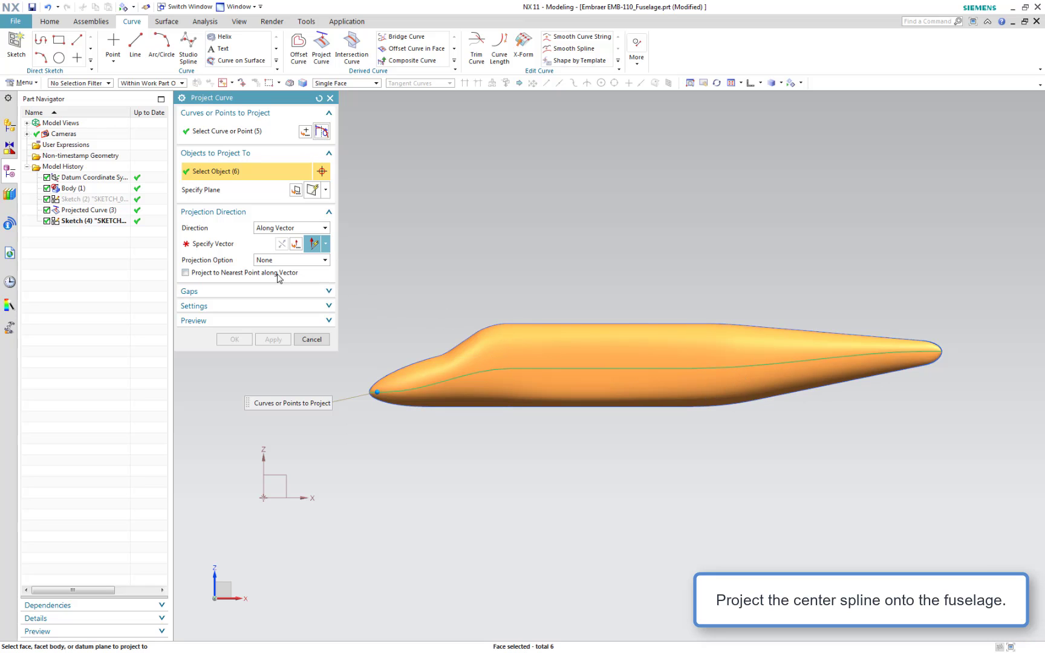
- Set the projection direction along the reversed Y-axis and create the projected center curve on the fuselage
click(229, 243)
middle_drag(563, 446, 593, 445)
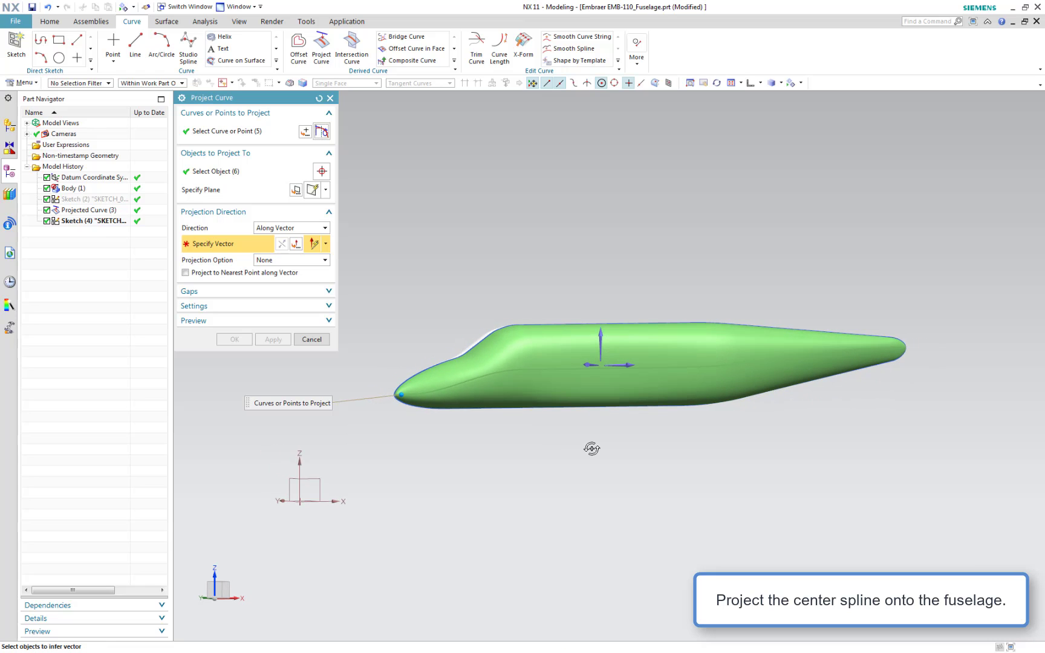
click(589, 363)
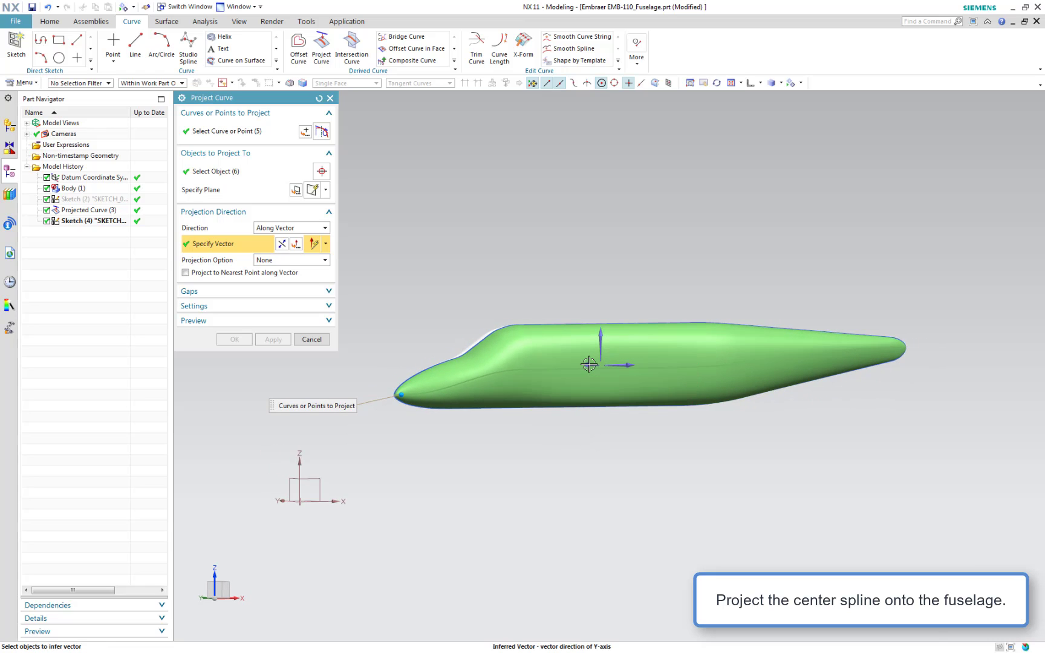
click(281, 245)
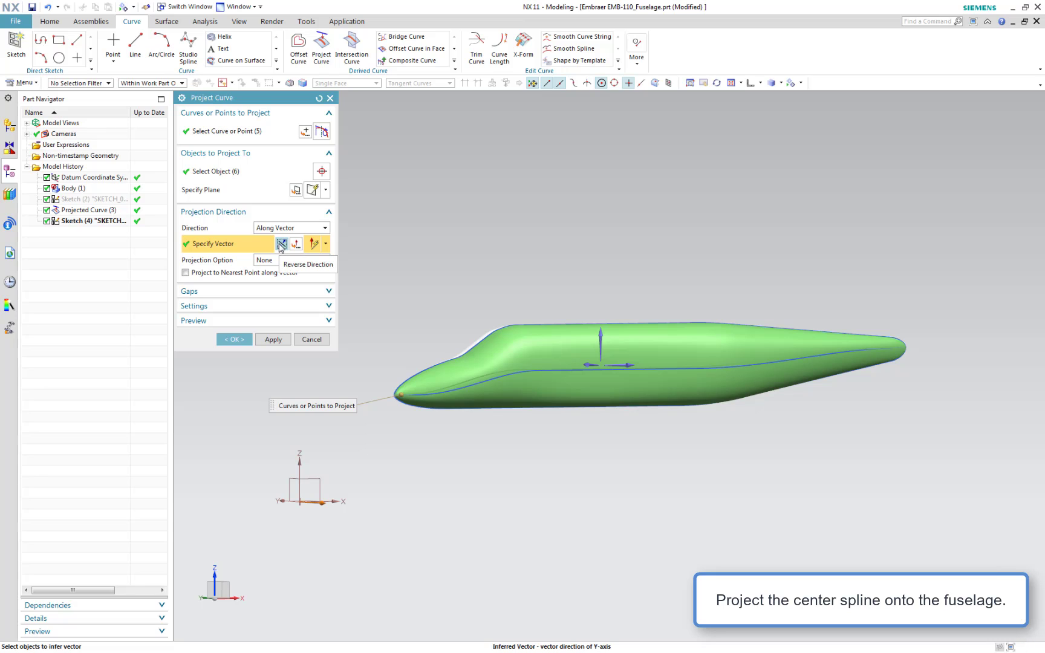
click(236, 340)
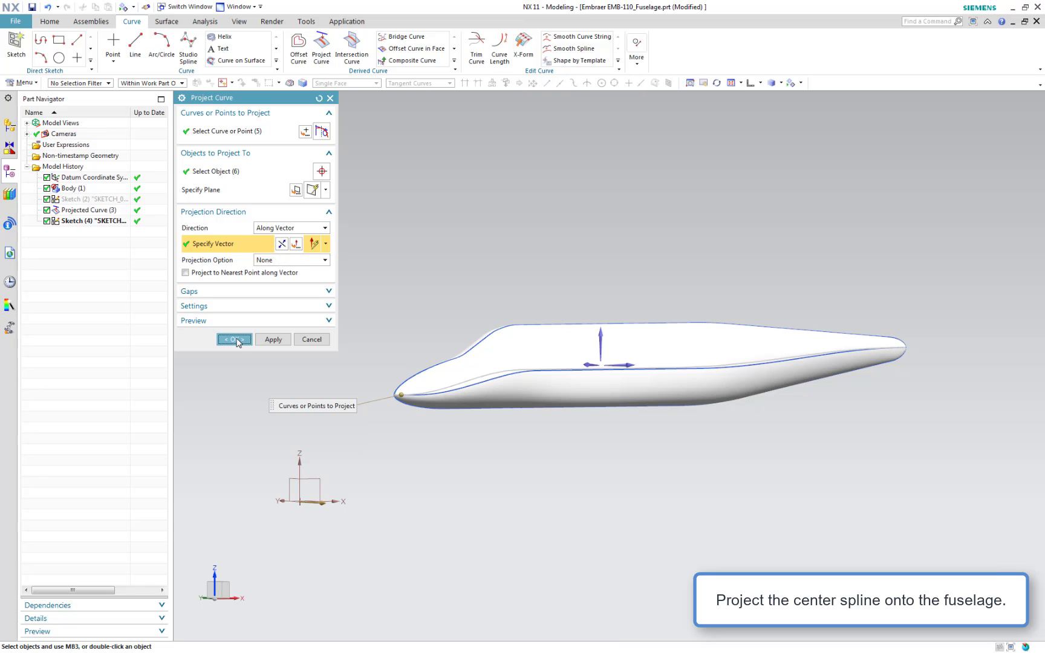
- Return to the fitted side view and hide the fuselage body, leaving the curves shown
right_click(619, 486)
key(ctrl+alt+f)
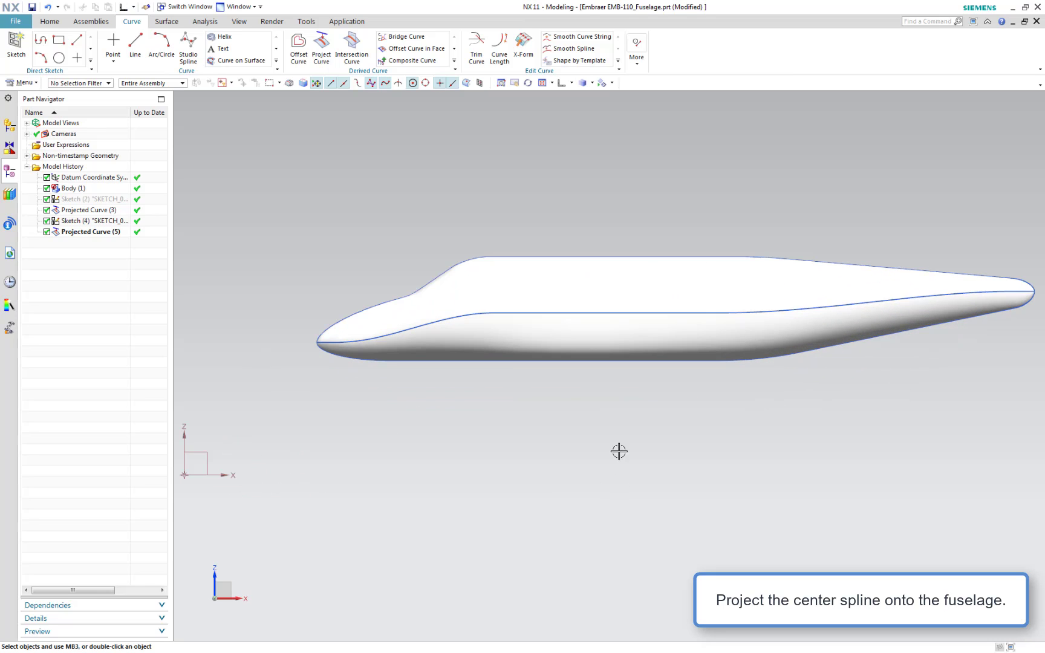
right_click(604, 287)
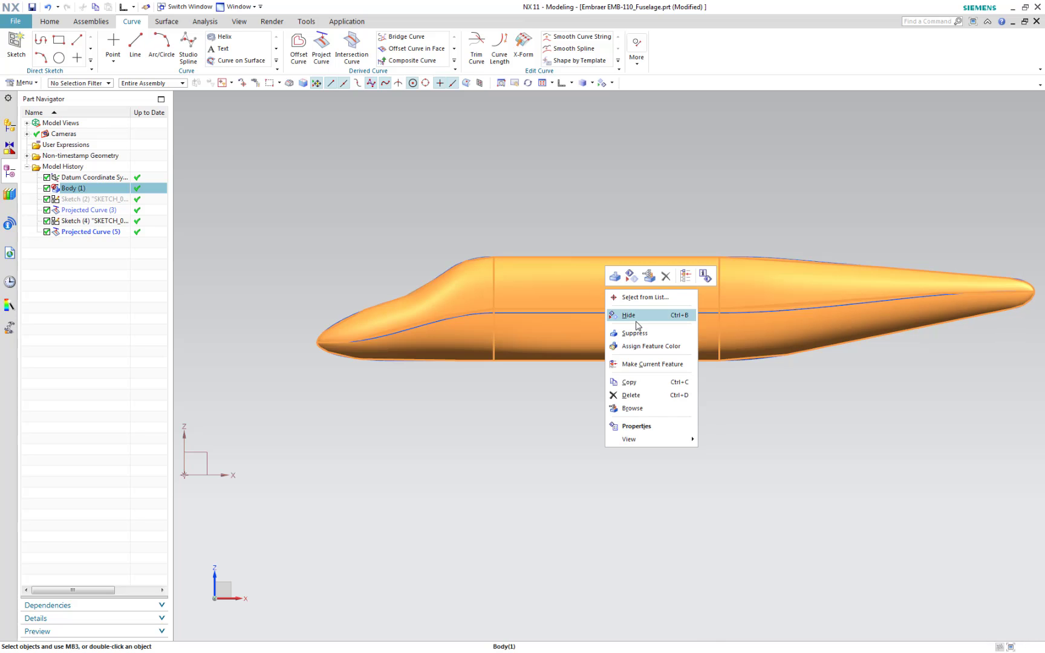
click(638, 325)
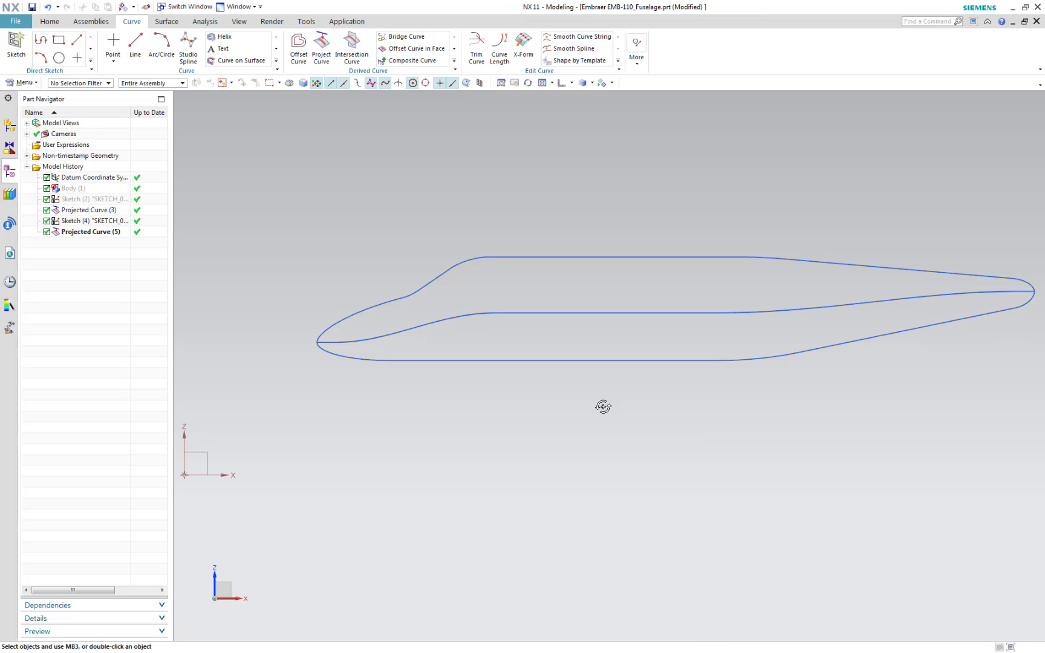
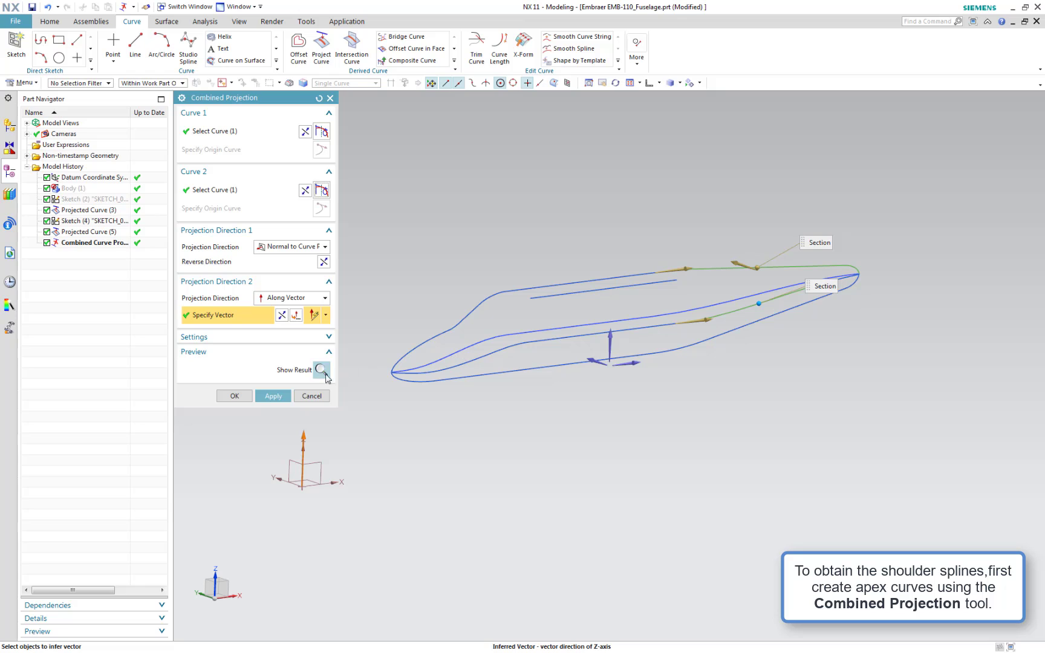
- Apply the pending aft combined projection and create another at the tail tip from the top spline and two projected center splines, along the Z-axis
click(281, 397)
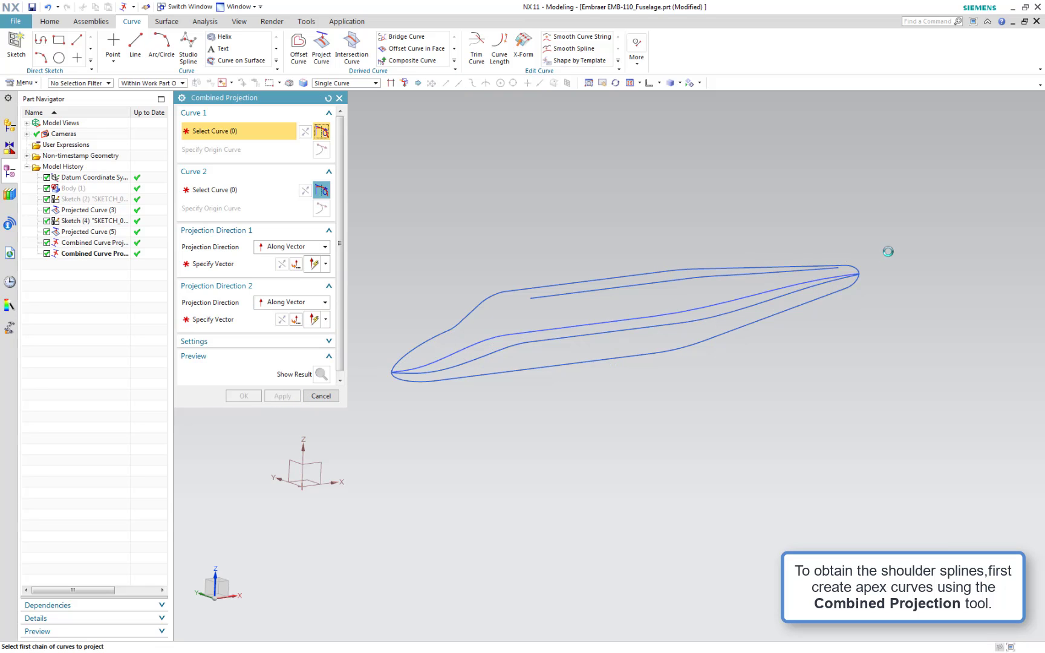
scroll(865, 271, up, 3)
scroll(865, 271, up, 2)
click(814, 279)
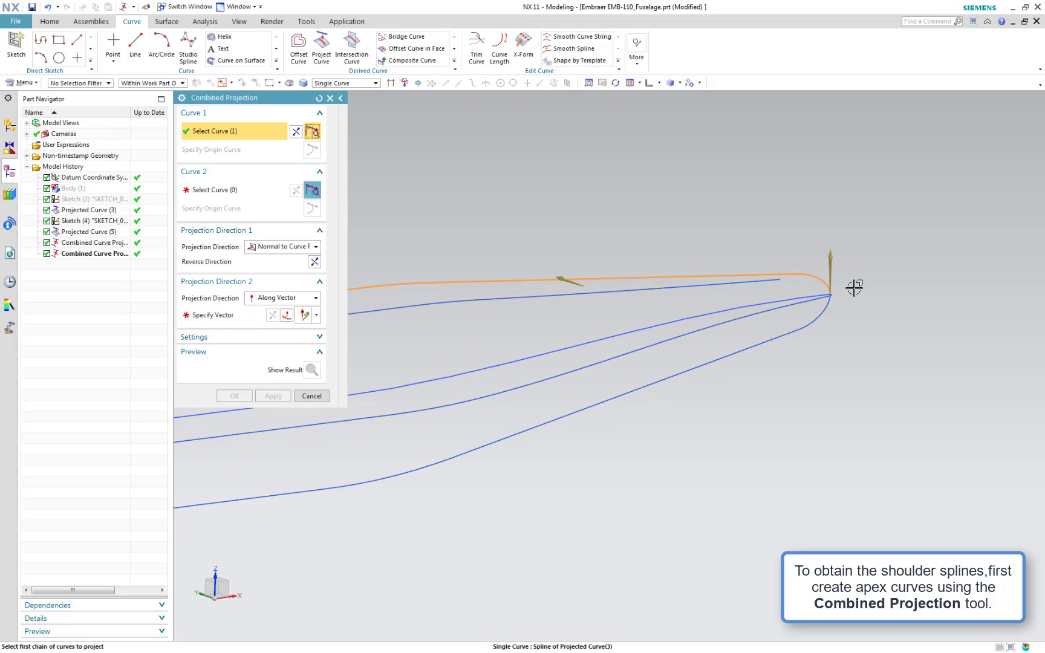
middle_click(862, 302)
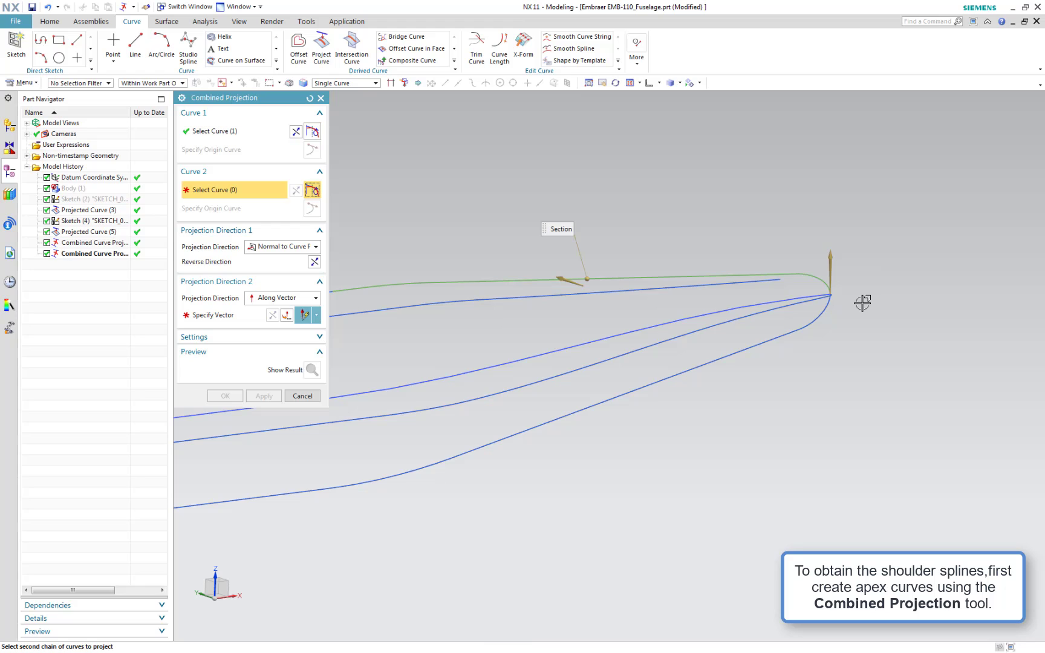
click(818, 299)
click(799, 306)
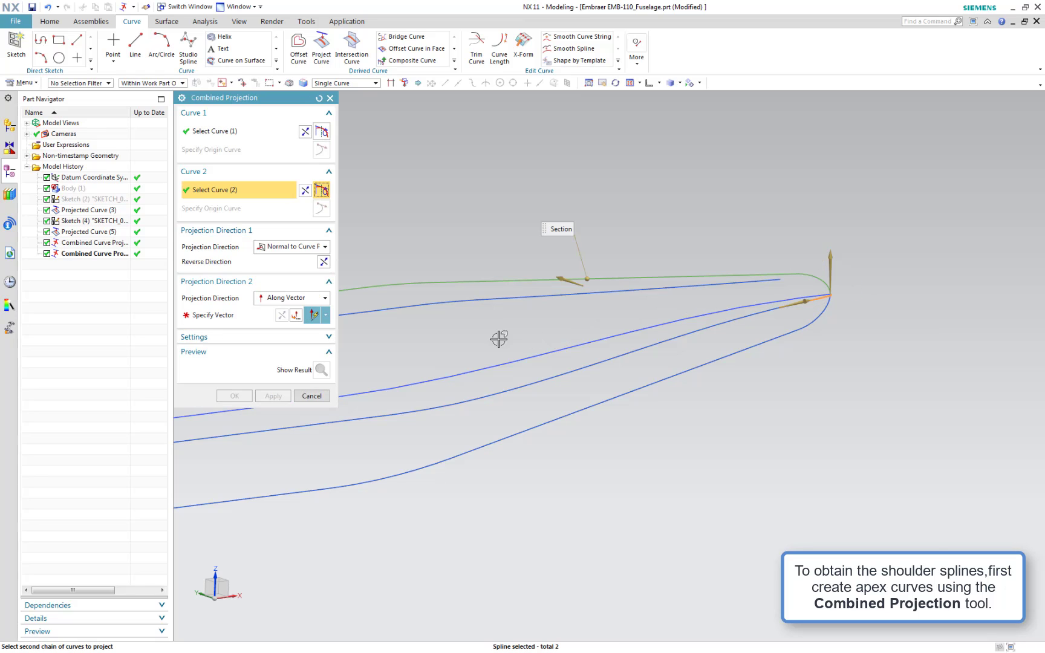
click(280, 316)
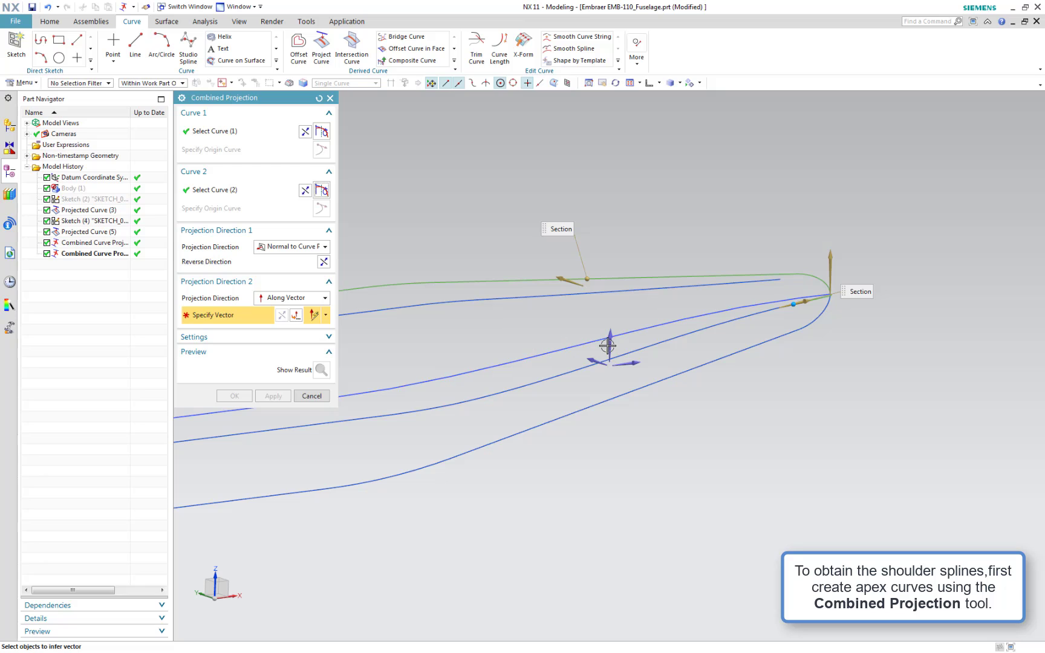
click(609, 344)
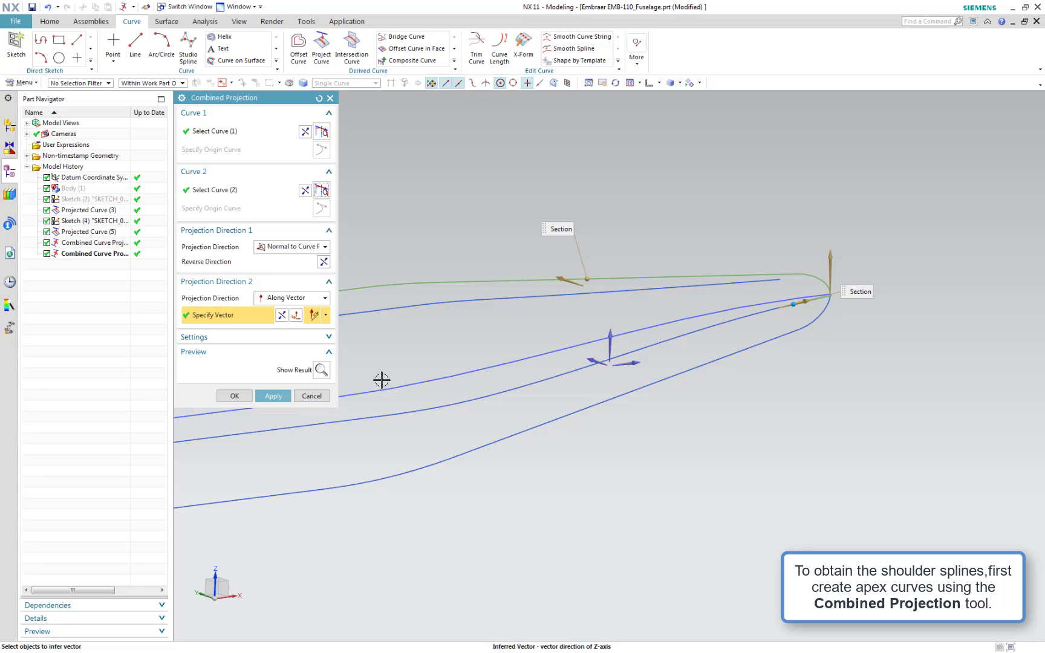
click(271, 397)
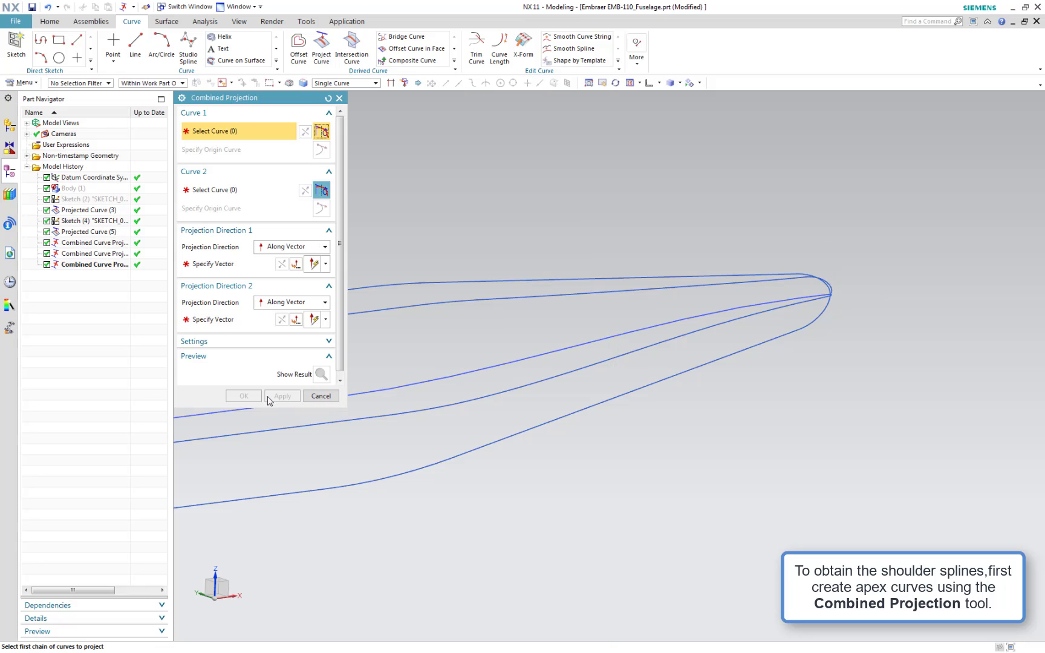
- Create a combined projection from the forward top spline, with its direction reversed, and the forward projected center spline along the Z-axis
scroll(474, 440, down, 3)
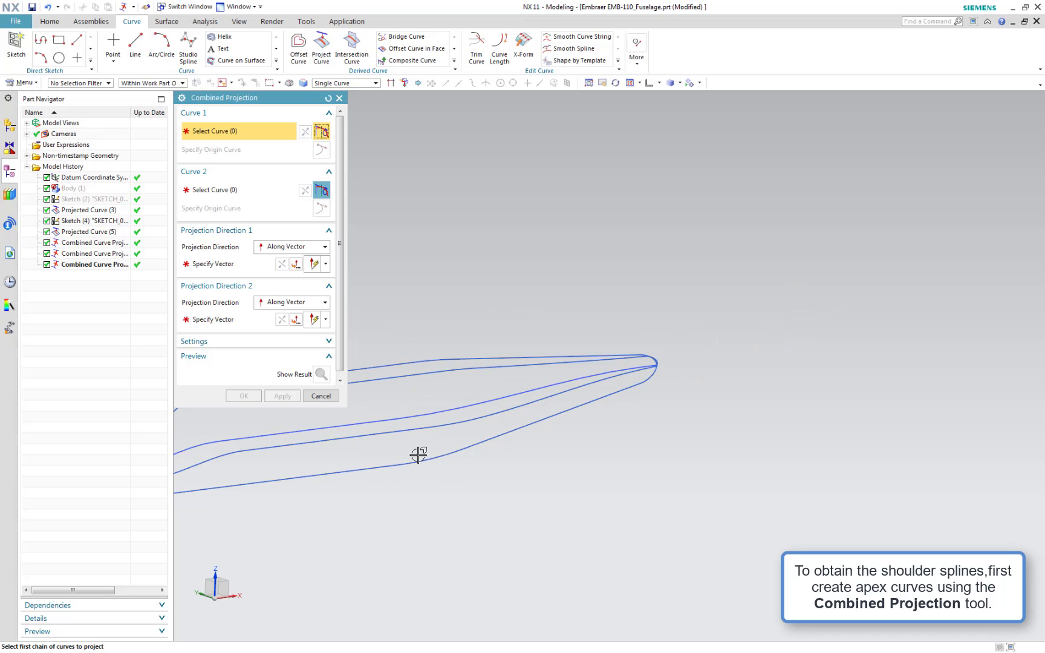
middle_drag(417, 455, 699, 337)
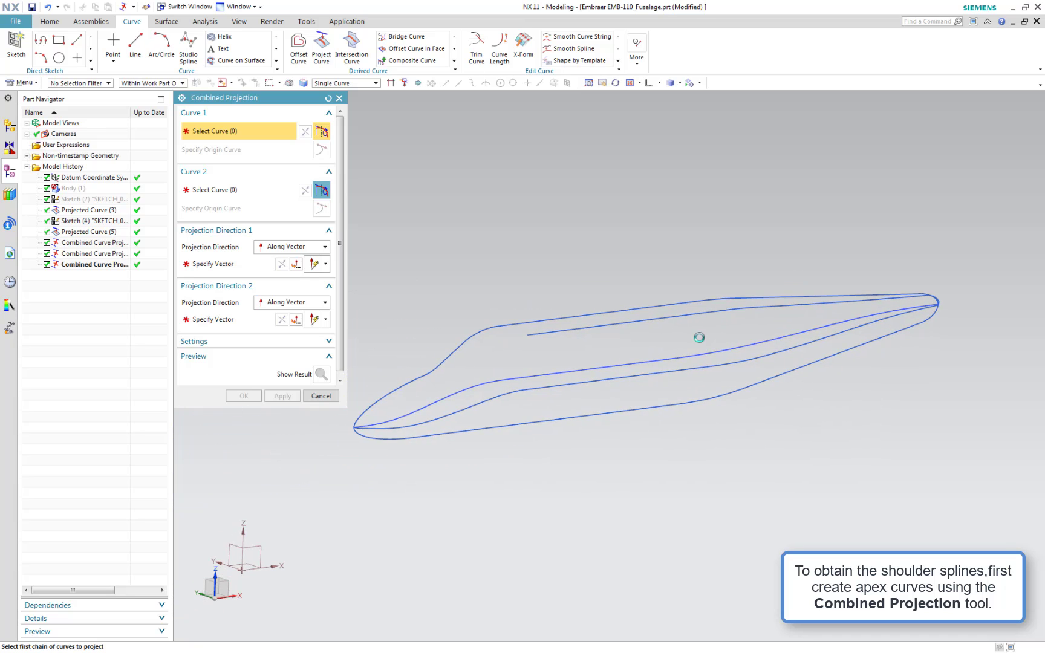
click(488, 331)
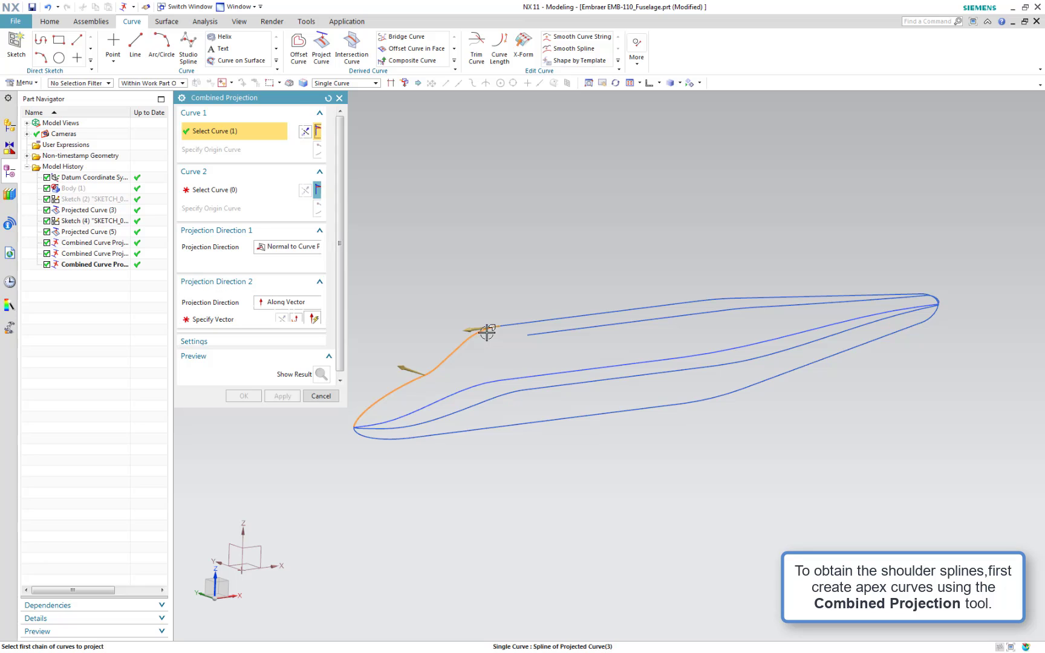
double_click(415, 366)
middle_click(490, 365)
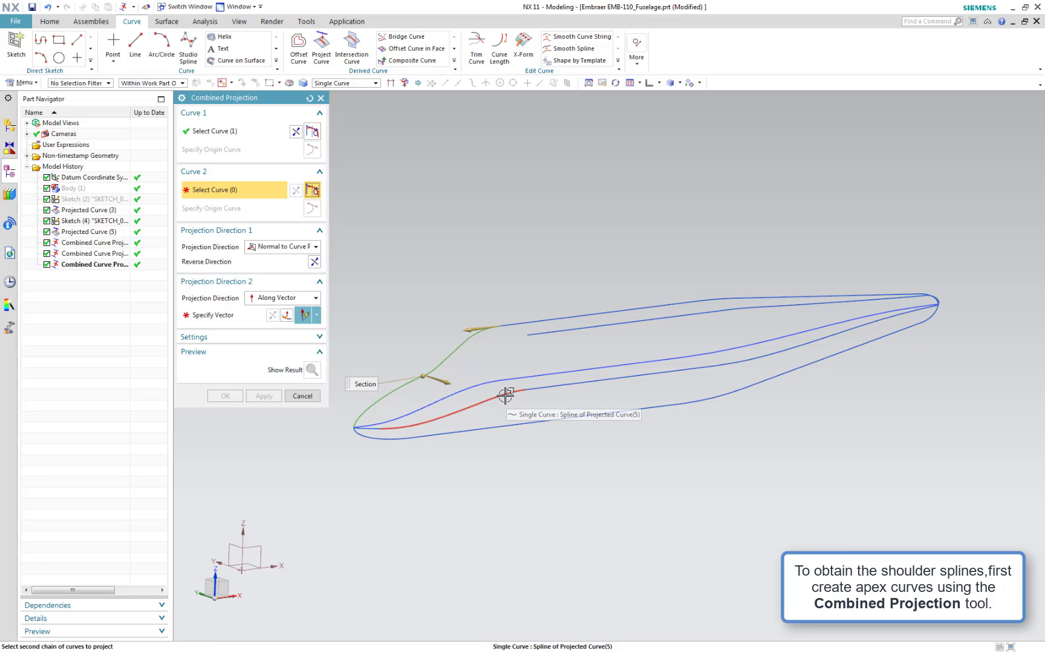
click(506, 396)
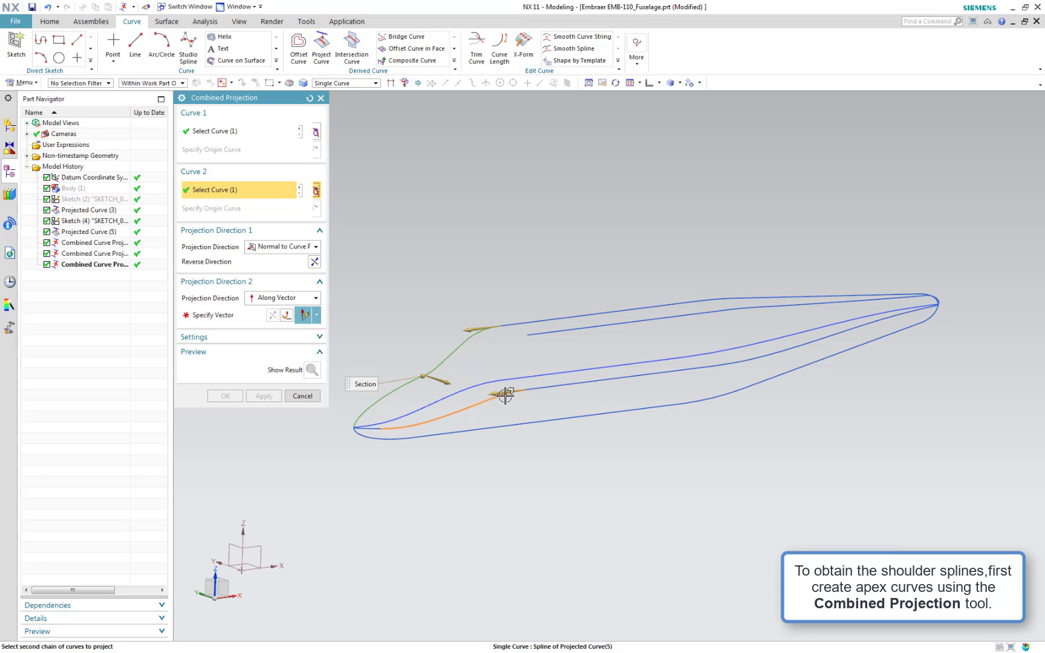
click(252, 319)
click(612, 340)
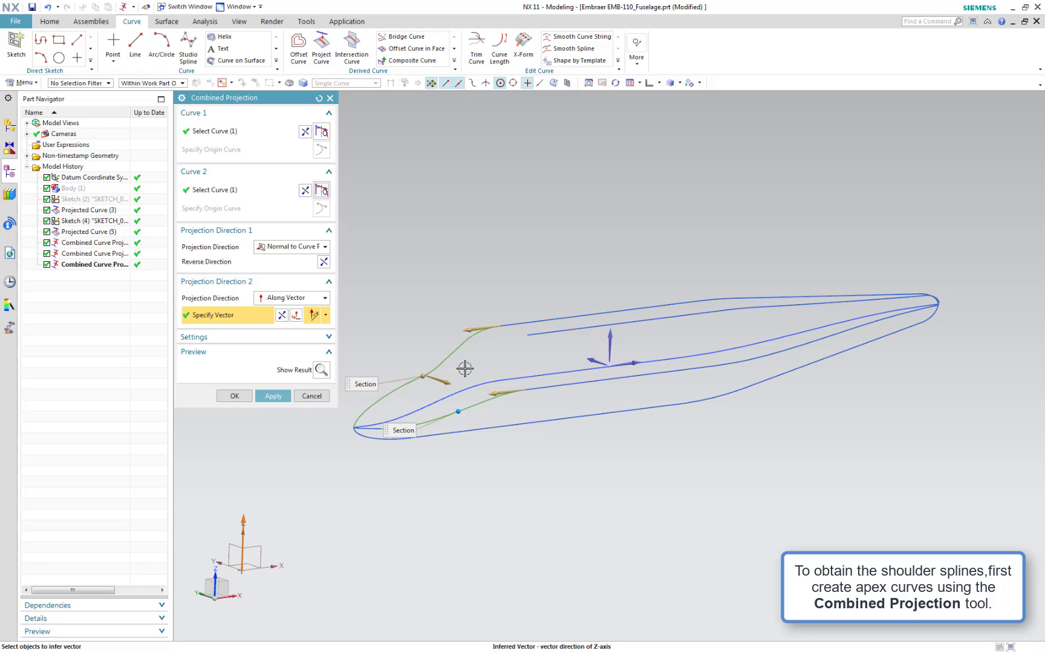
click(281, 397)
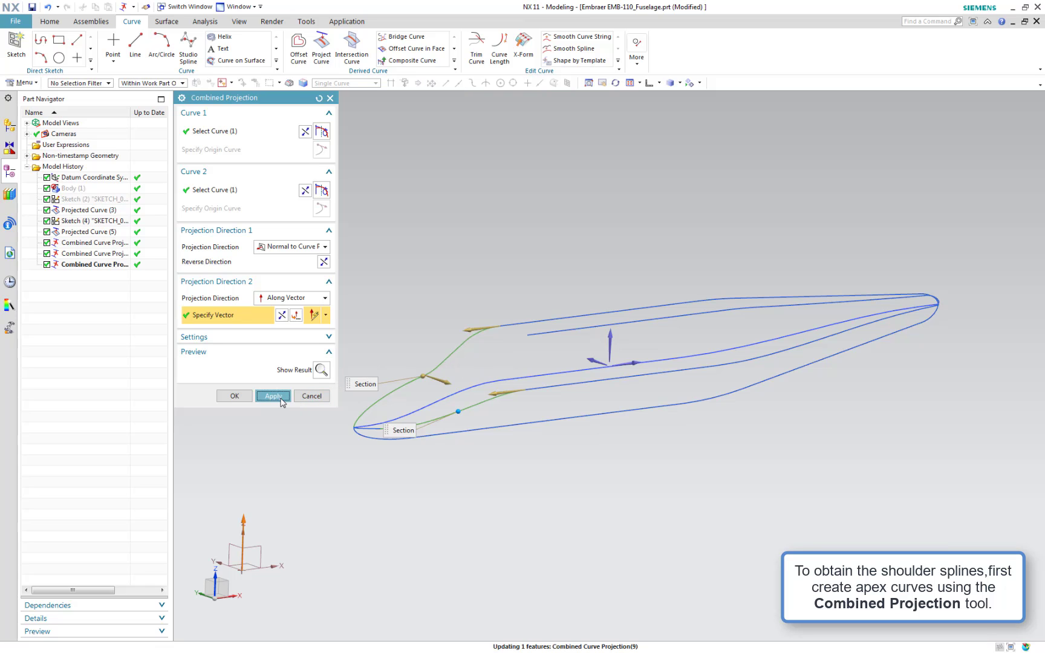
- Create a combined projection at the nose from the forward top spline and the short nose-tip center spline, projecting the latter along the Z-axis
scroll(359, 444, down, 2)
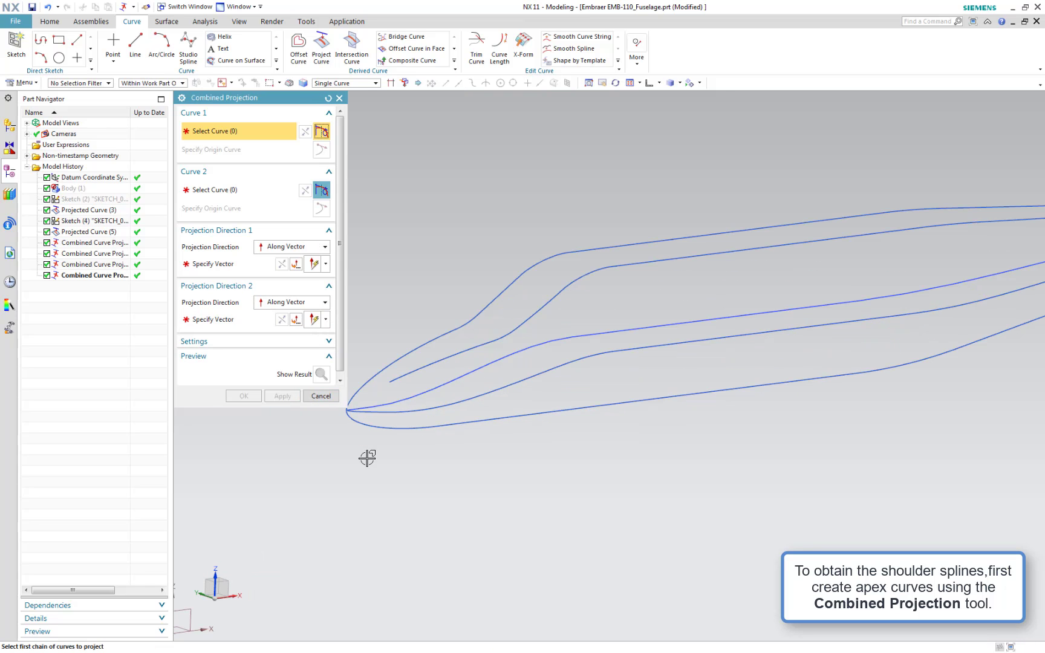
shift+middle_drag(369, 456, 452, 448)
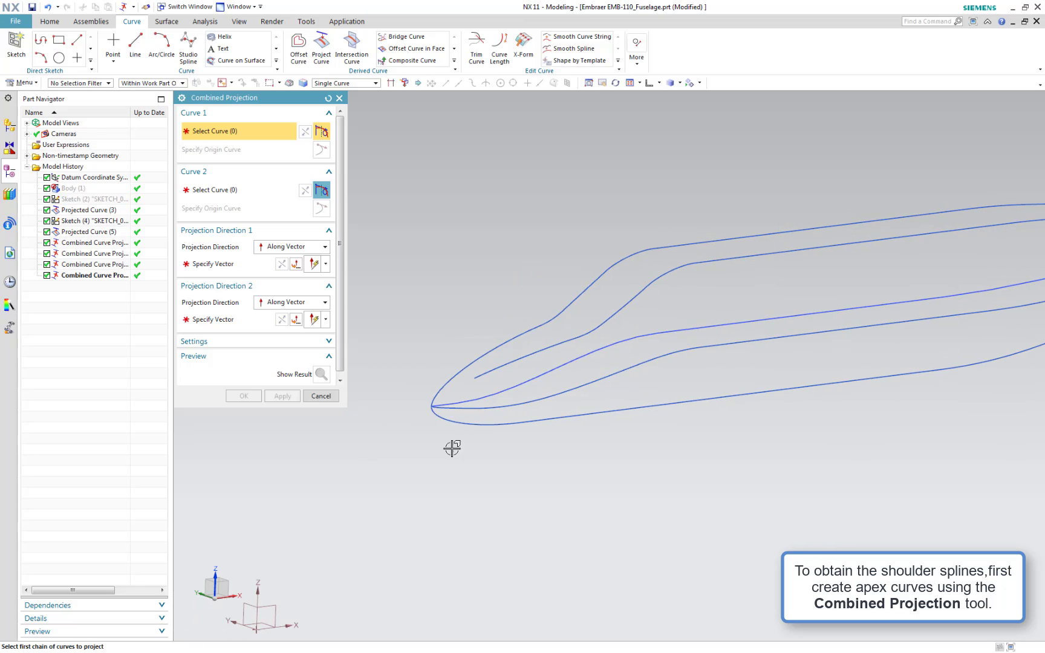
click(445, 380)
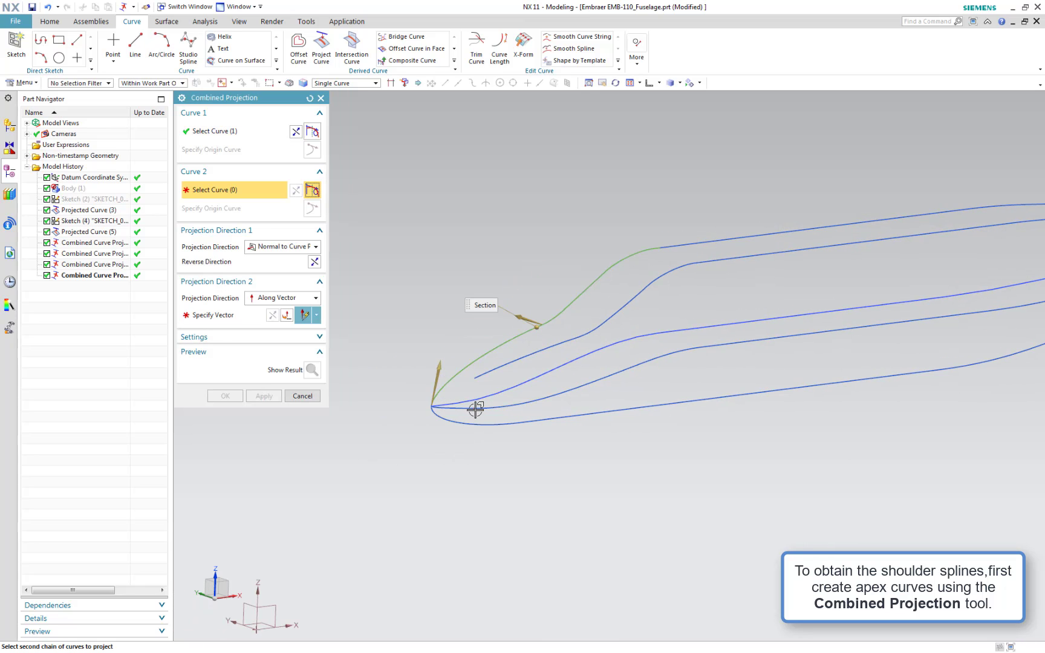
click(463, 409)
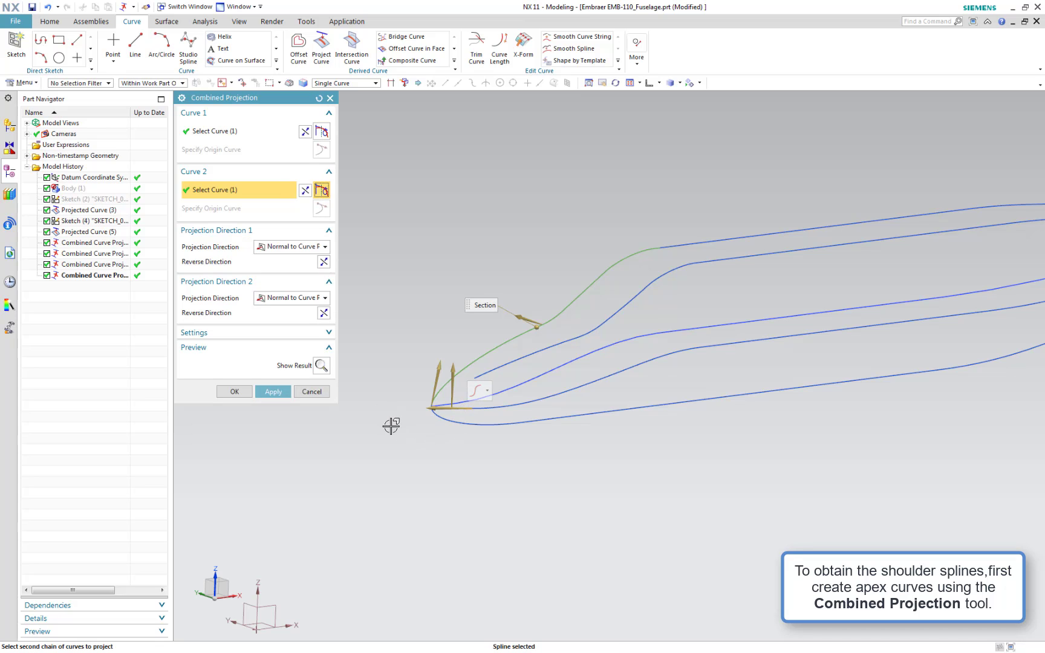
click(263, 300)
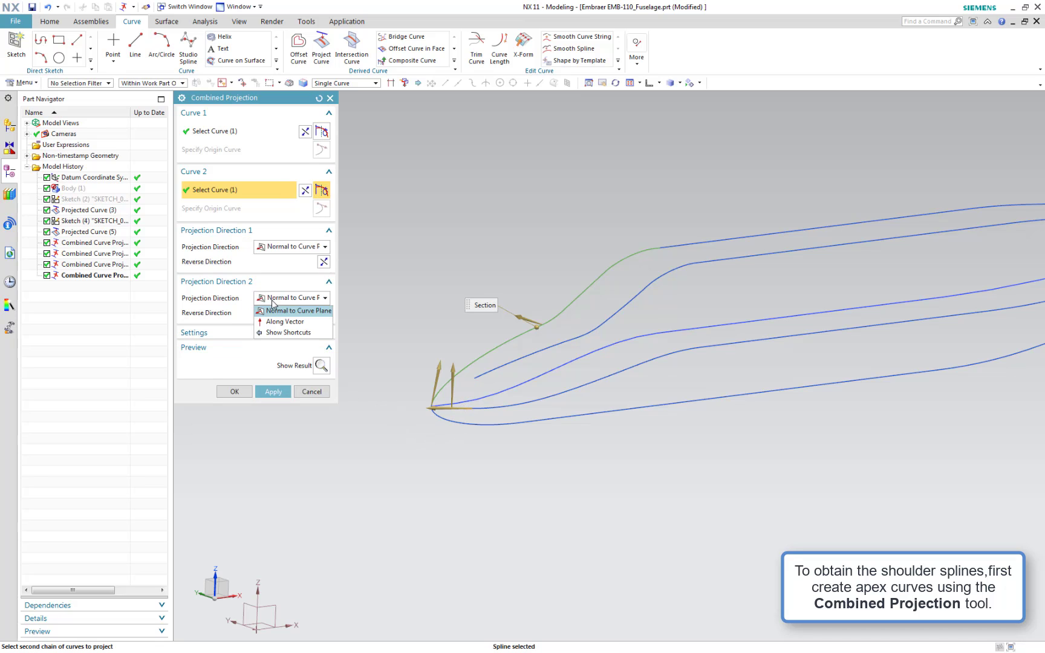
click(273, 320)
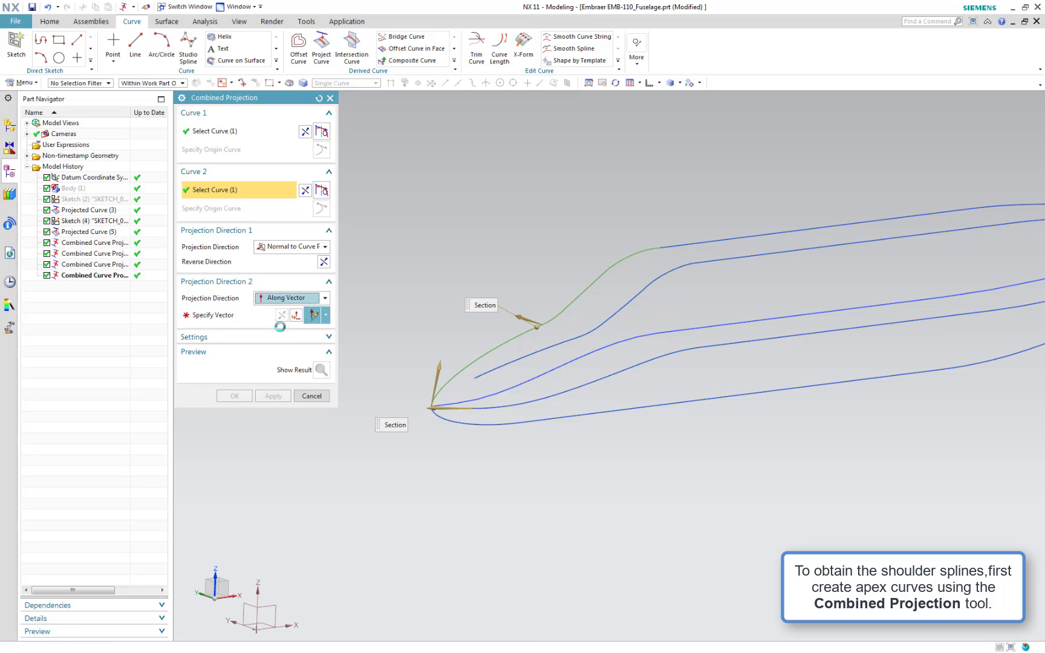
click(612, 335)
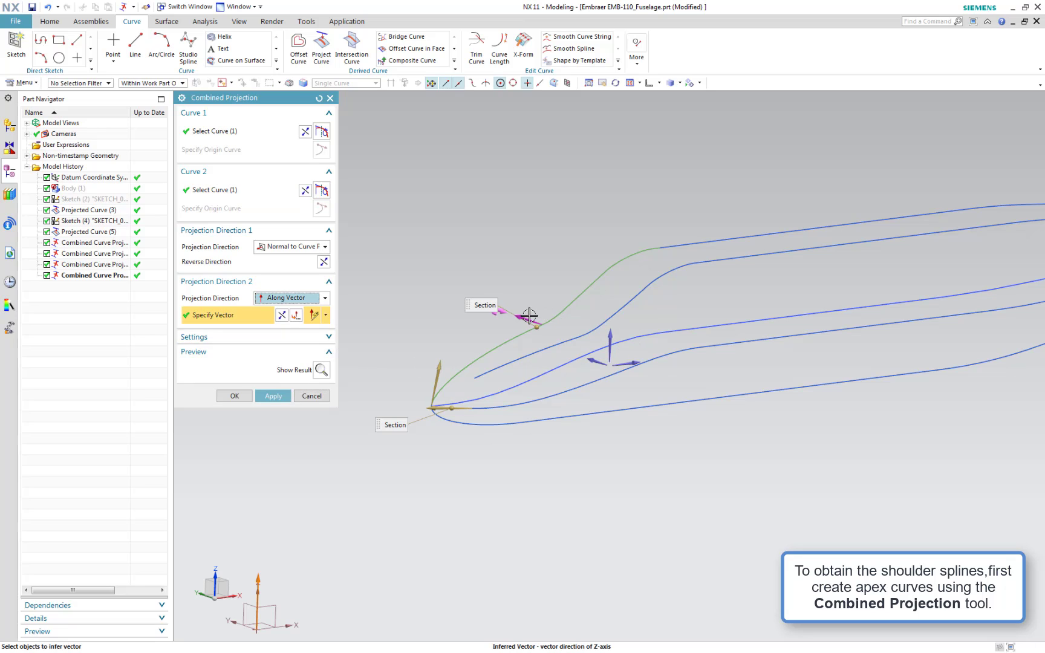
click(529, 316)
click(273, 396)
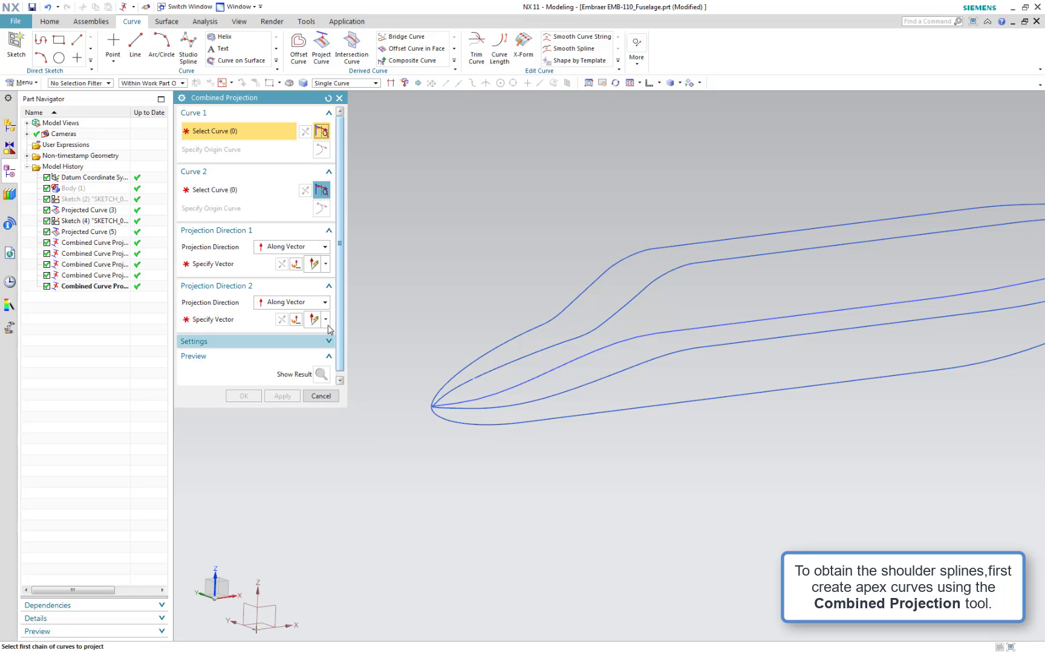
- Fill the remaining nose gap with a combined projection of the forward top spline and the short center segment, along the Z-axis, and finish the command
click(487, 352)
click(258, 196)
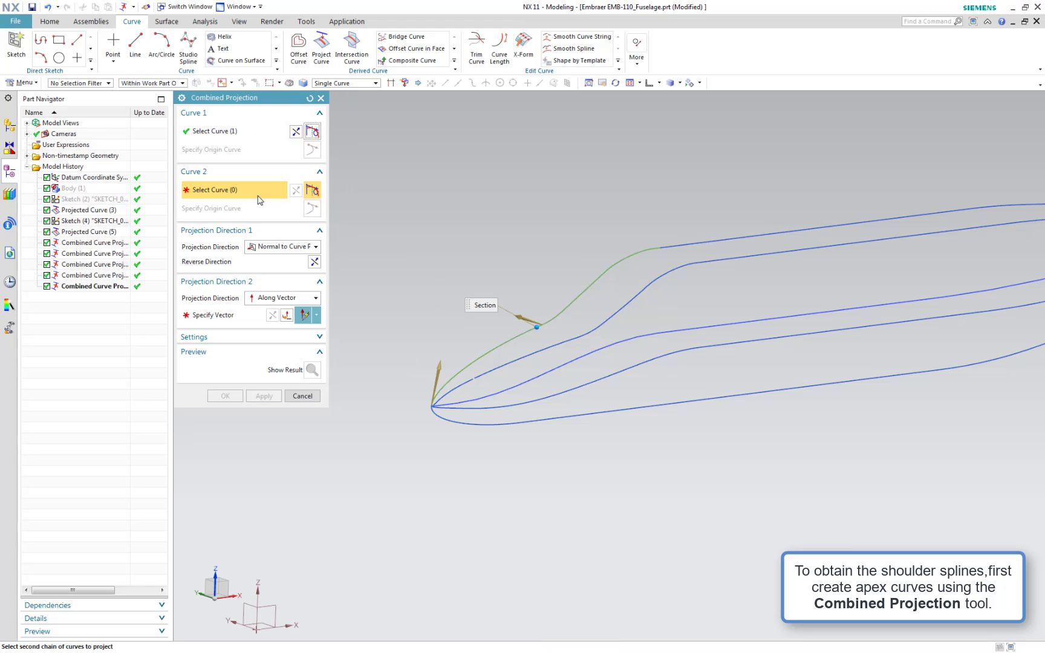
scroll(473, 419, up, 3)
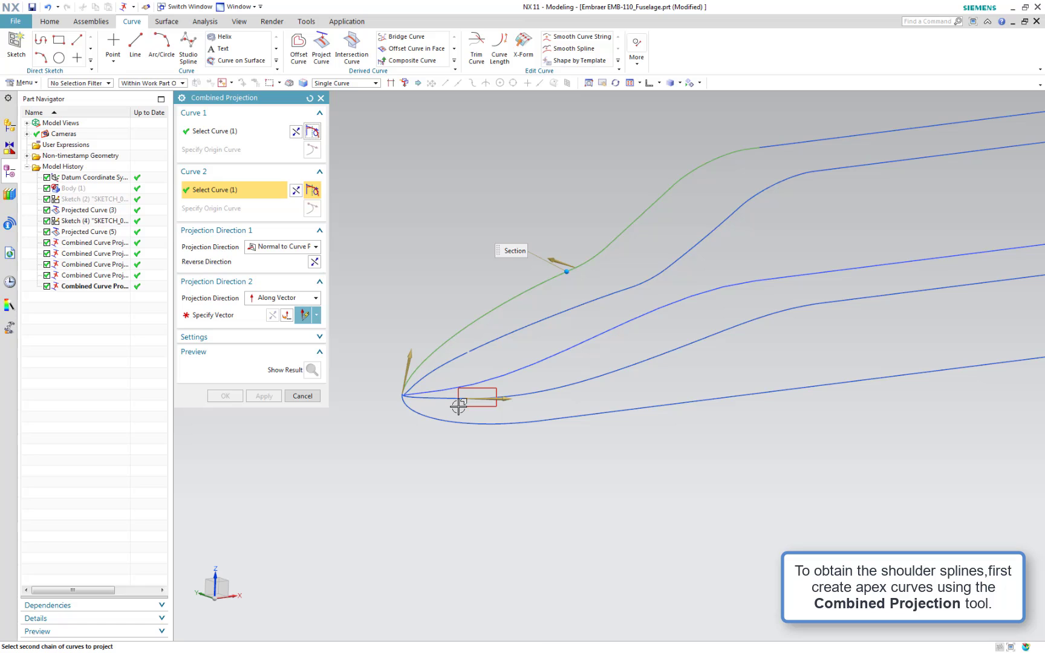
click(458, 405)
middle_click(351, 330)
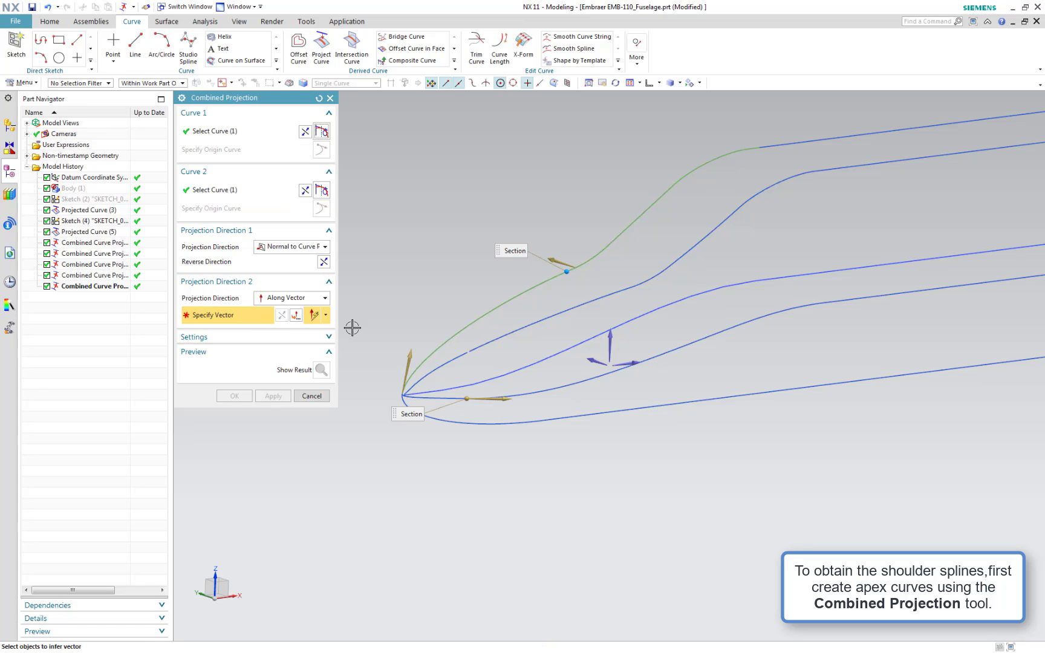
click(609, 343)
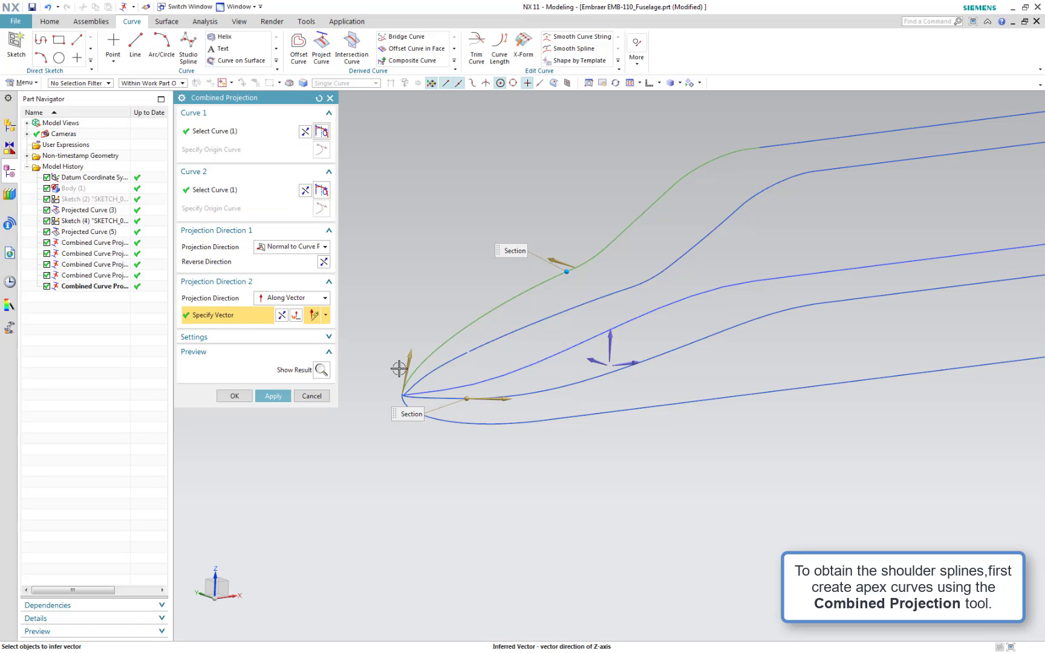
click(273, 396)
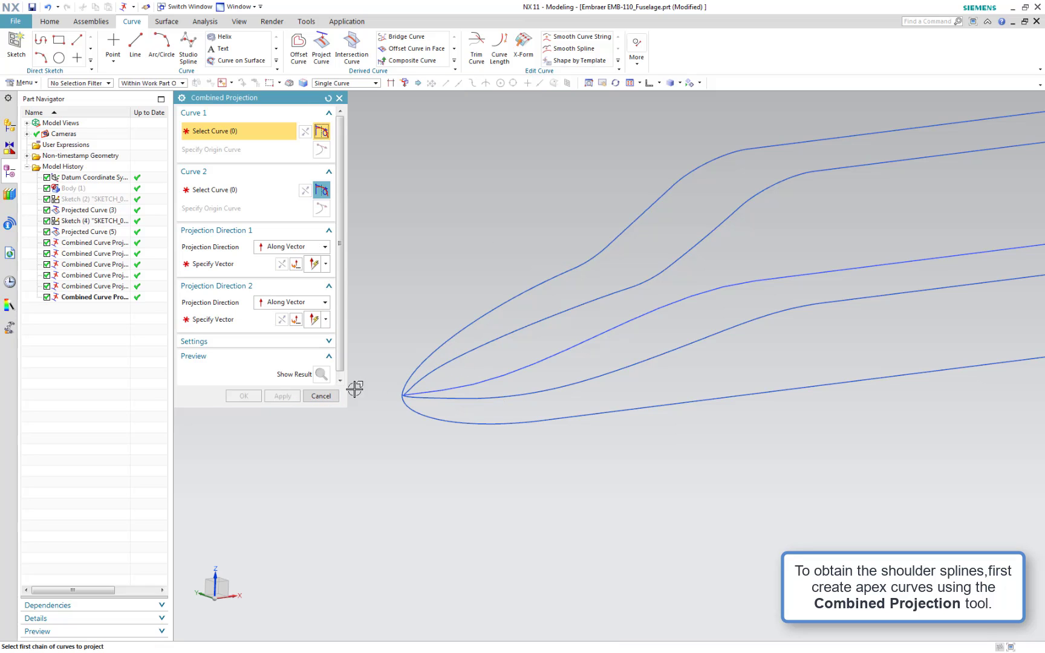
click(330, 396)
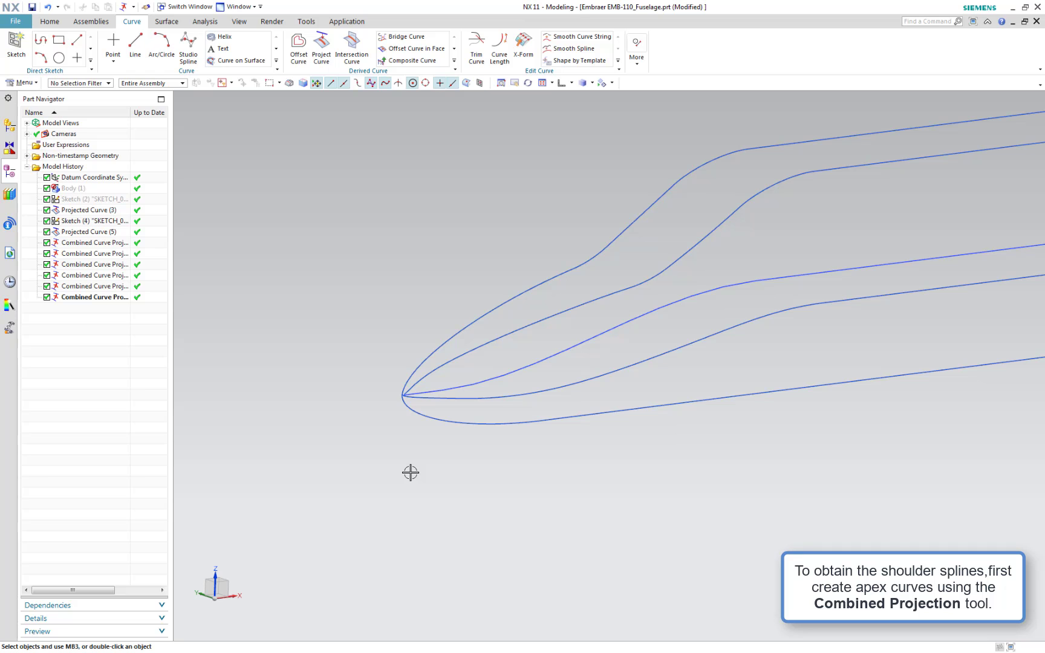
- Create a Through Curves surface between the straight middle center line and the upper apex curve, reversing the apex section's direction
scroll(409, 472, down, 5)
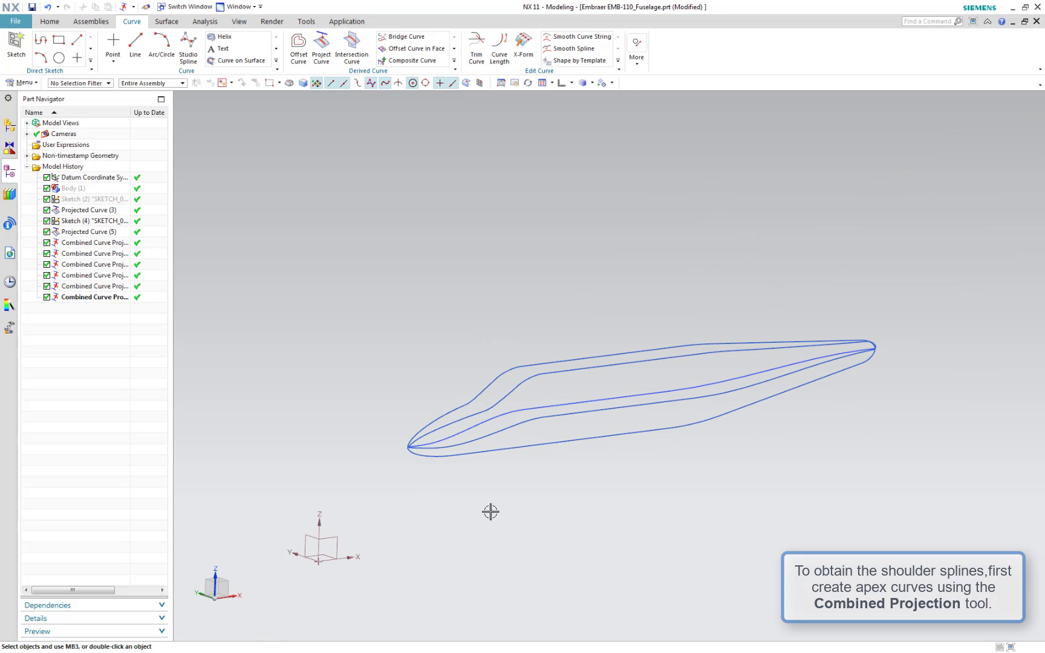
middle_drag(585, 506, 614, 496)
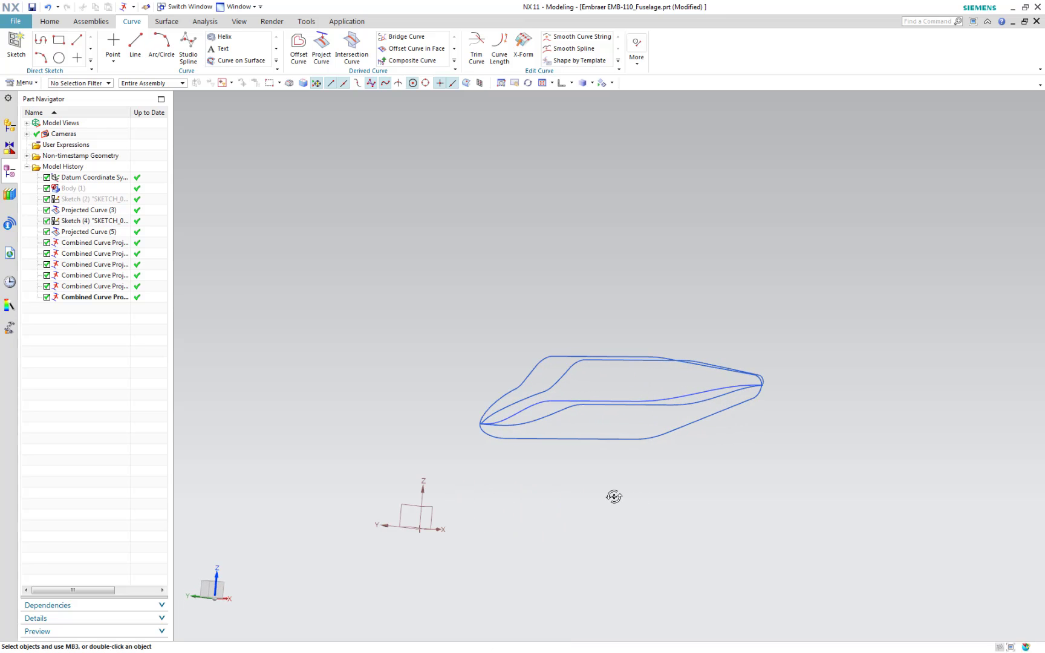
right_click(606, 501)
key(ctrl+alt+f)
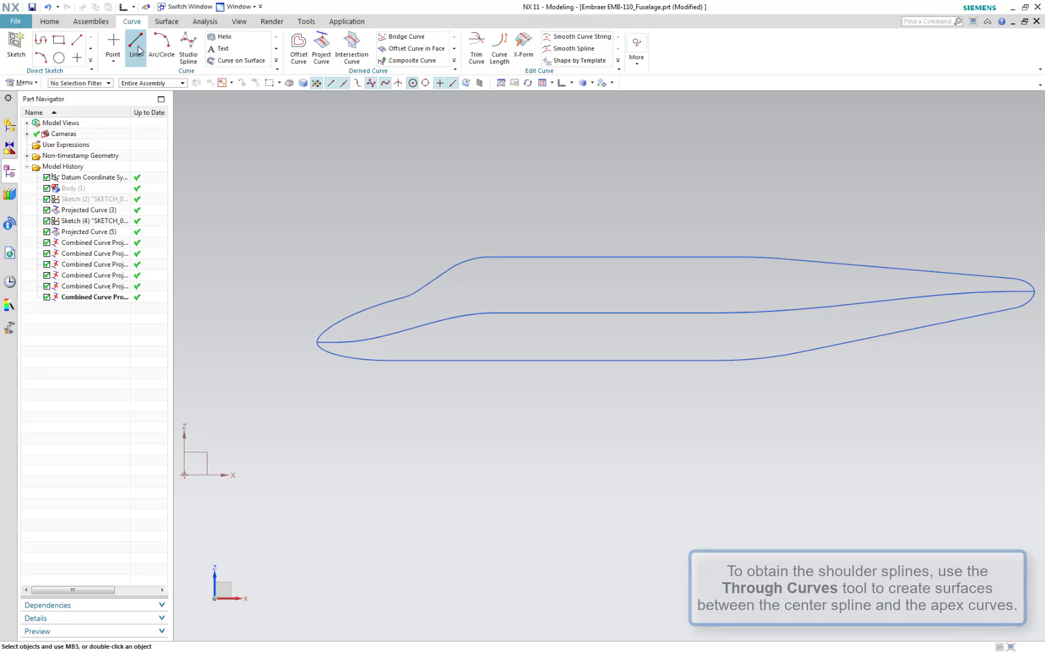
click(50, 21)
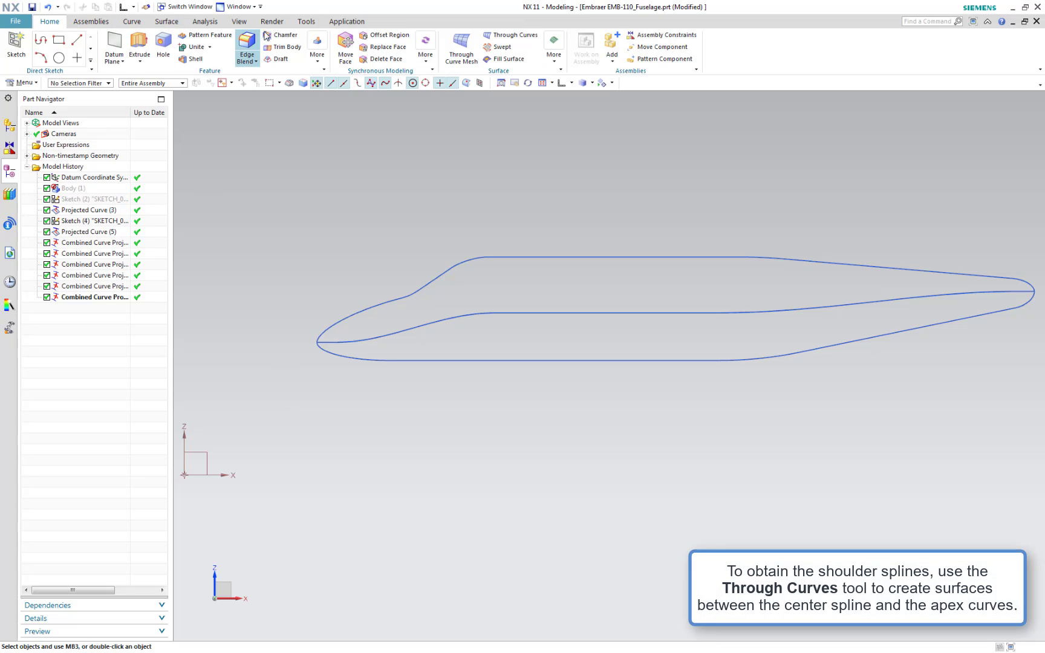
click(502, 35)
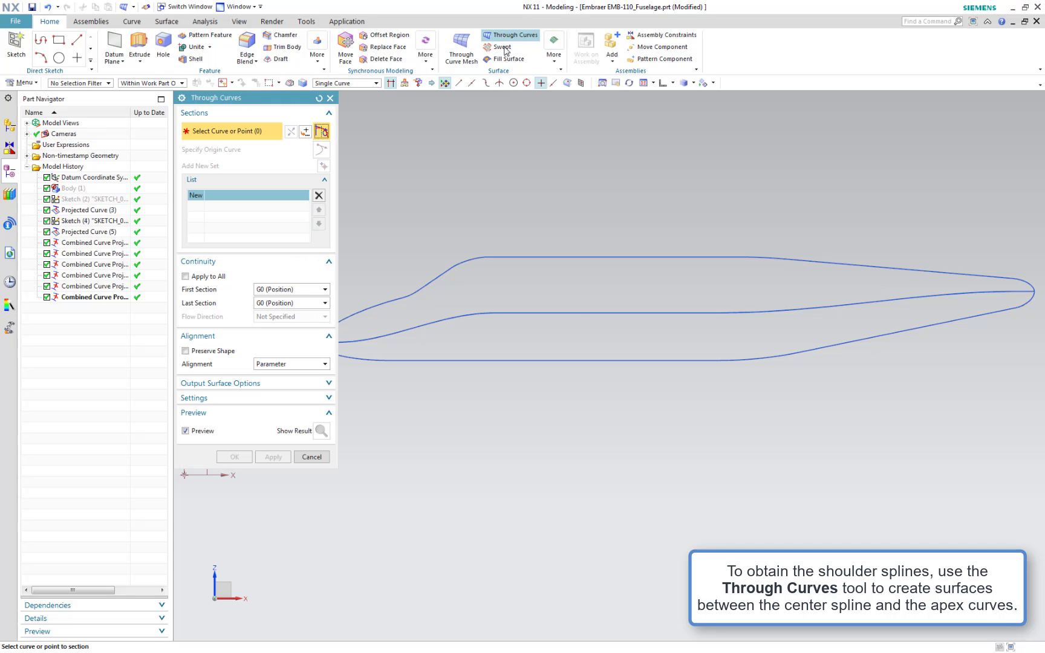
scroll(555, 422, up, 1)
middle_drag(557, 439, 613, 455)
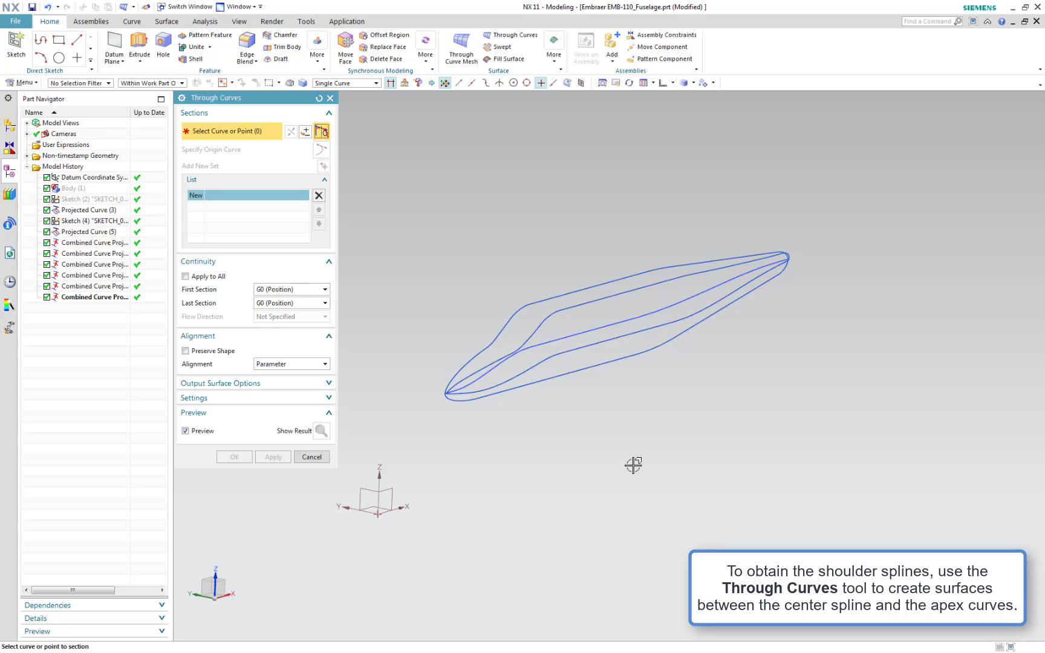
click(600, 332)
middle_click(570, 273)
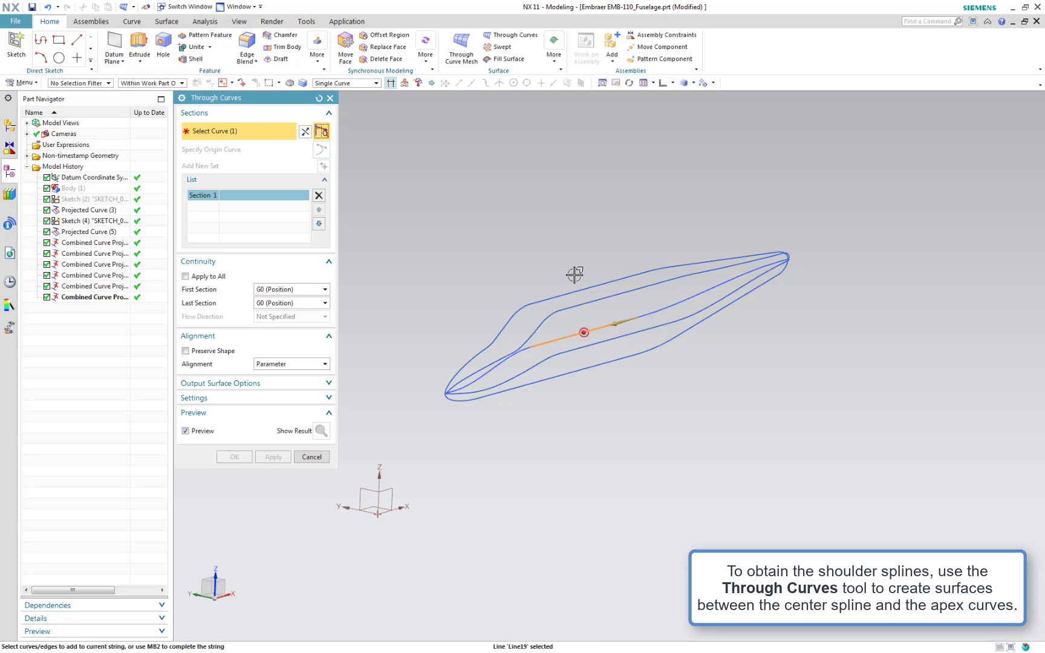
click(600, 298)
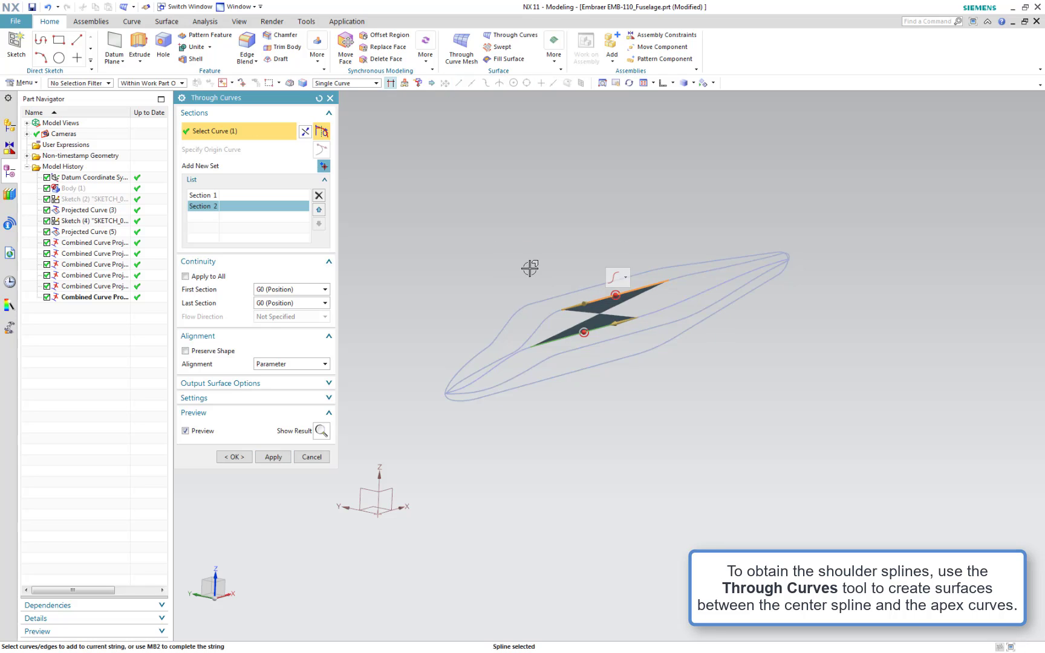
click(306, 136)
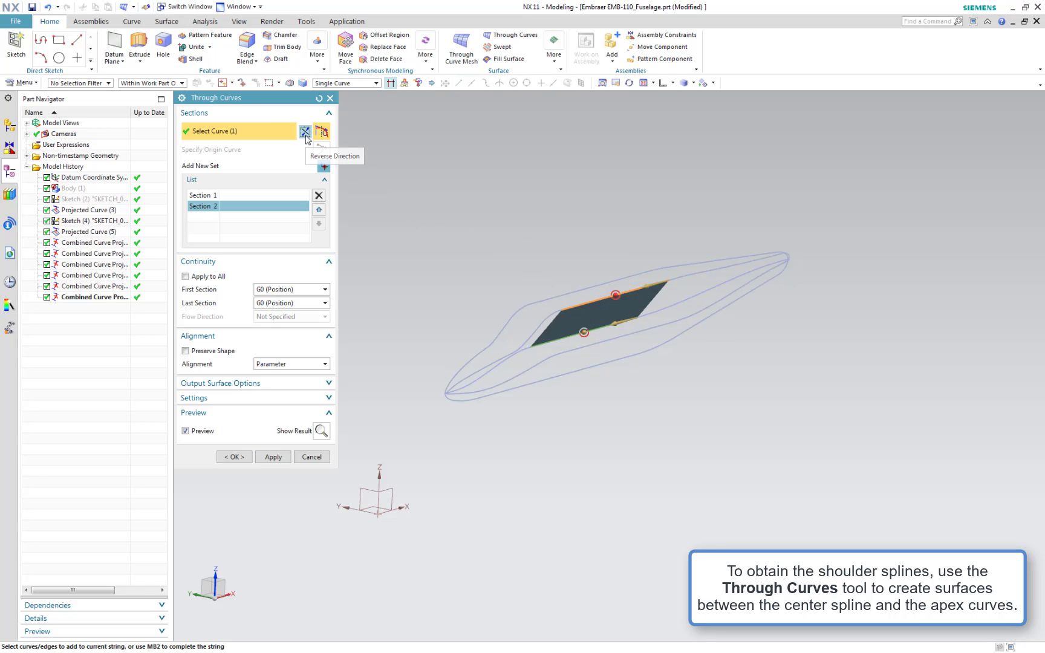
click(273, 456)
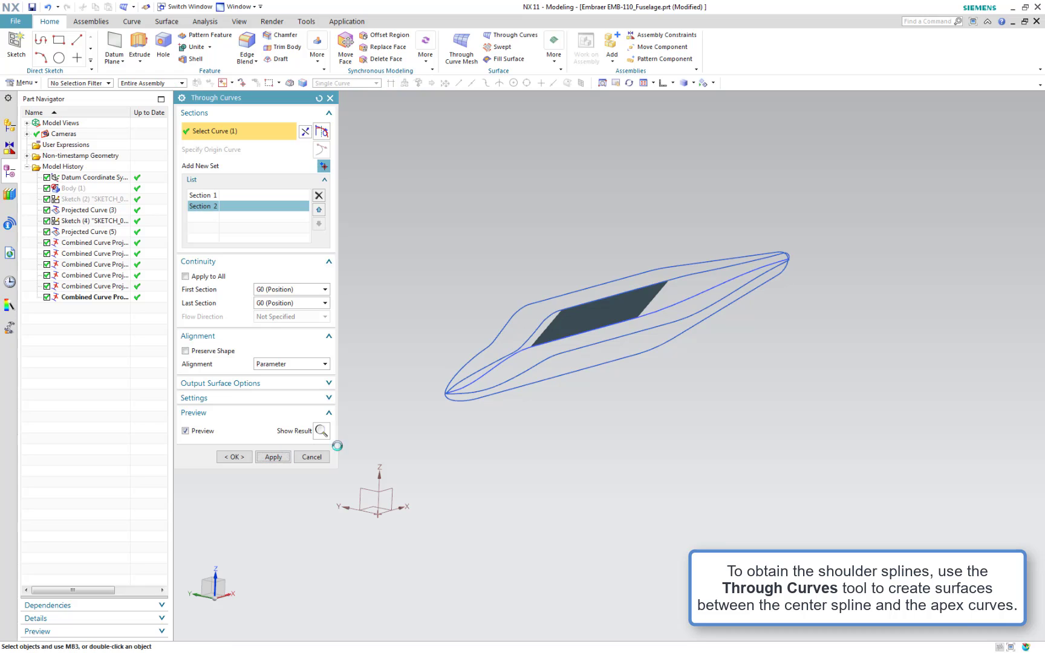
- Create a Through Curves surface between the aft center spline and the matching aft apex curve
click(665, 305)
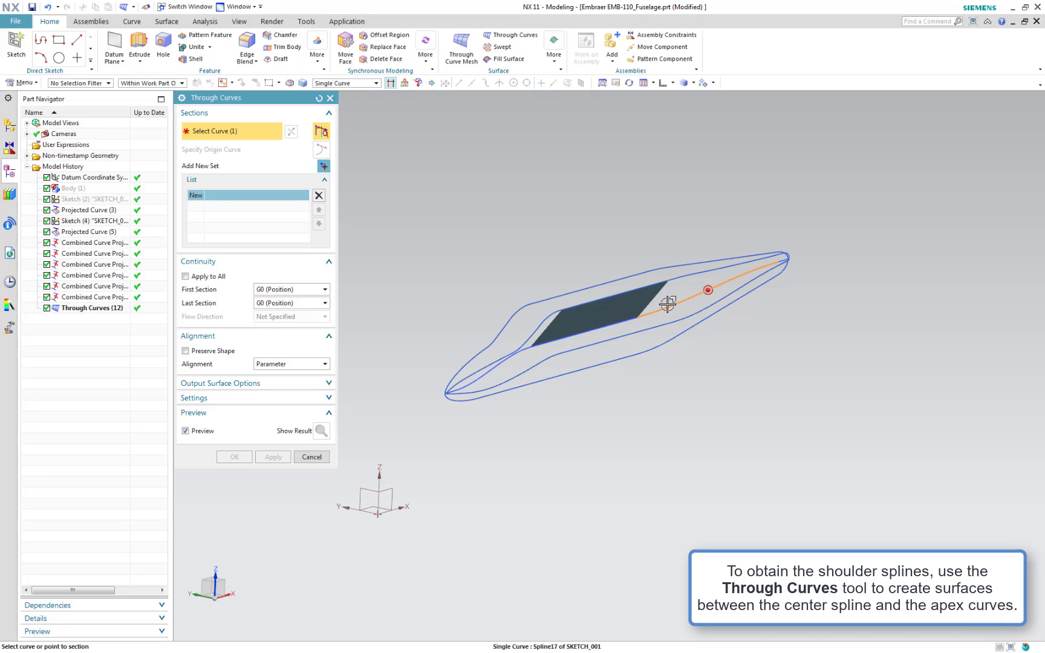
middle_click(676, 215)
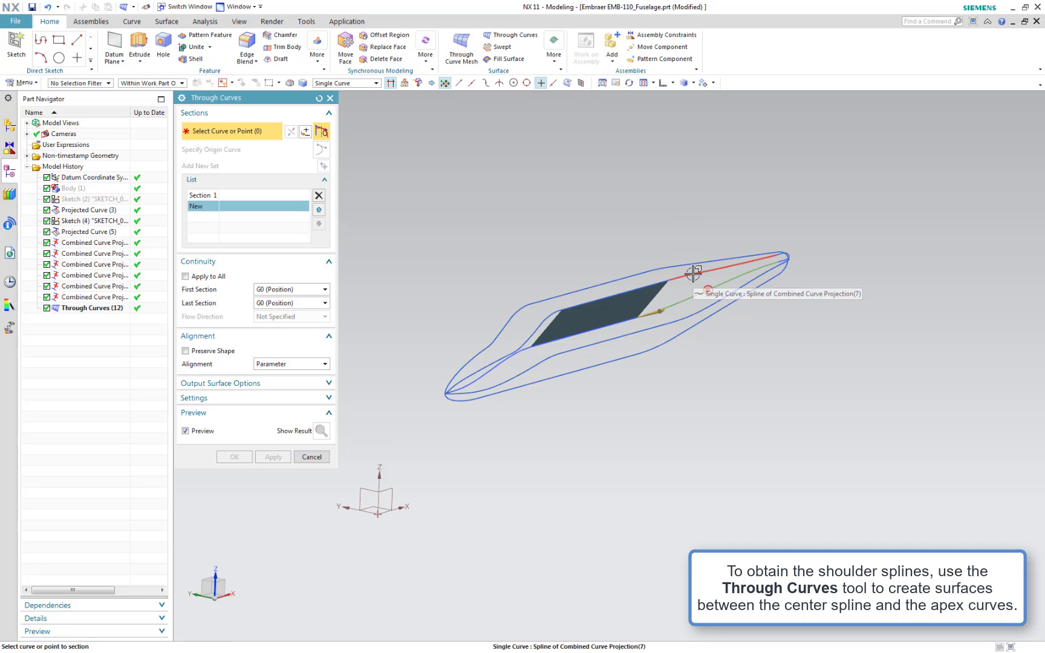
click(693, 274)
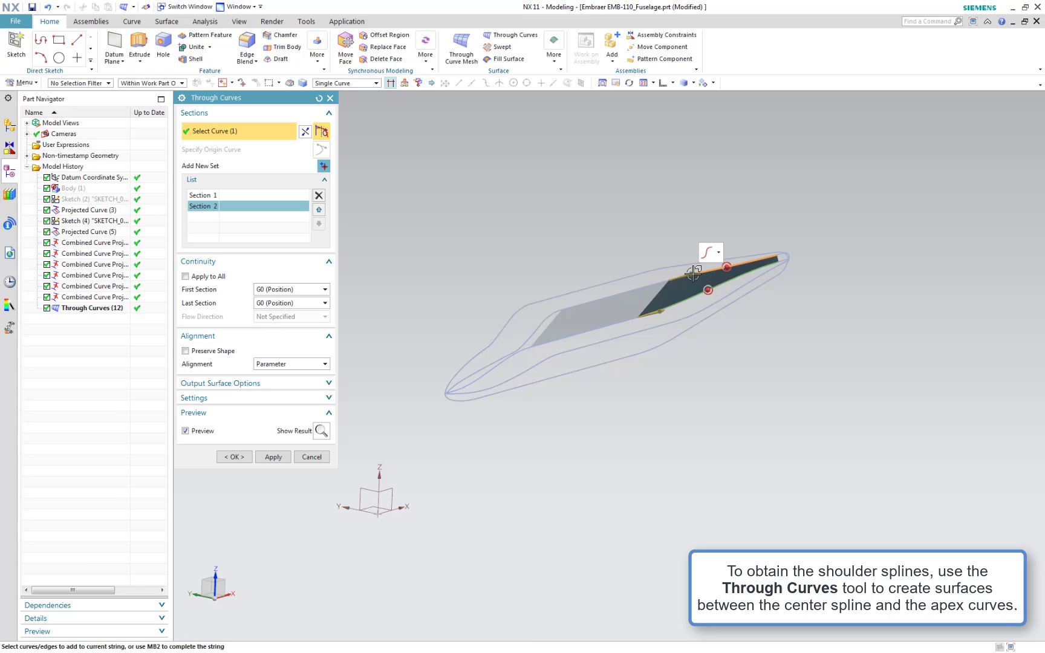
click(276, 457)
- Close the tail tip with a Through Curves surface from the short center line to the two connected tail apex curves
scroll(791, 245, up, 5)
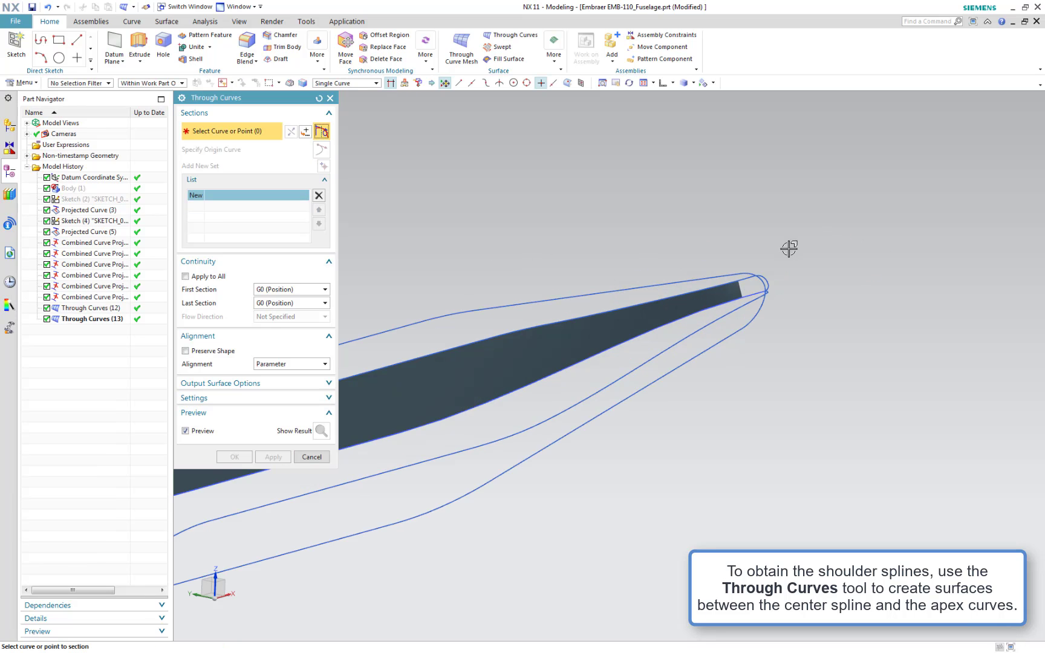
click(716, 327)
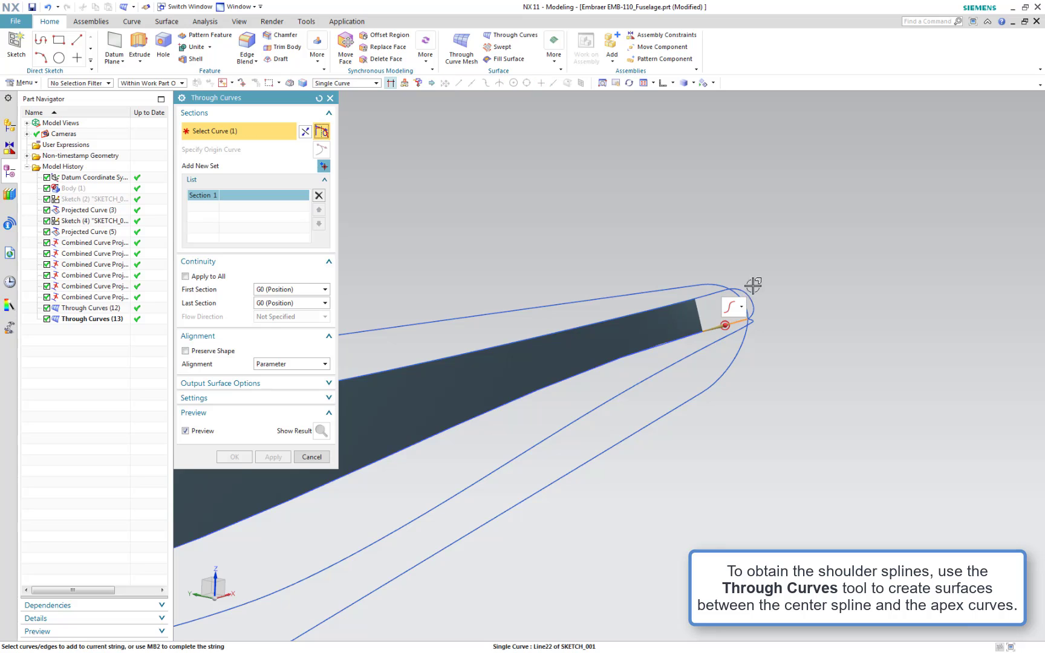
middle_click(757, 276)
click(718, 285)
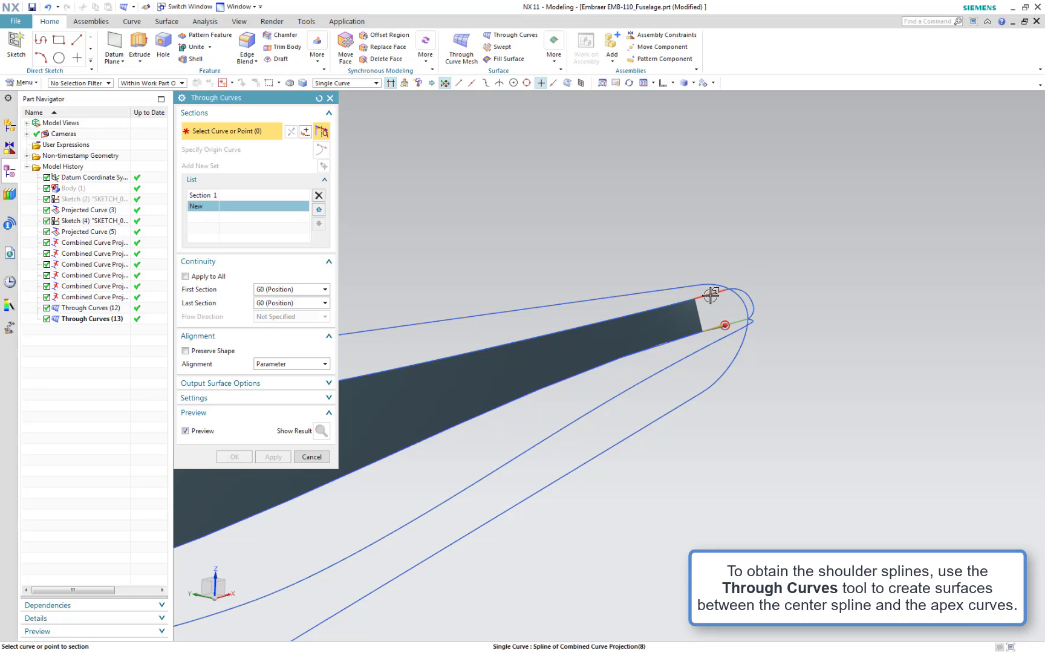
click(752, 293)
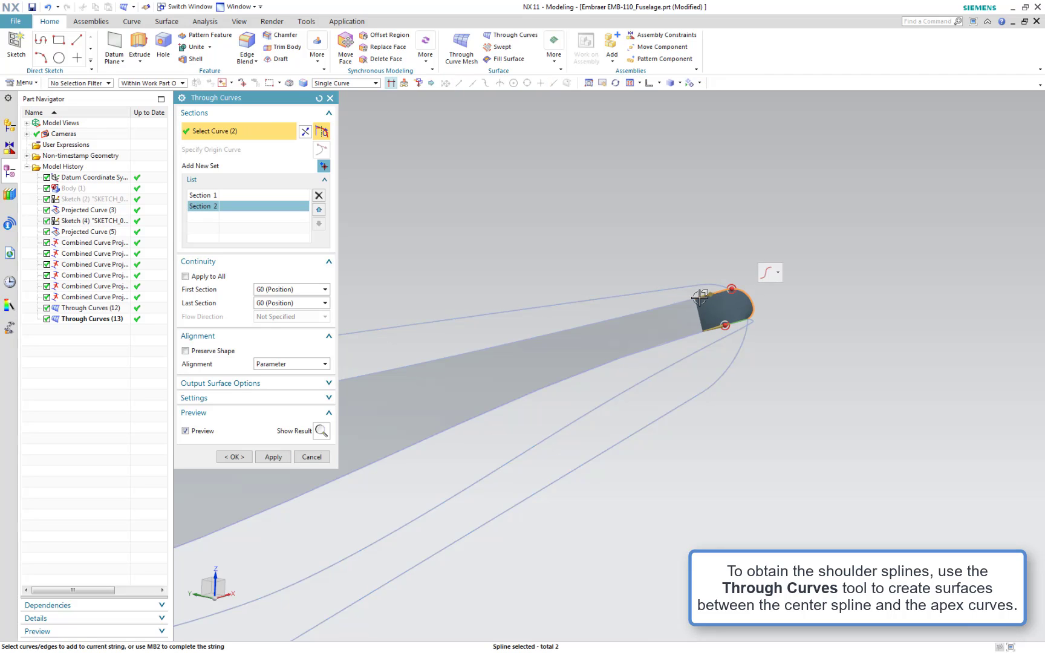
click(273, 457)
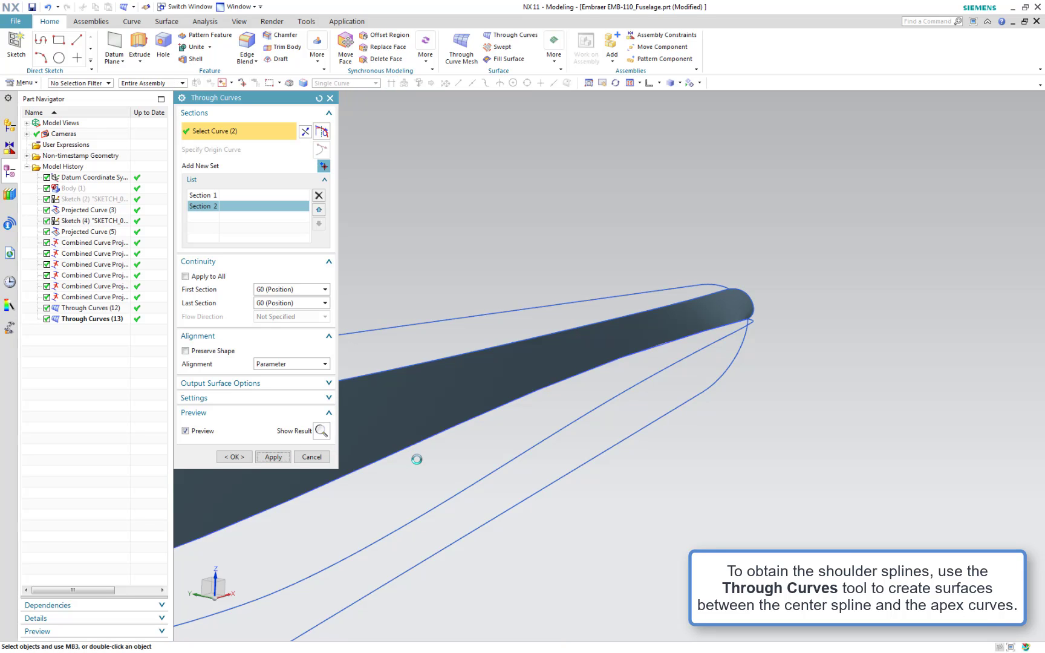
- Create a Through Curves surface between the forward center spline and the forward apex curve
scroll(412, 478, down, 3)
shift+middle_drag(431, 506, 801, 279)
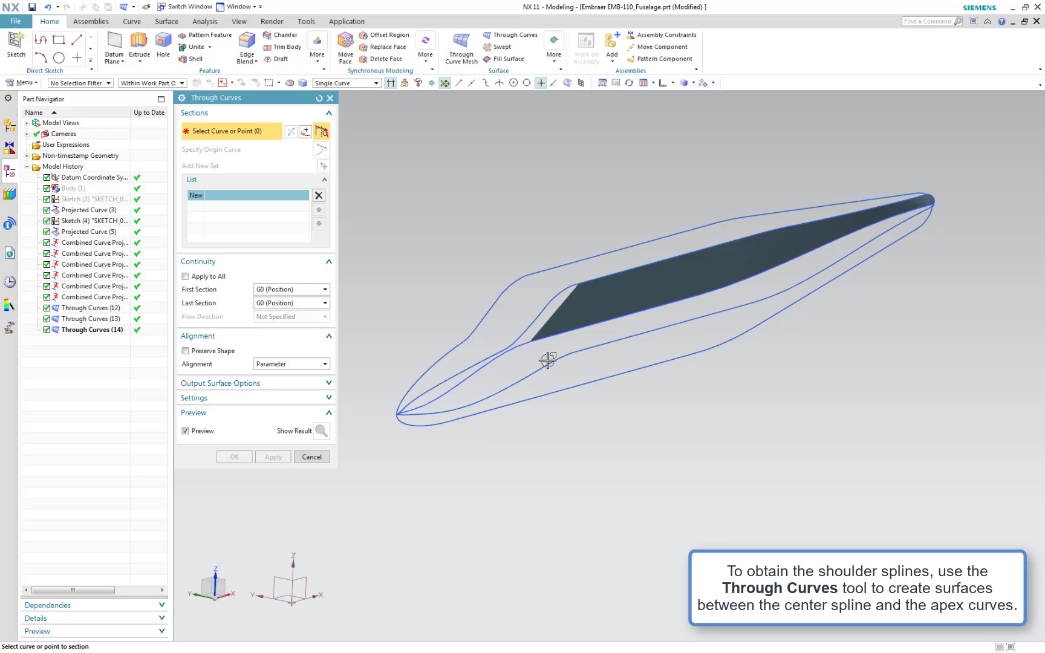
click(493, 363)
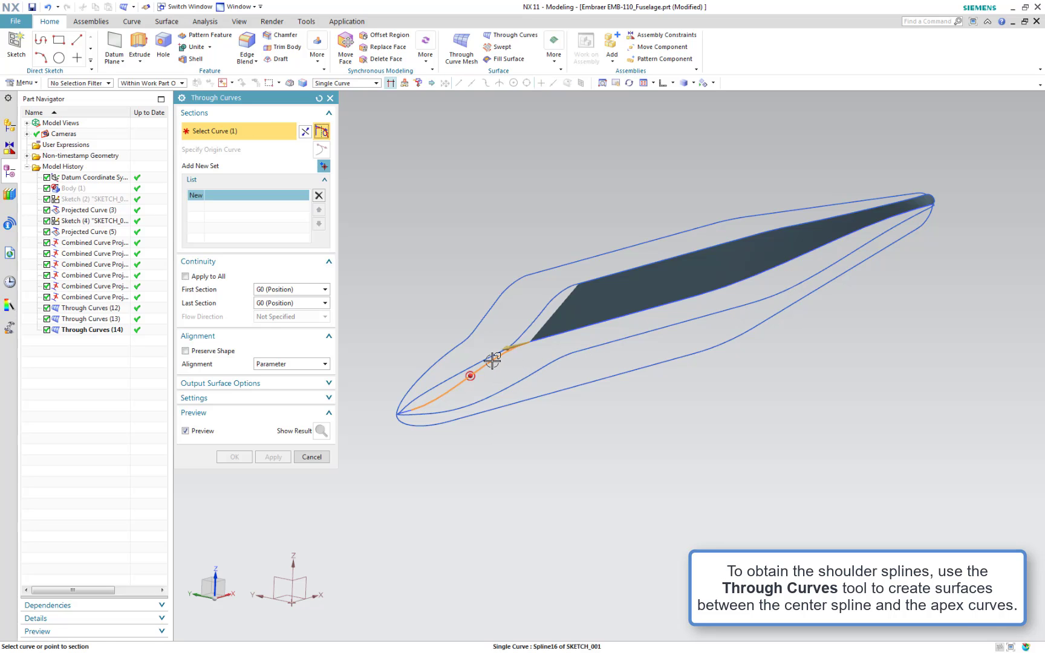
middle_click(514, 300)
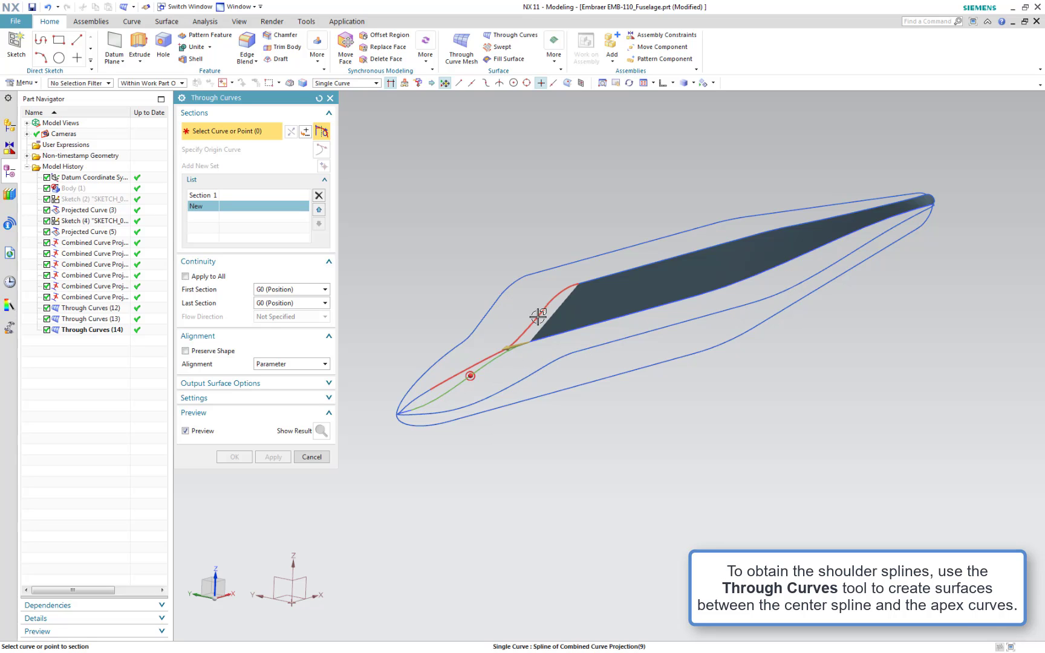
click(537, 316)
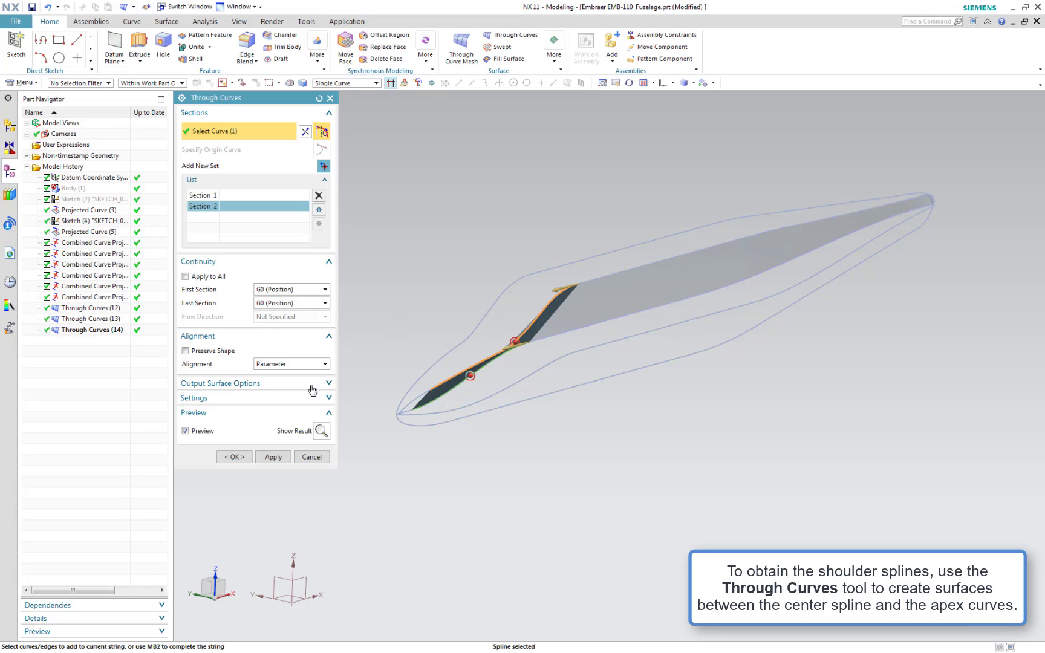
click(271, 456)
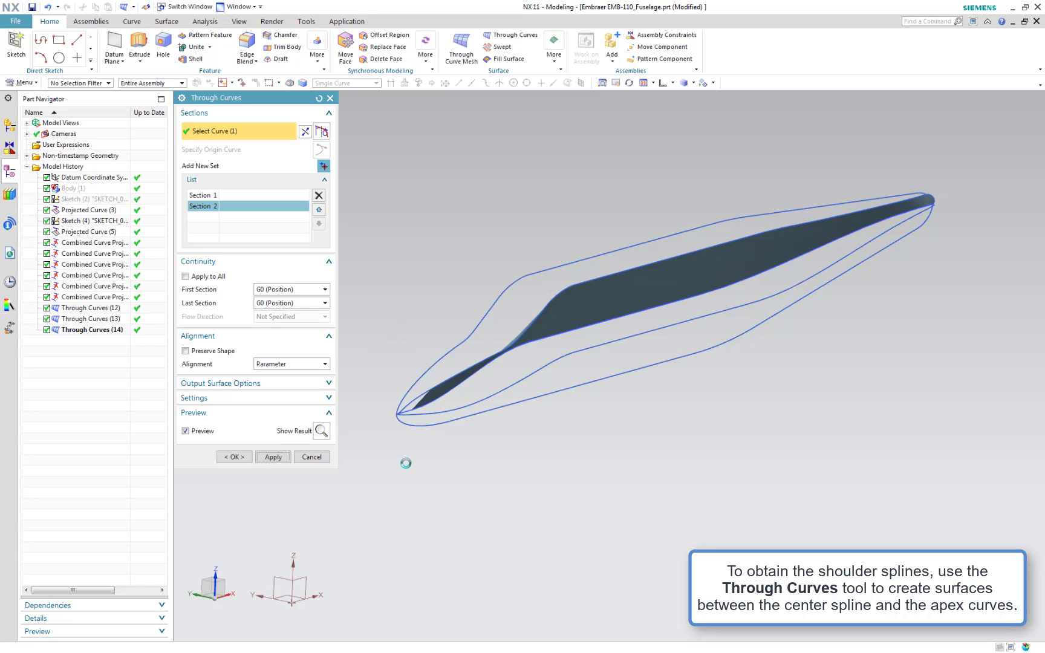
- Create a Through Curves surface at the nose tip from the short center line to the two small apex curves, and finish the command
scroll(404, 447, up, 4)
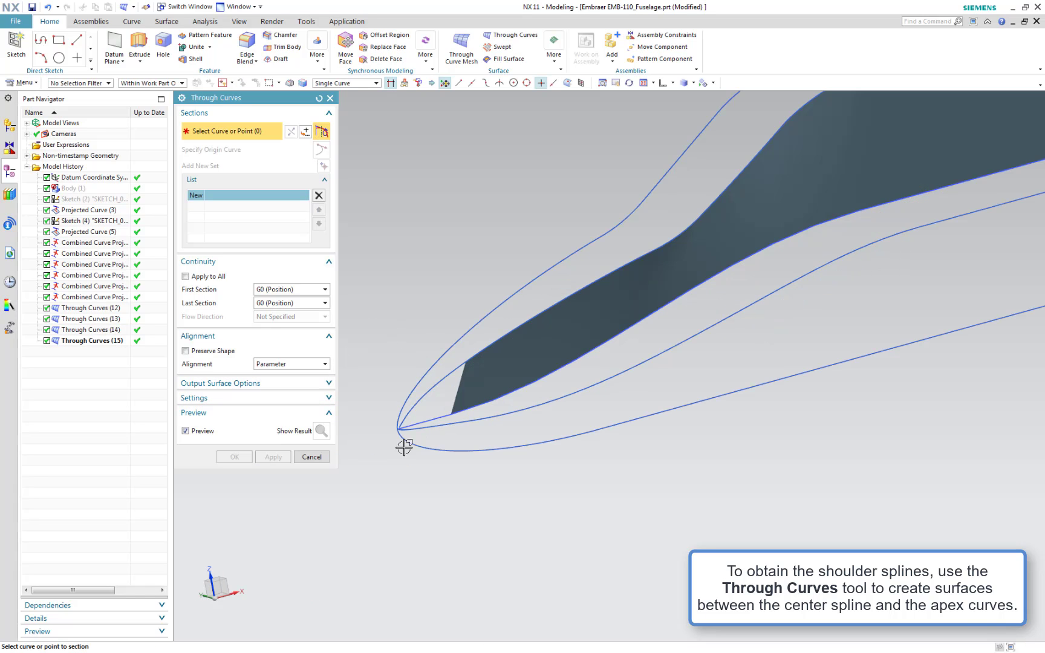
click(435, 419)
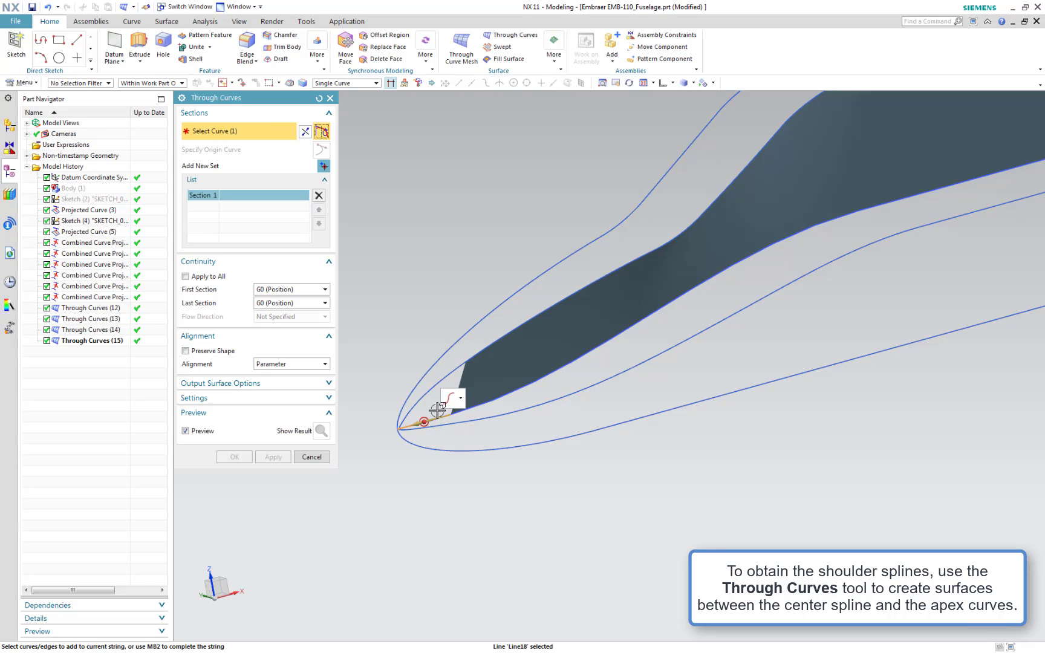
middle_click(447, 372)
scroll(453, 363, up, 3)
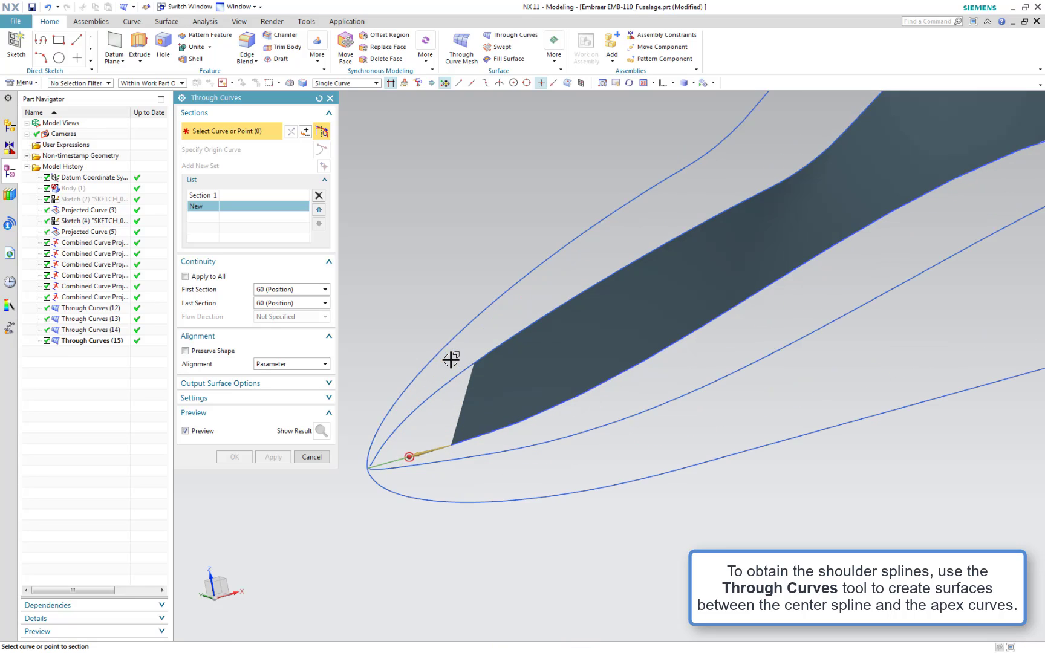
click(485, 366)
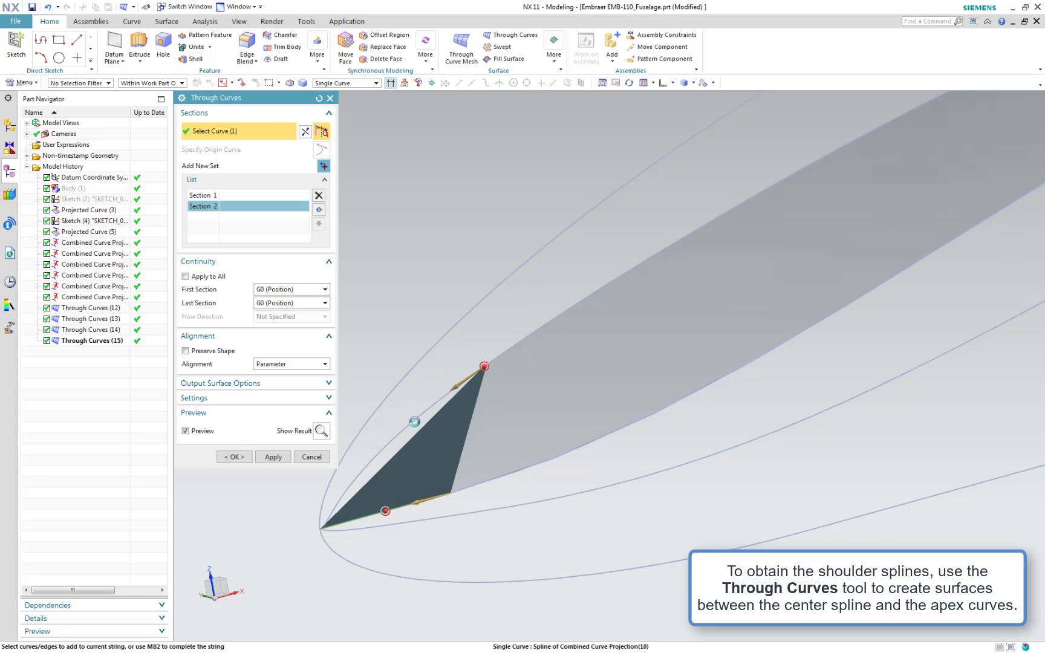
click(415, 421)
click(273, 457)
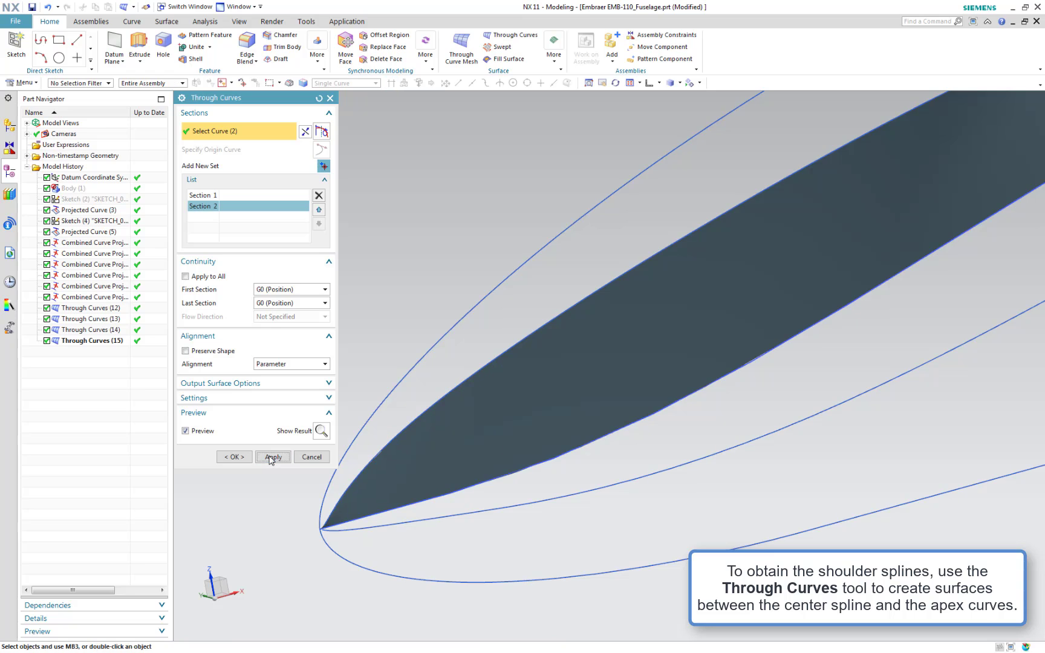
click(308, 456)
- Show the hidden fuselage body together with the Through Curves surfaces
scroll(435, 455, down, 4)
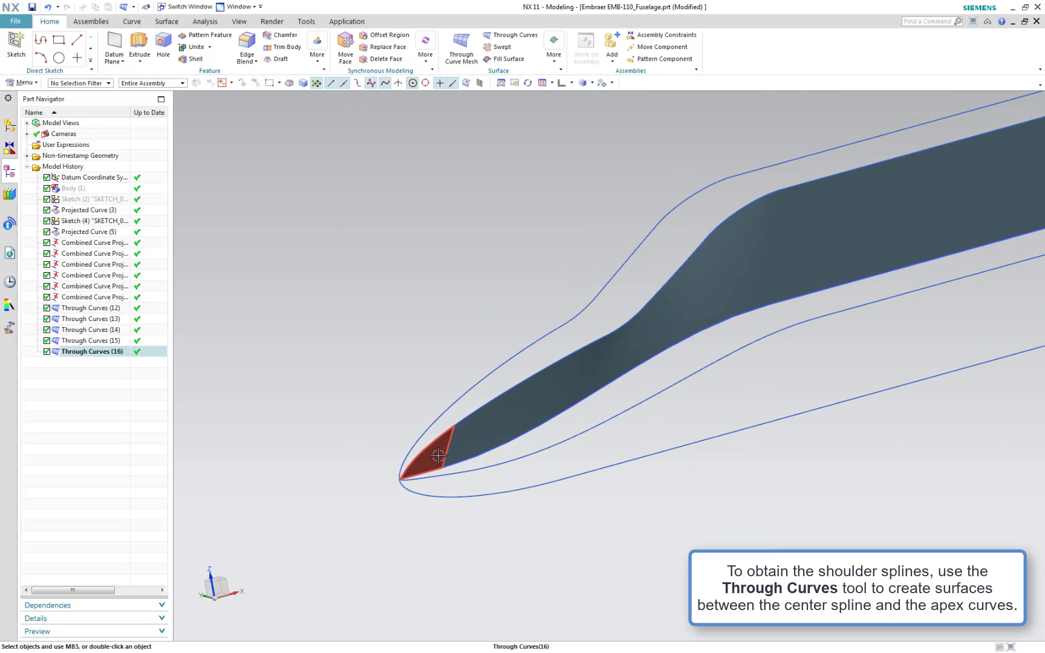
scroll(435, 457, down, 3)
middle_drag(431, 459, 633, 477)
right_click(633, 477)
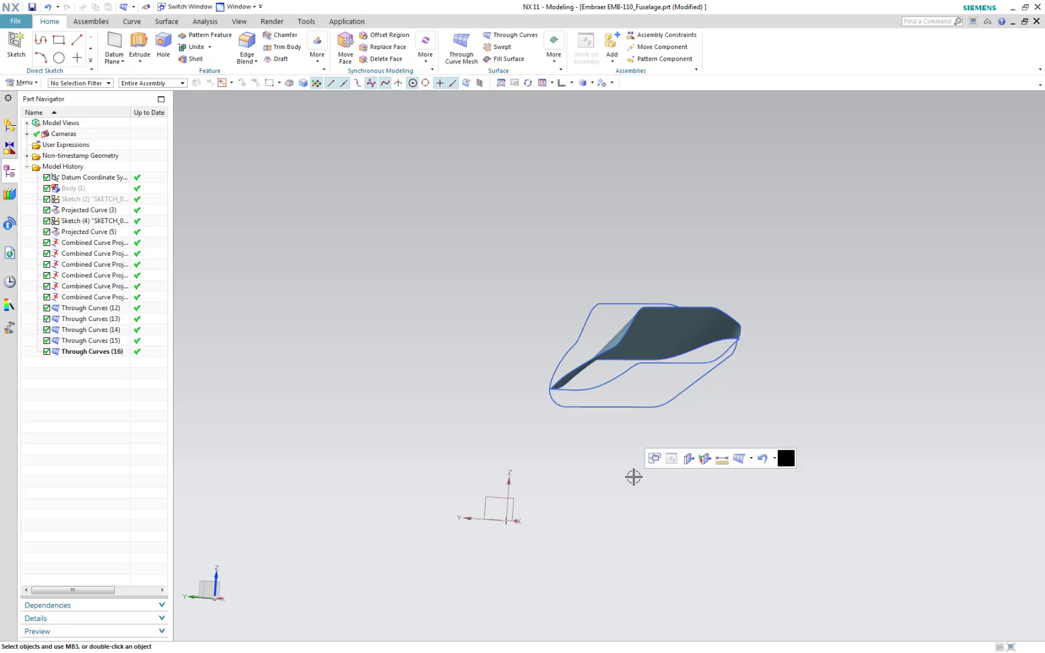
key(ctrl+alt+f)
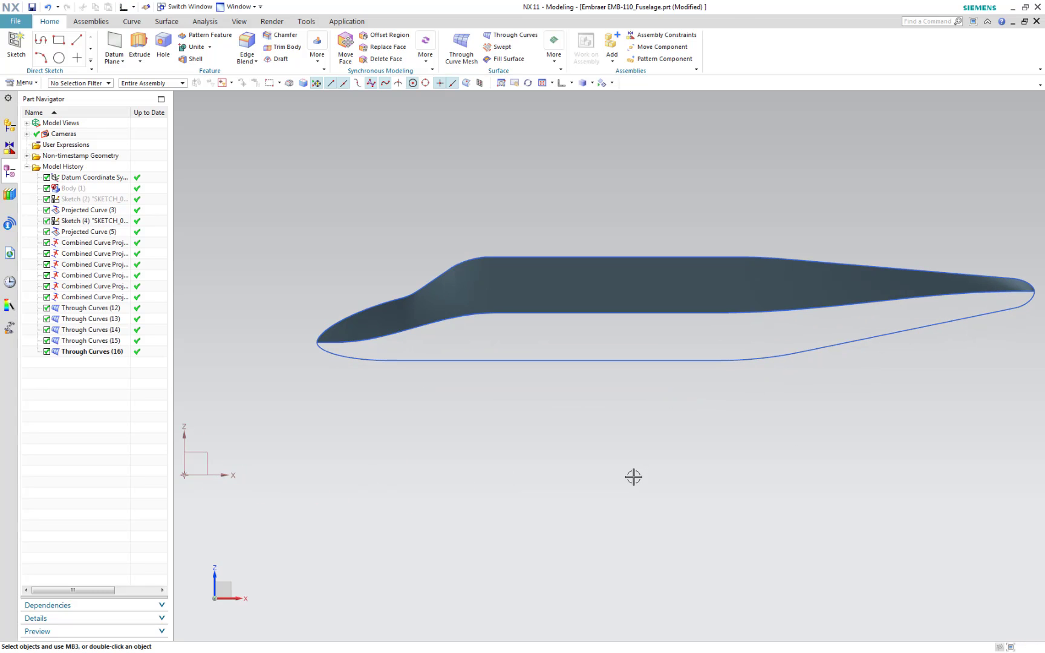
click(611, 84)
click(626, 141)
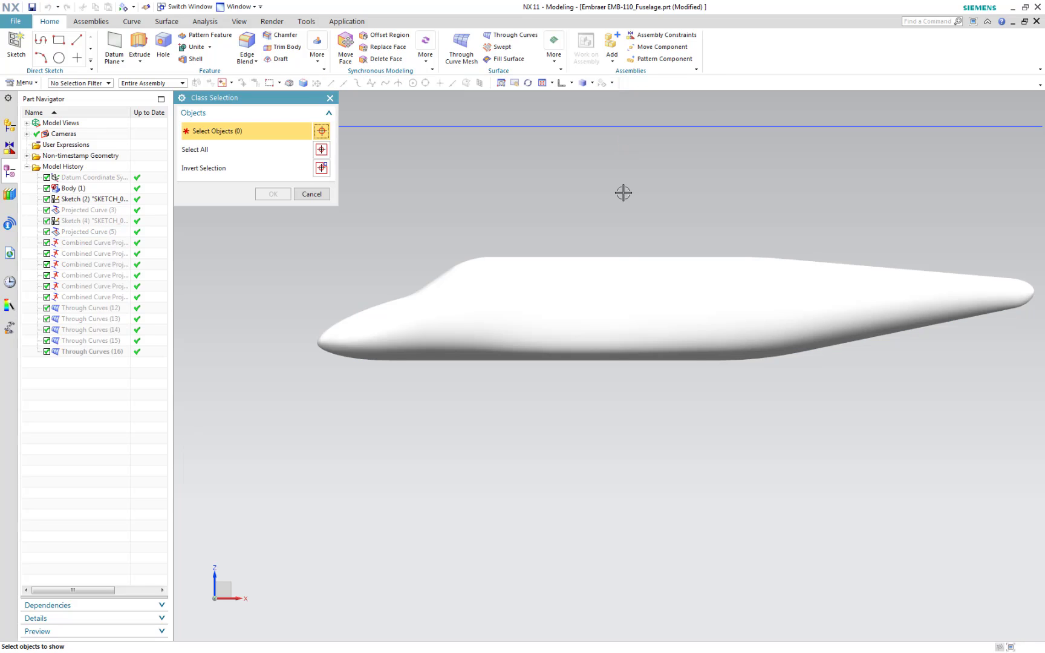
click(622, 283)
click(290, 194)
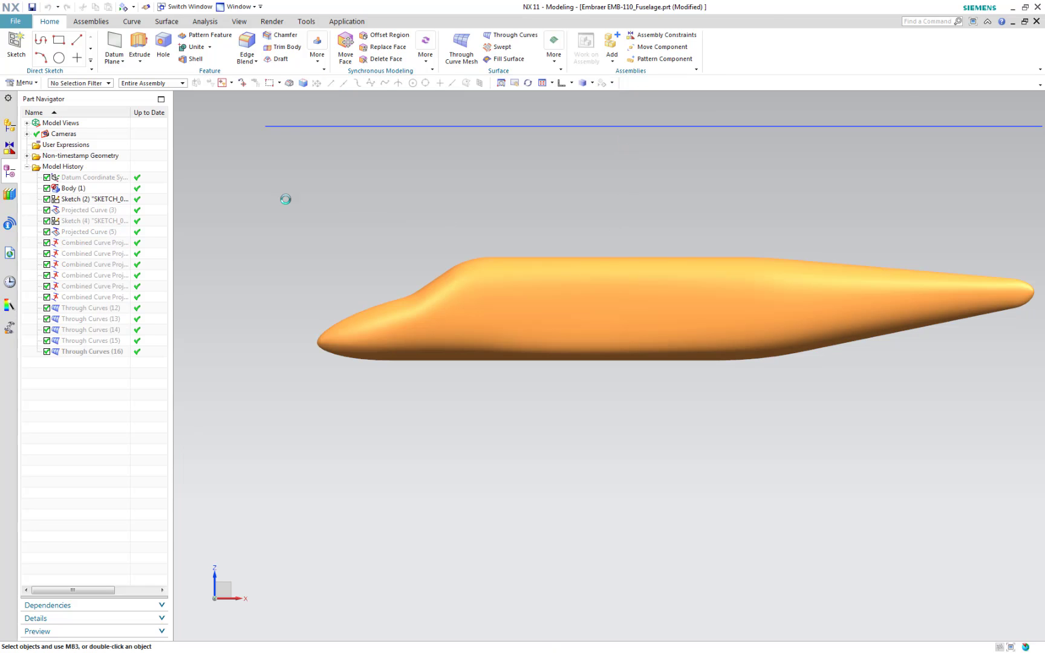
middle_drag(416, 346, 613, 482)
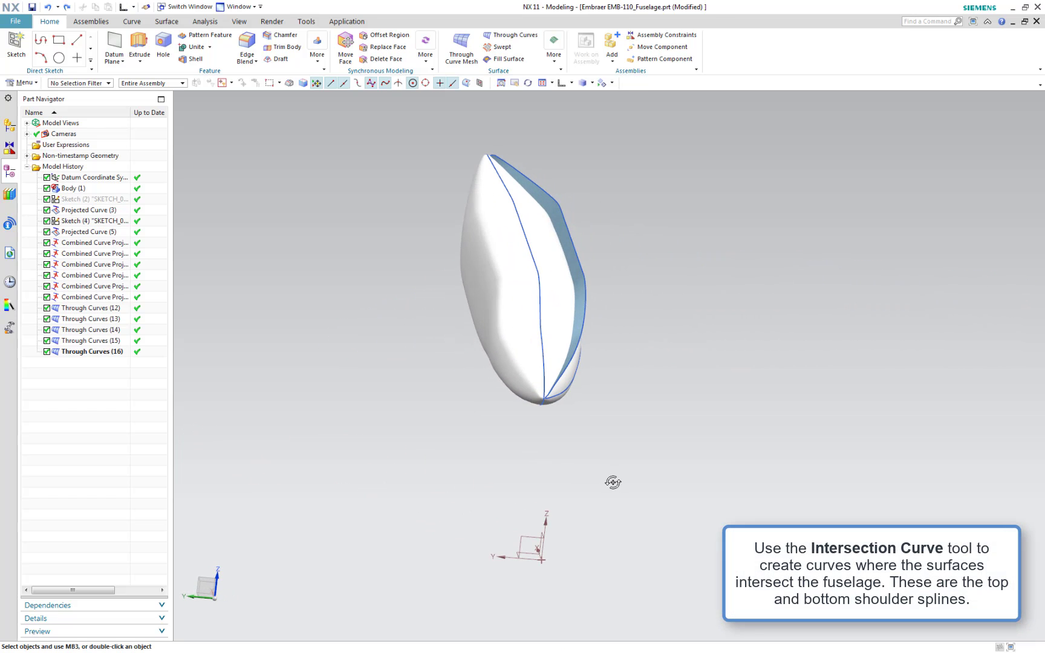
scroll(574, 450, up, 2)
shift+middle_drag(574, 450, 656, 541)
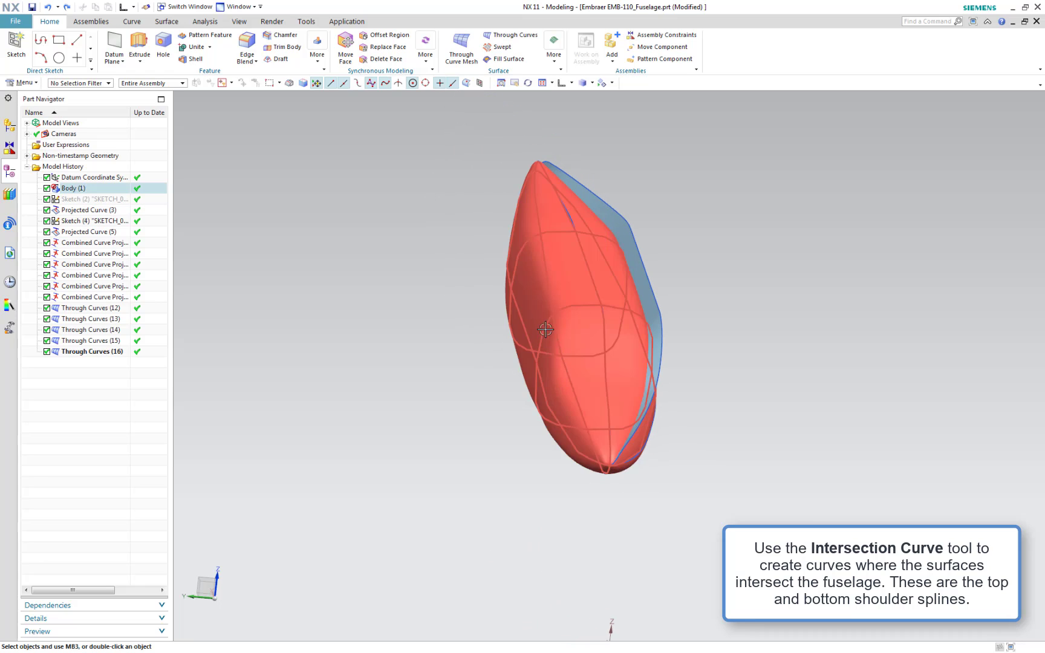
- Start an Intersection Curve with the five Through Curves surface faces, from tail tip to nose tip, as the first face set
click(134, 23)
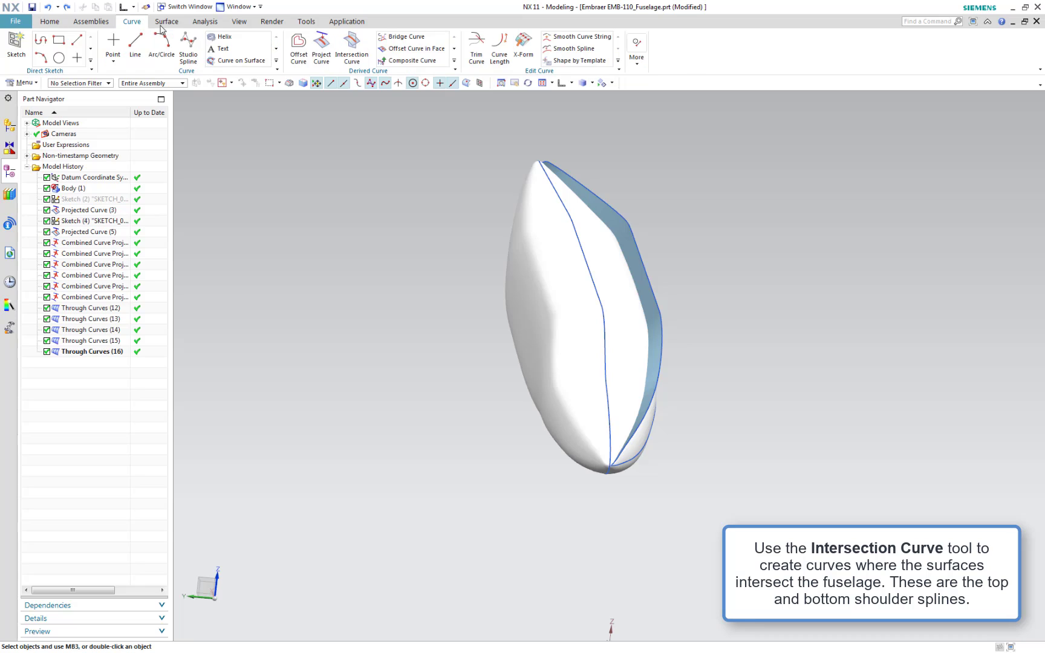
click(351, 50)
click(548, 159)
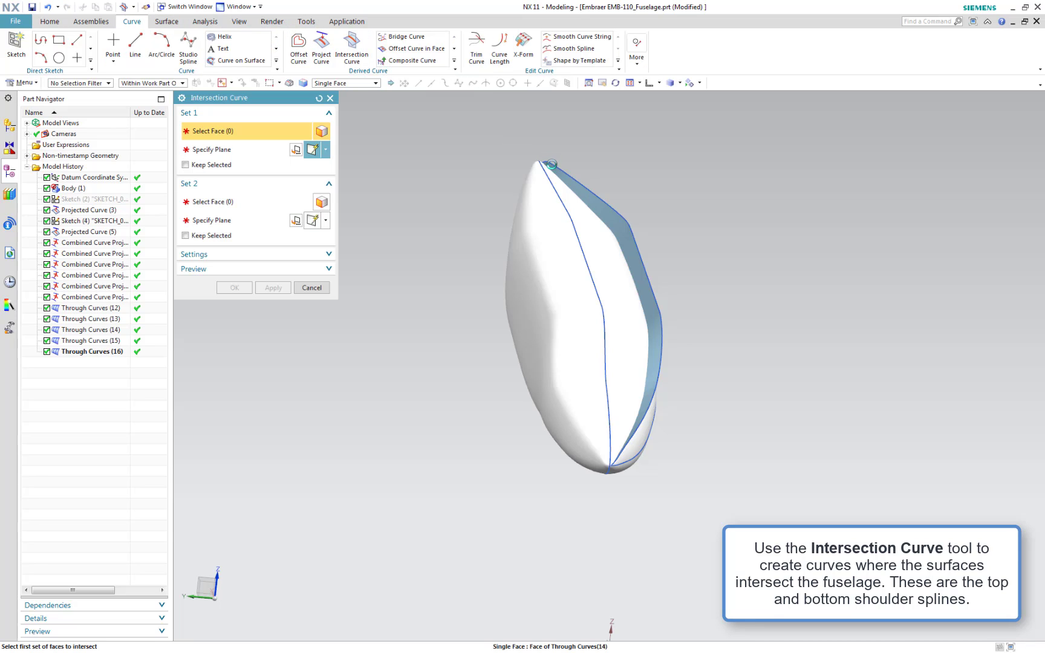
click(602, 224)
click(637, 266)
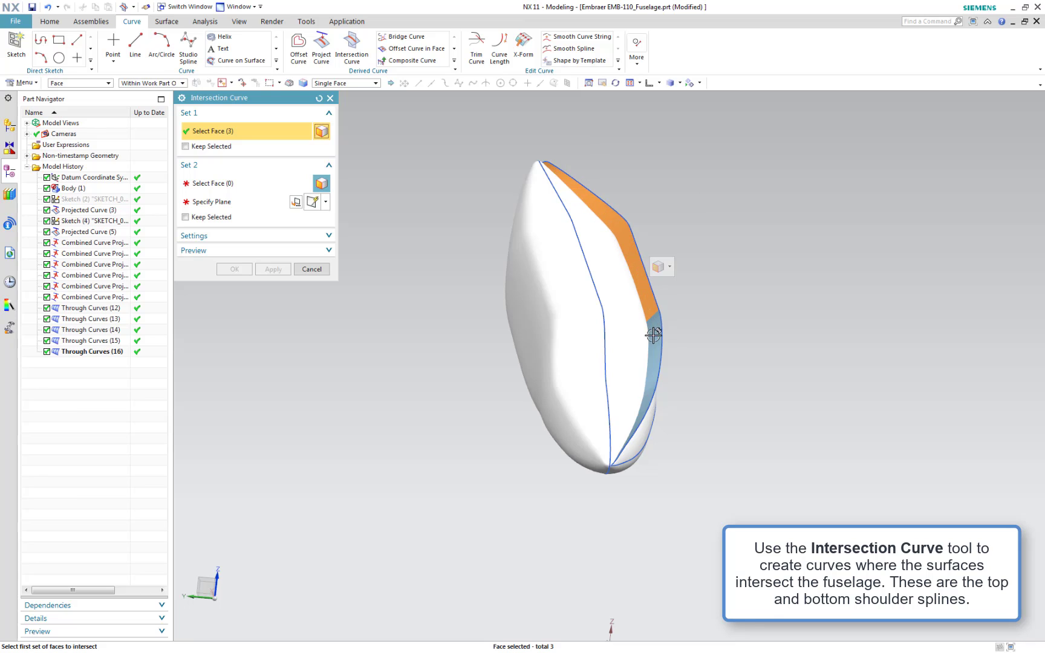
click(616, 450)
scroll(620, 447, up, 4)
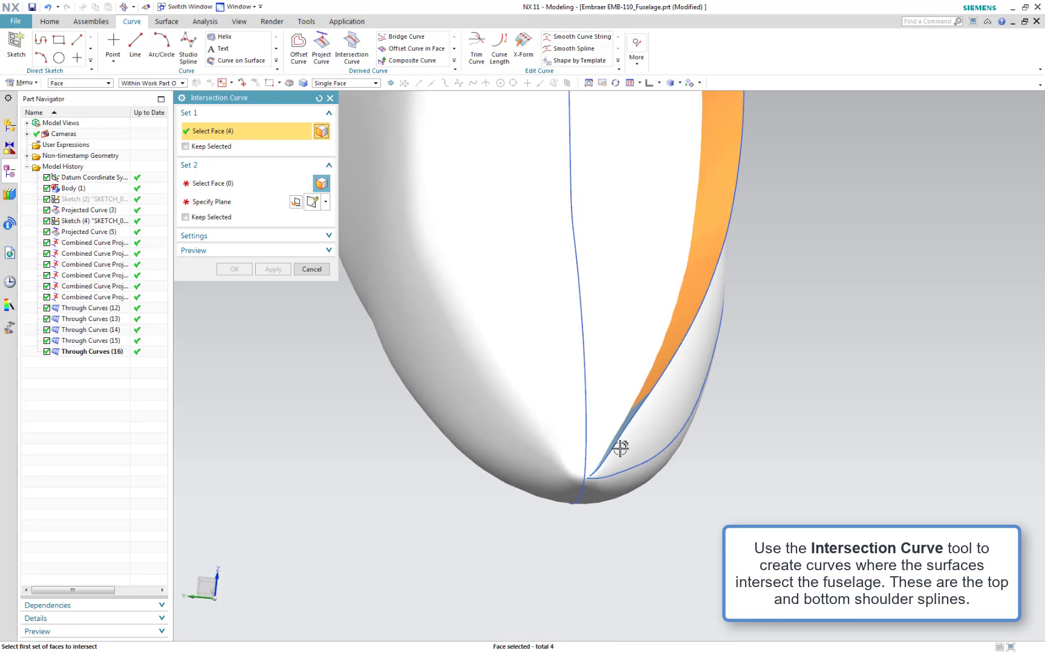
click(625, 418)
- Select the three upper side faces of the fuselage body as the second set, create the intersection curve, and leave the command
click(248, 184)
scroll(344, 250, down, 4)
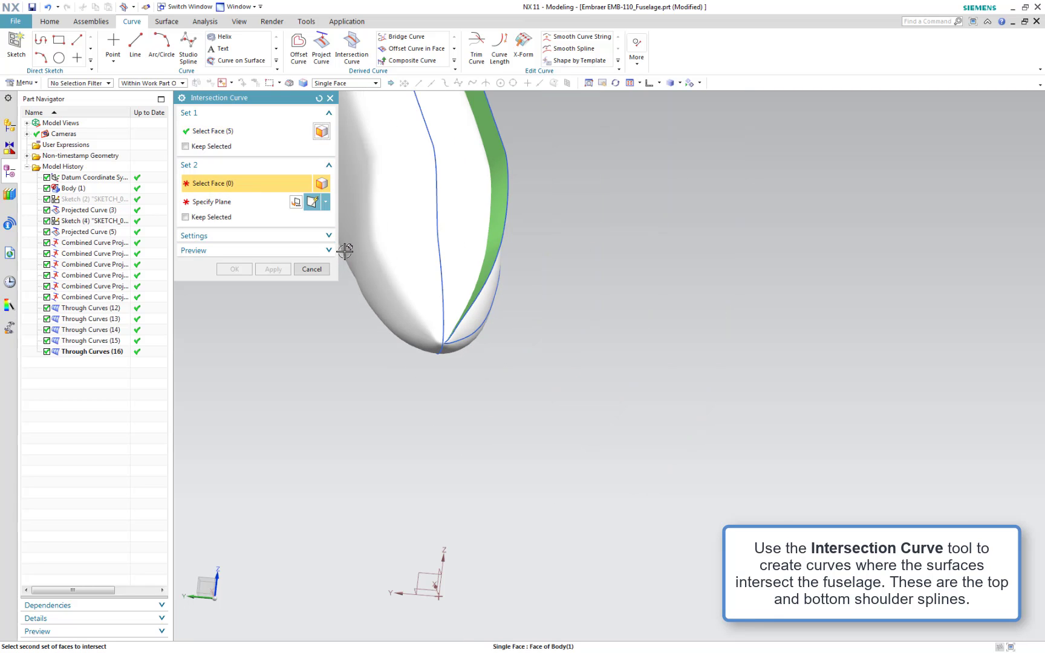
click(448, 241)
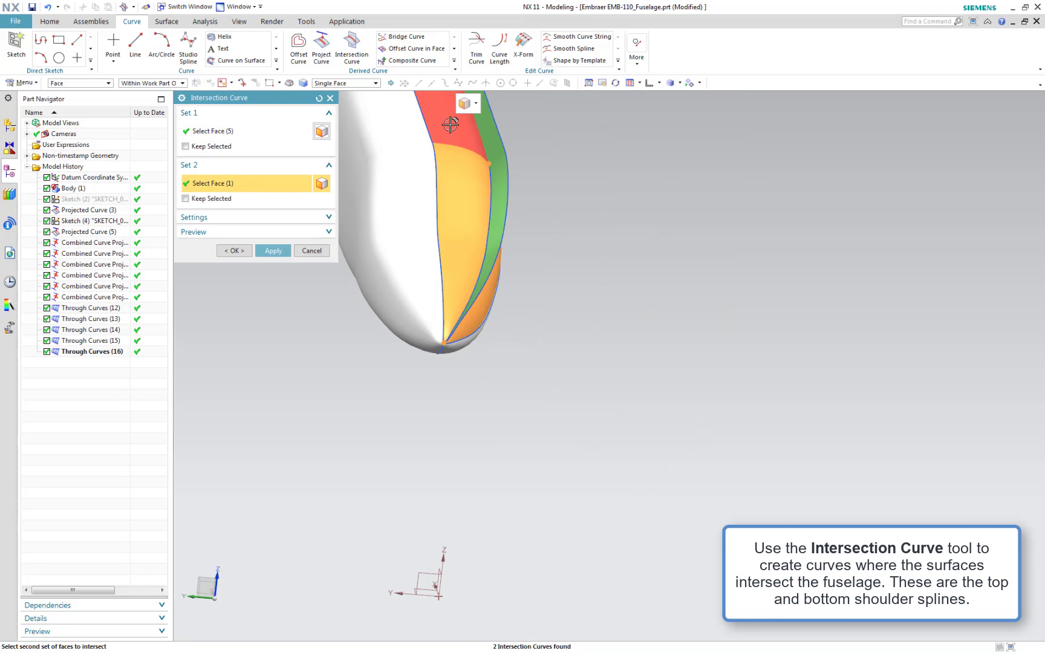
click(450, 124)
shift+middle_drag(604, 344, 693, 489)
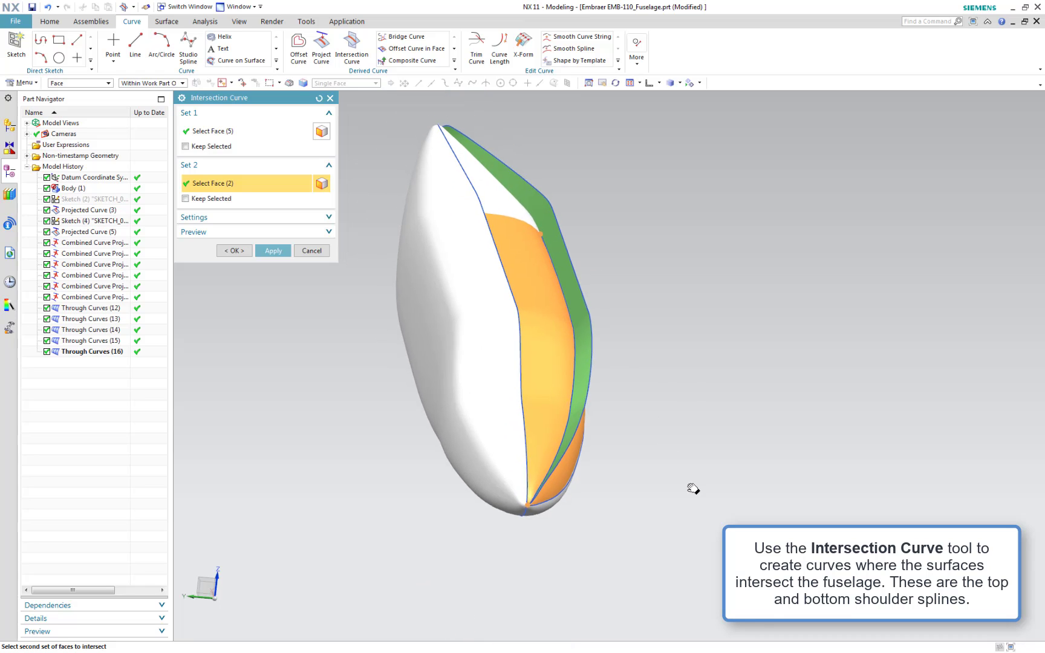
click(530, 244)
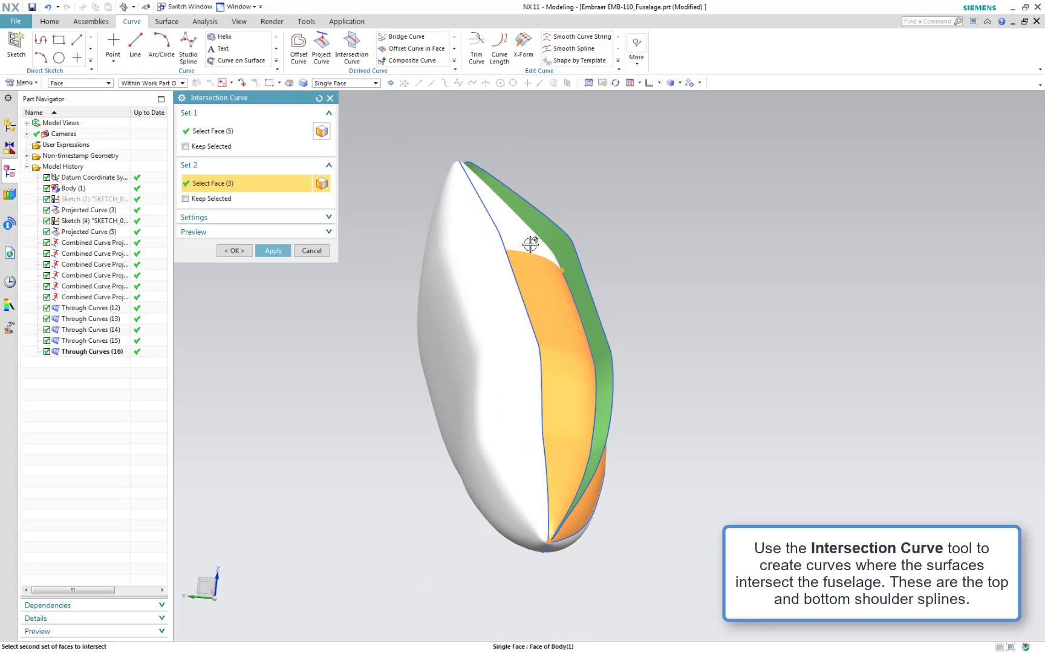
click(276, 252)
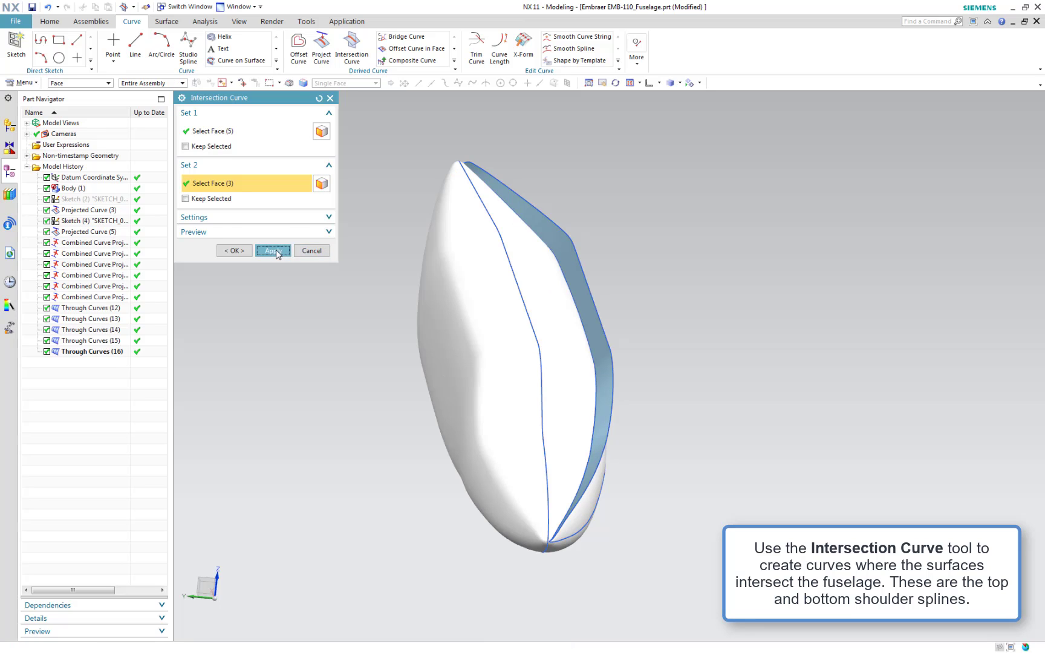
click(321, 251)
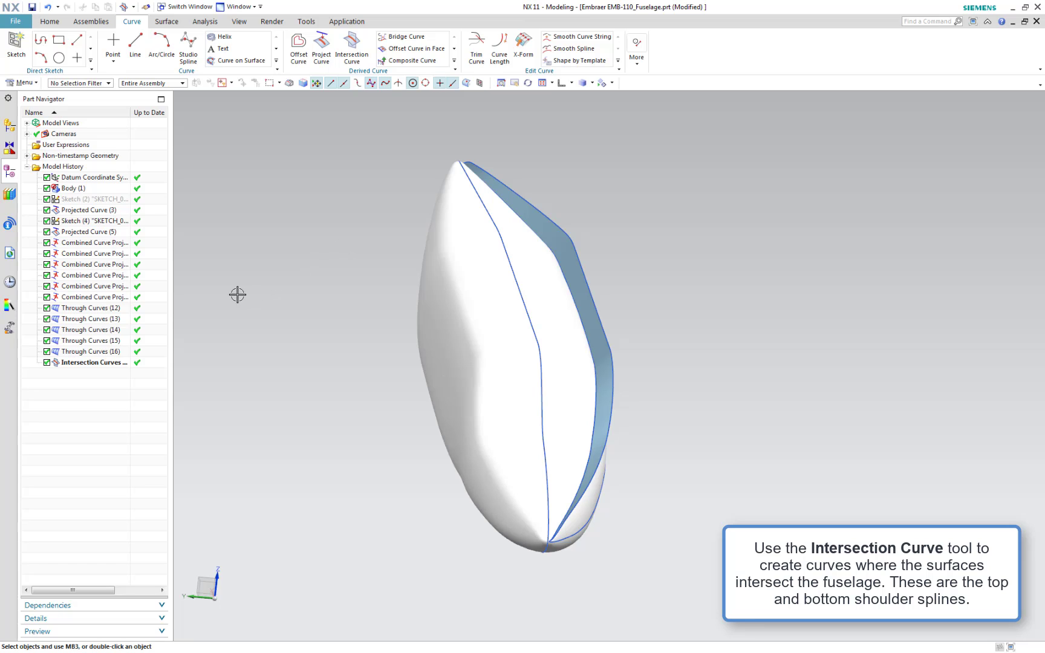
- Hide the six combined projection curves and the five Through Curves surfaces, features 12 to 16
click(91, 242)
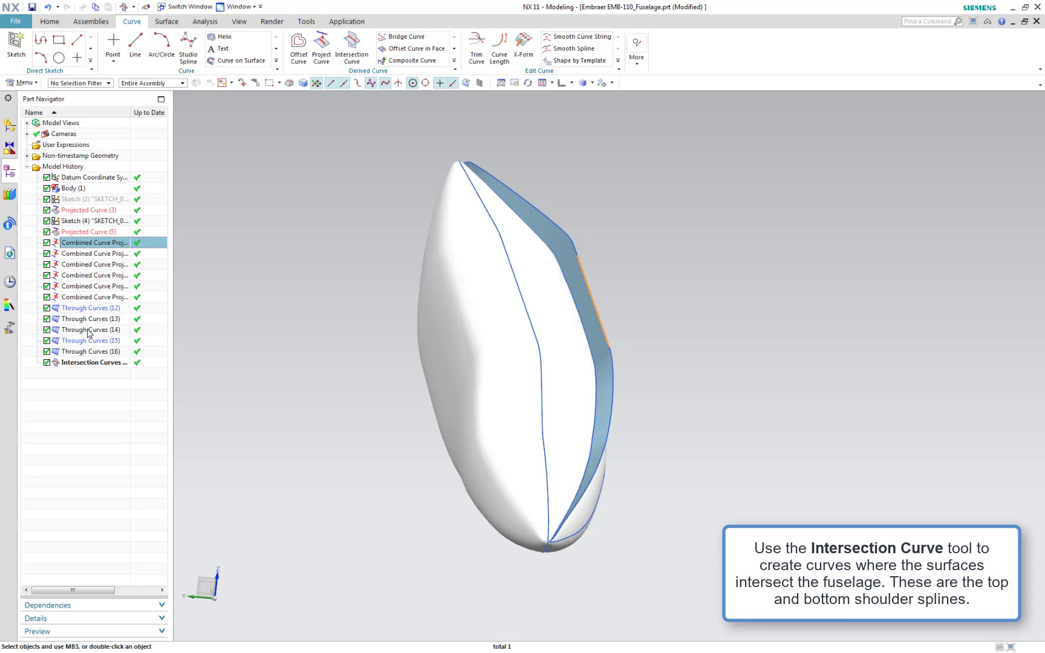
shift+click(94, 351)
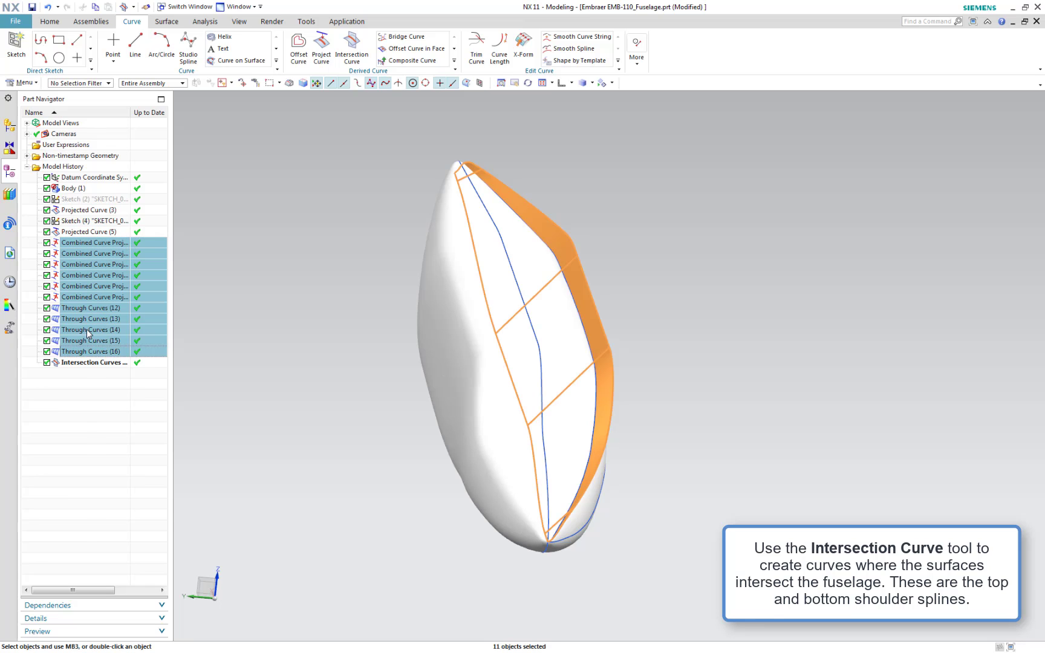
right_click(87, 332)
click(106, 337)
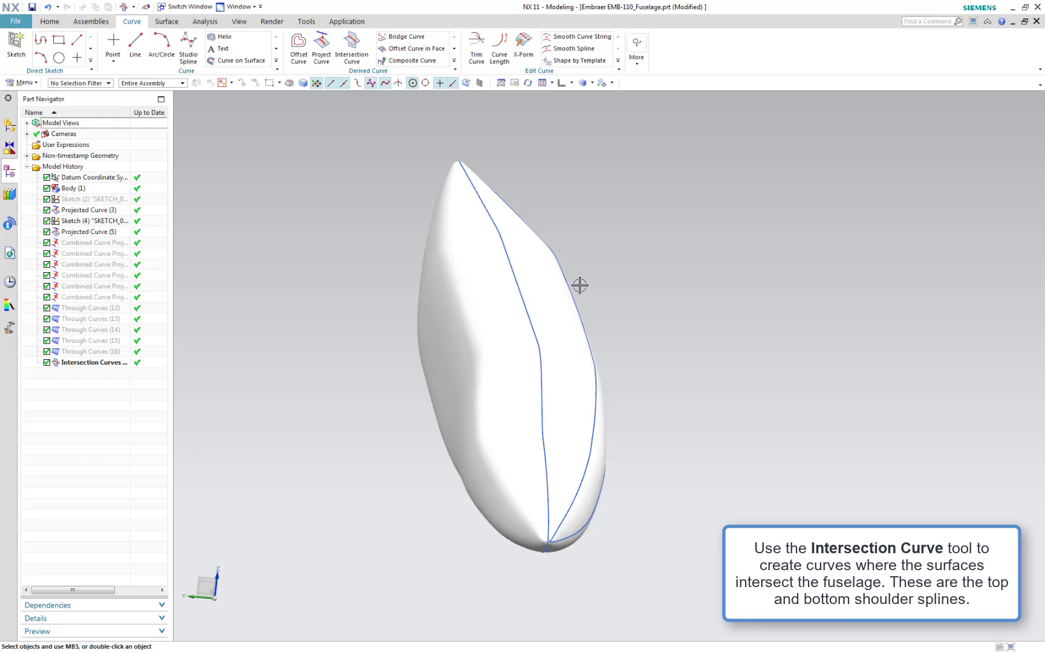
- Hide the fuselage body to expose the splines for building the bottom shoulder spline
middle_drag(780, 442, 692, 436)
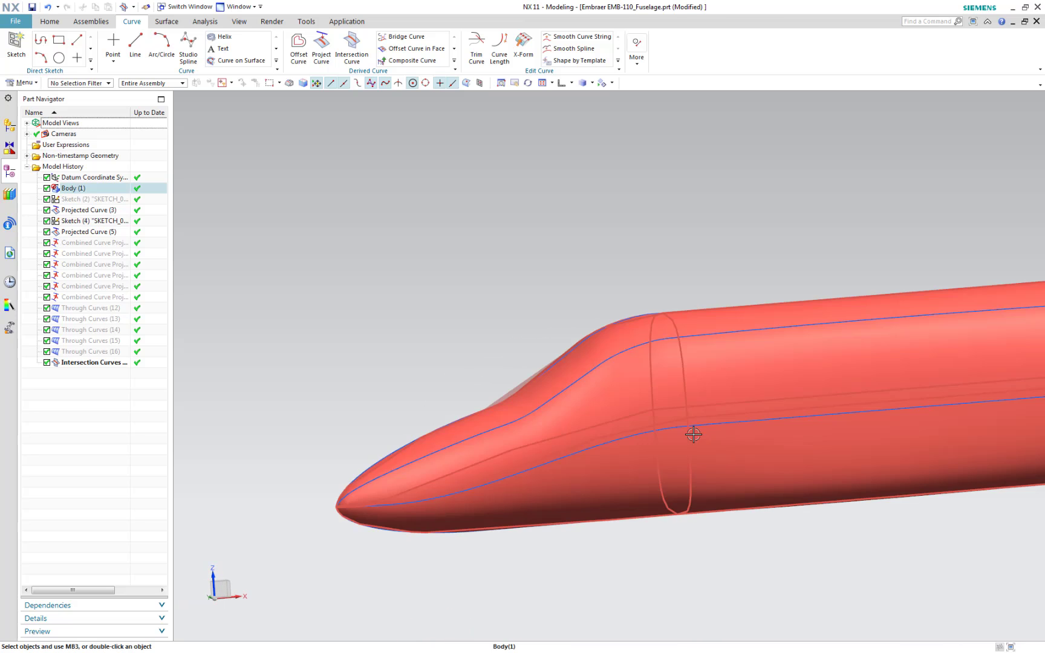
key(ctrl+alt+f)
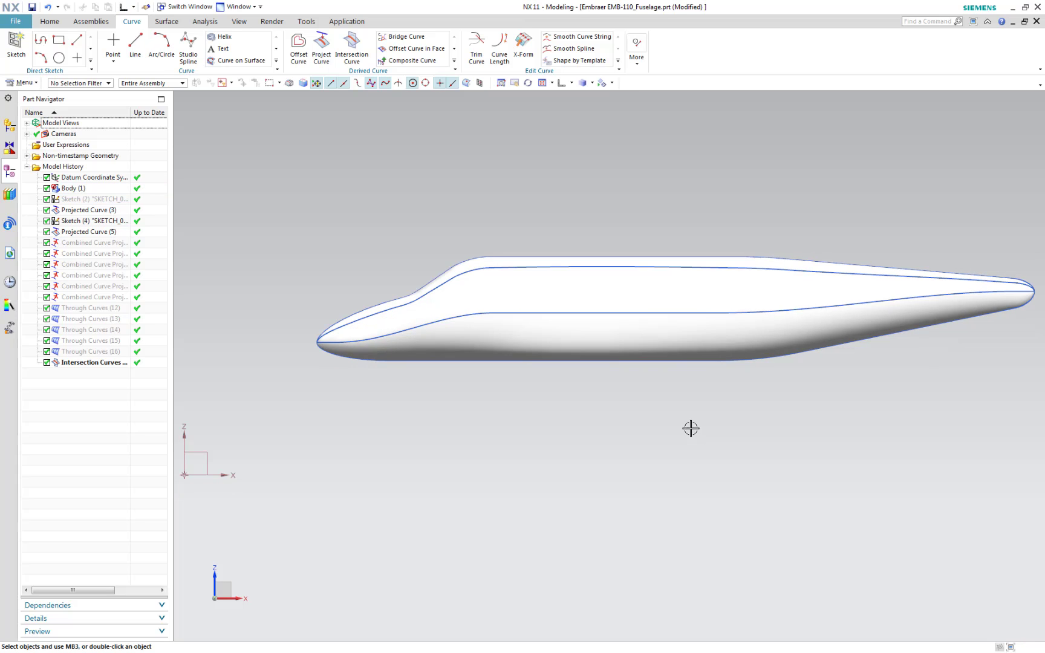
click(658, 331)
right_click(658, 331)
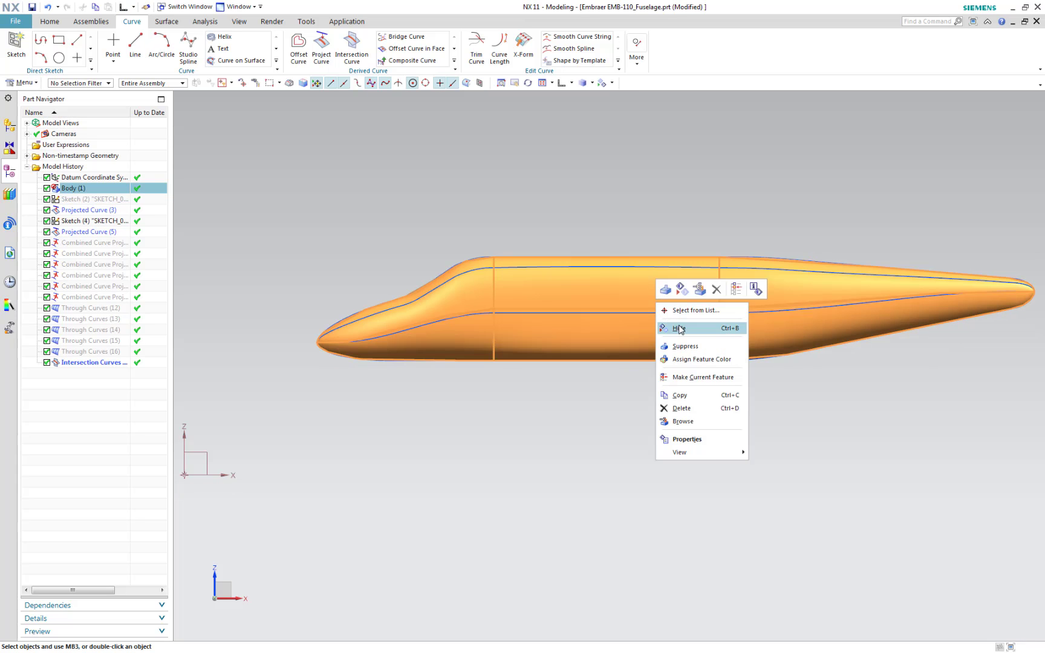
click(674, 391)
- Build the bottom shoulder spline the same way, using combined projection curves and Through Curves surfaces intersected with the fuselage body
click(454, 60)
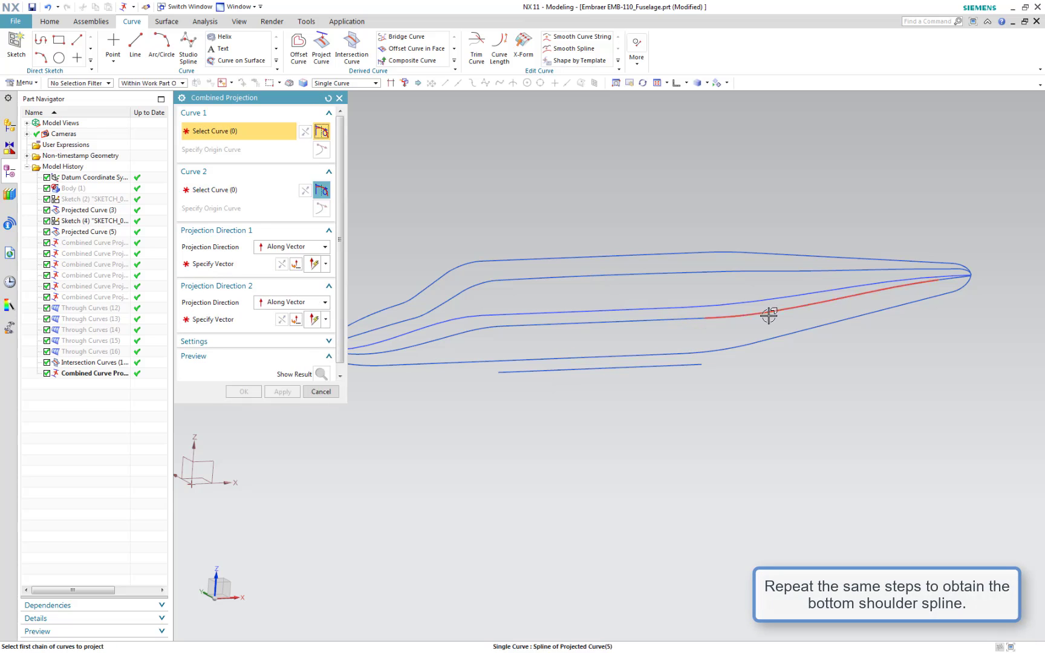
click(274, 396)
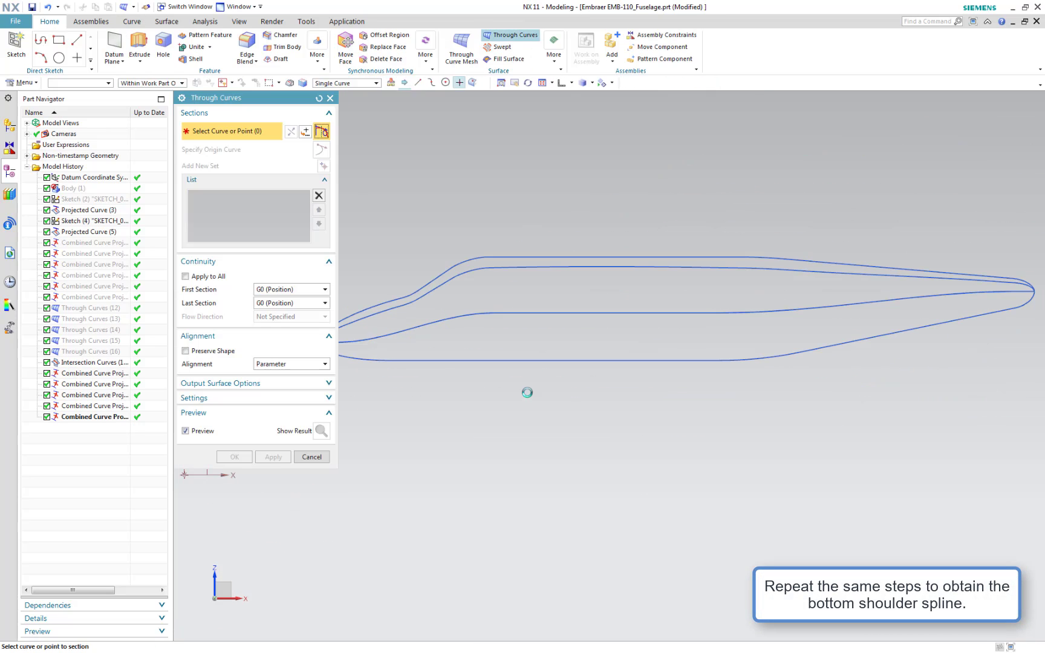
click(273, 457)
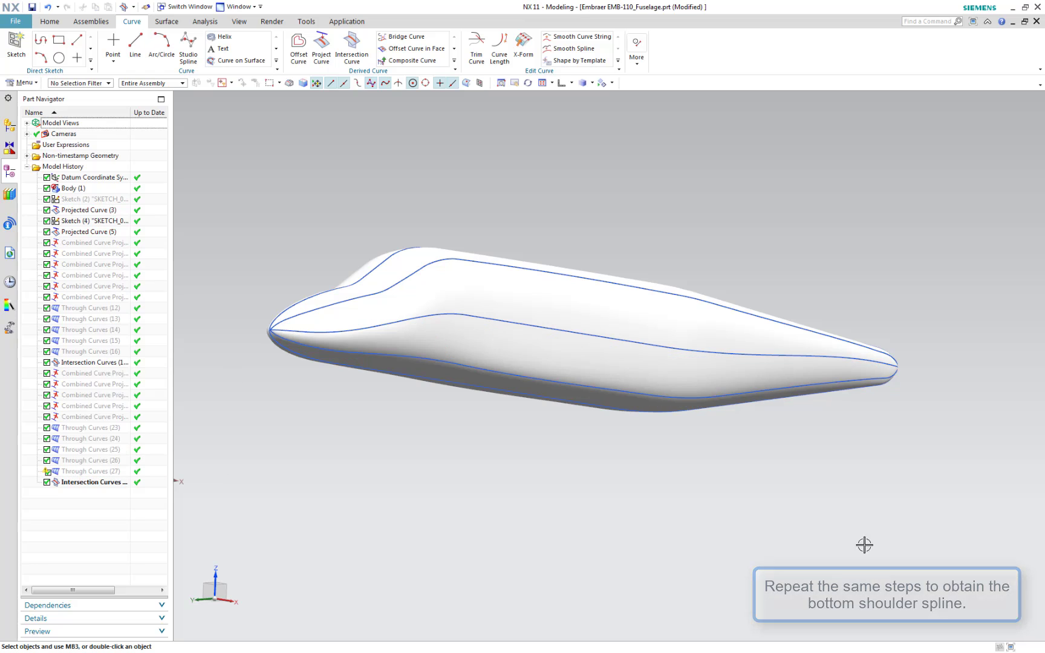
- Hide the fuselage body again, leaving only the fuselage splines displayed
middle_drag(654, 500, 688, 492)
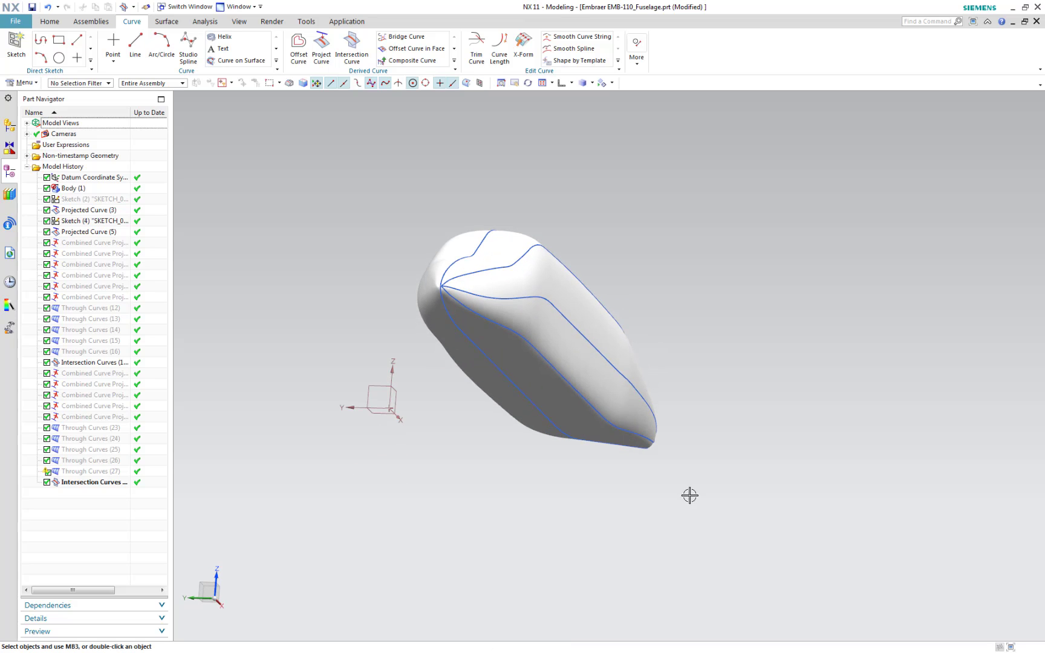
right_click(606, 388)
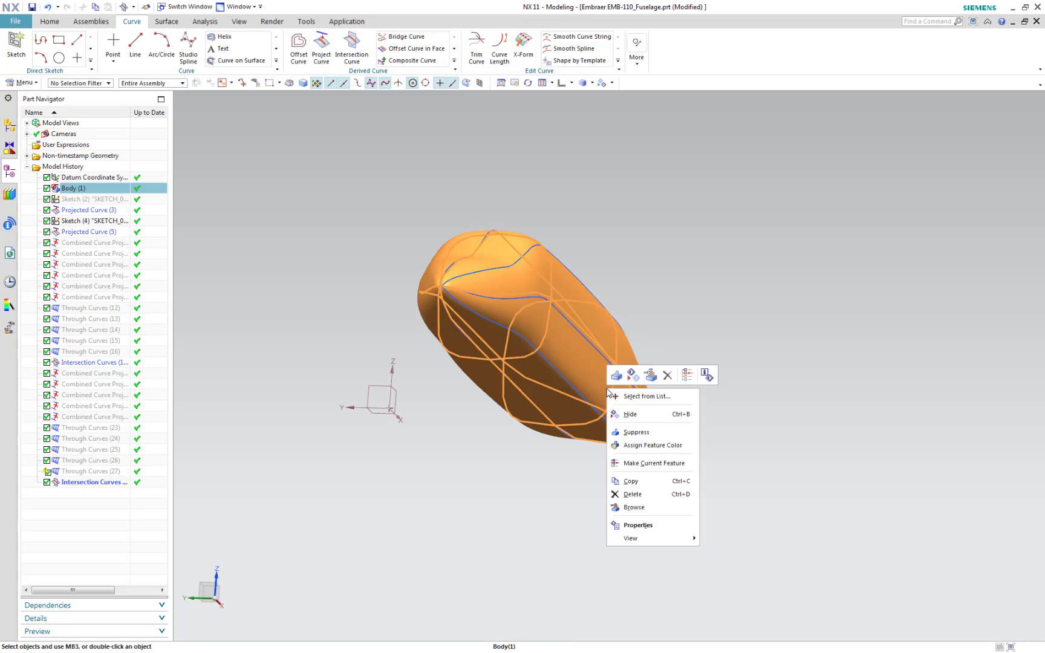
click(625, 416)
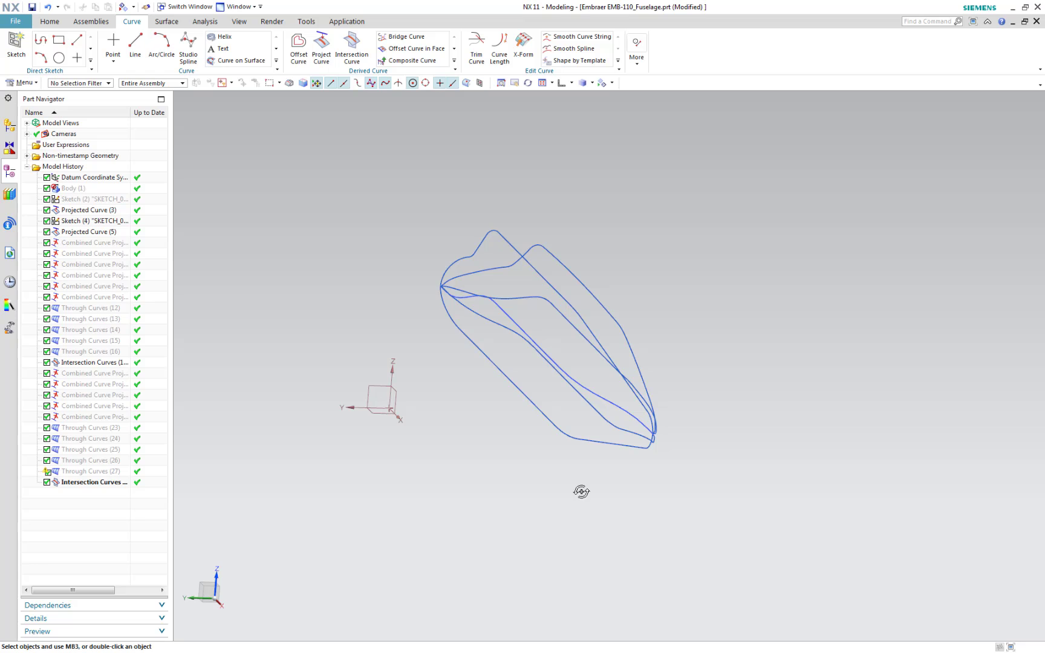
- Hide Sketch (4), the center spline sketch on the symmetry plane
middle_drag(581, 492, 550, 511)
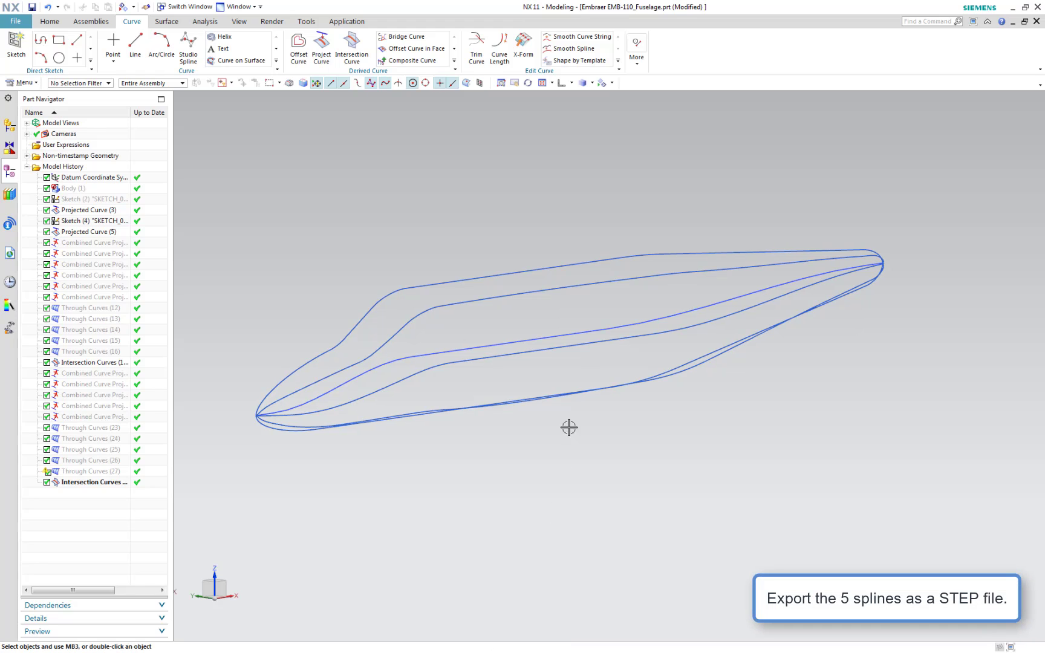
click(581, 332)
right_click(580, 332)
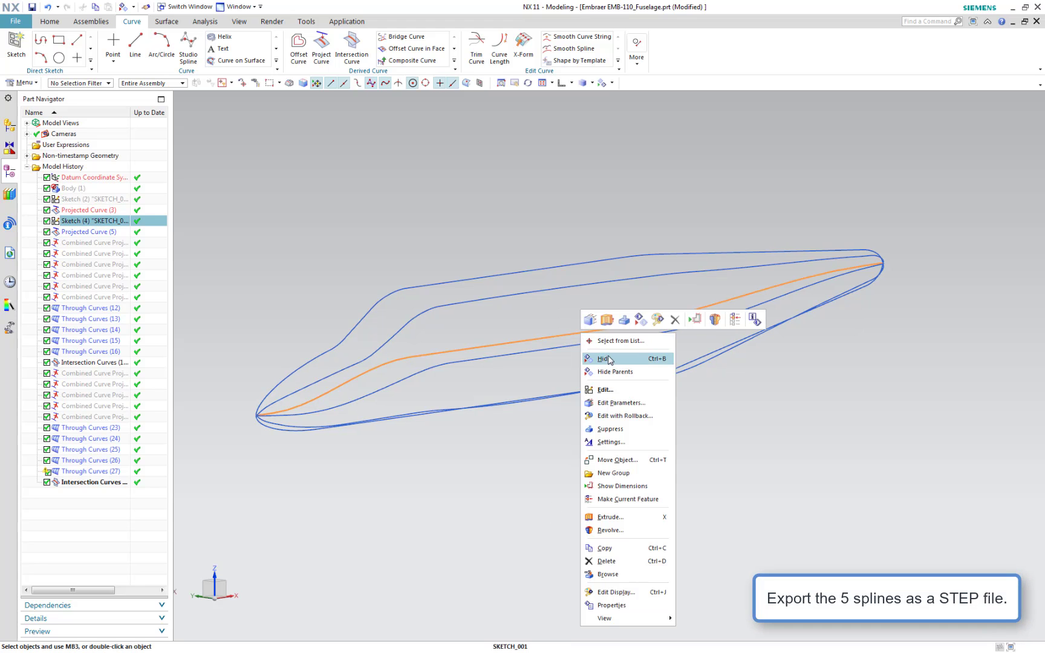
click(610, 359)
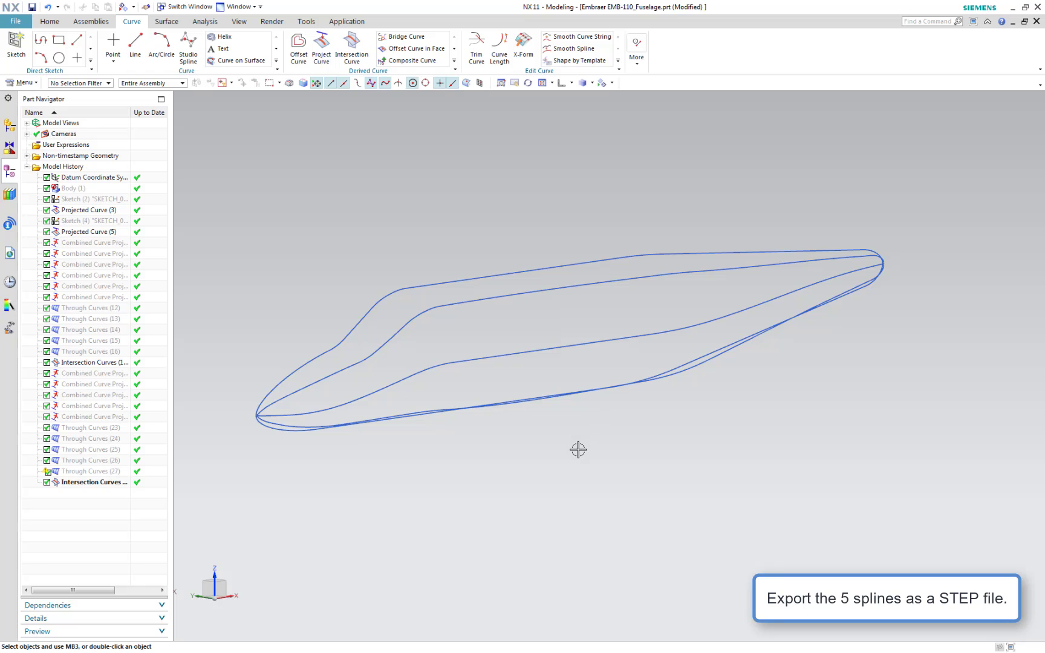
- Export the five fuselage splines to a STEP file, with the exported model data limited to selected objects
key(ctrl+alt+f)
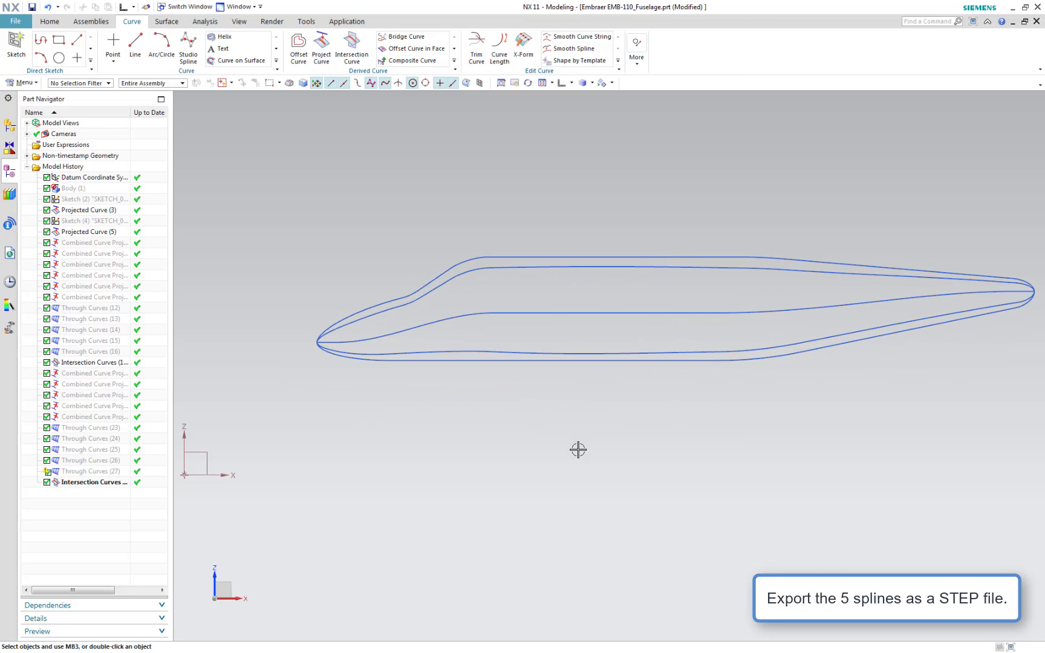
click(19, 23)
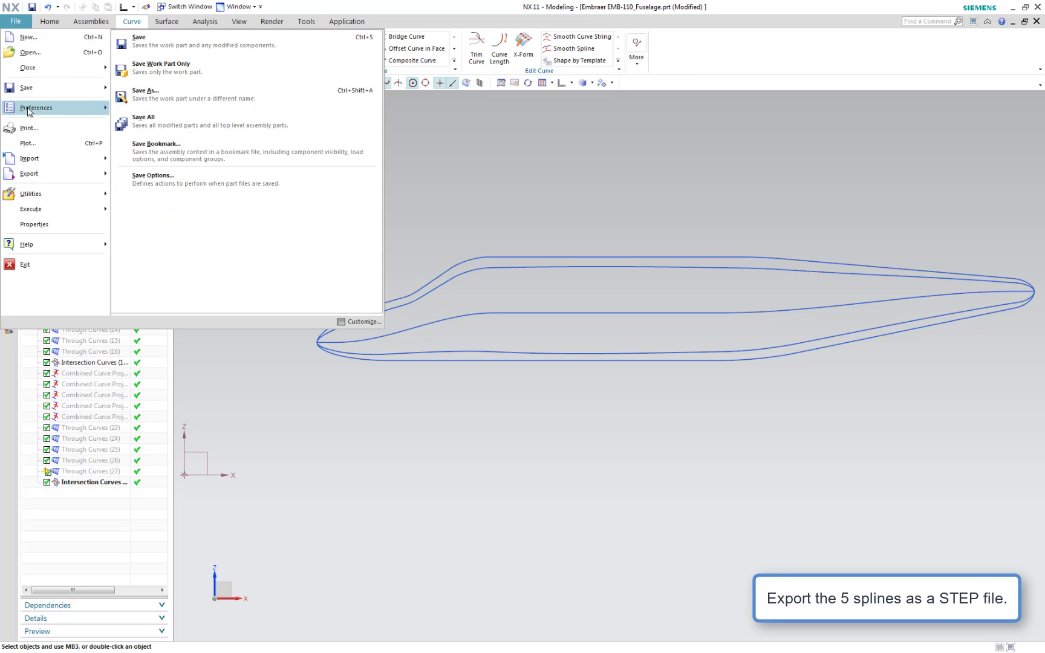
mouse_move(54, 173)
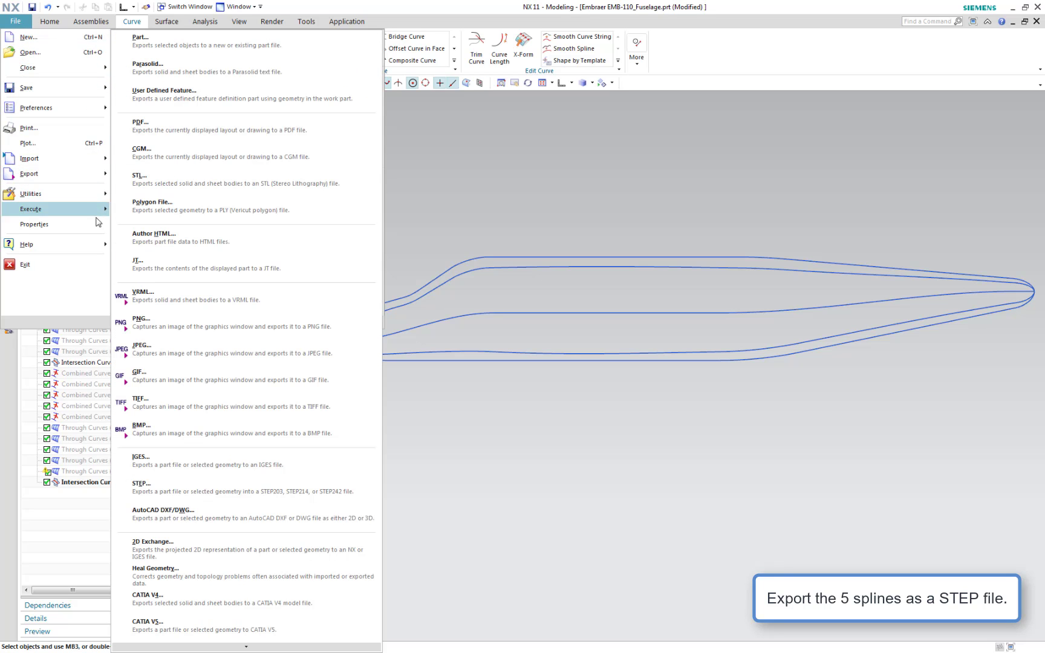
click(166, 485)
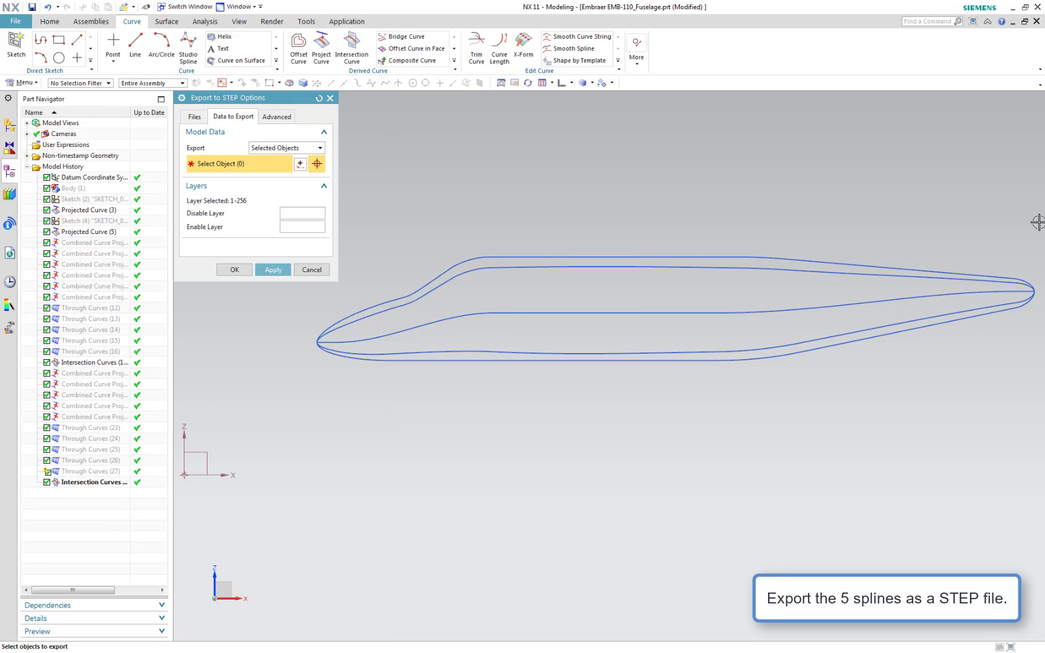
drag(1038, 222, 300, 410)
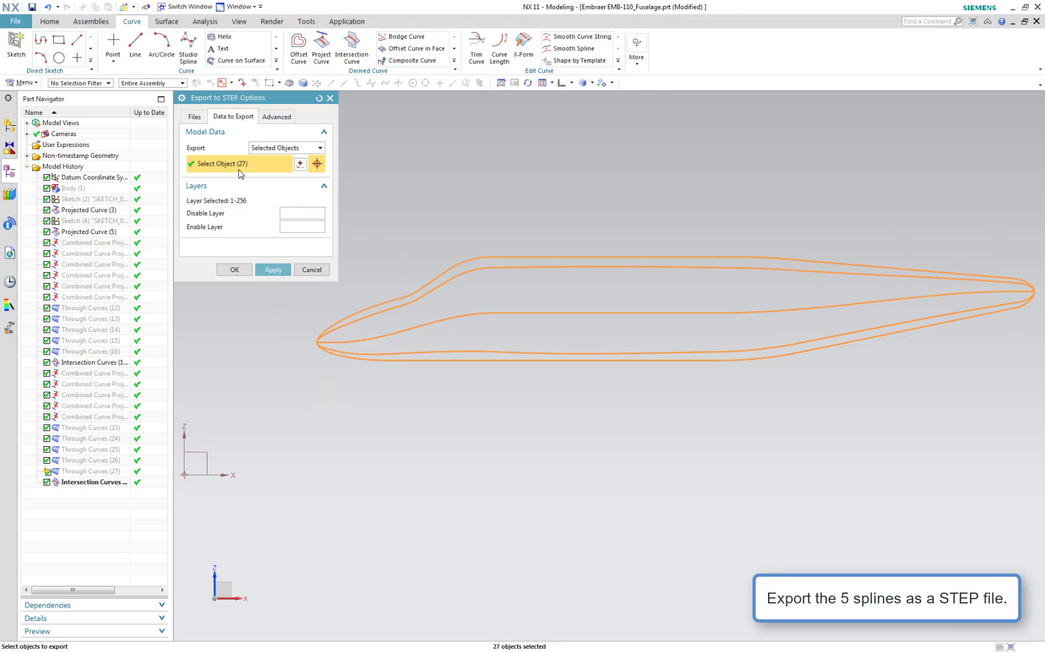
click(195, 116)
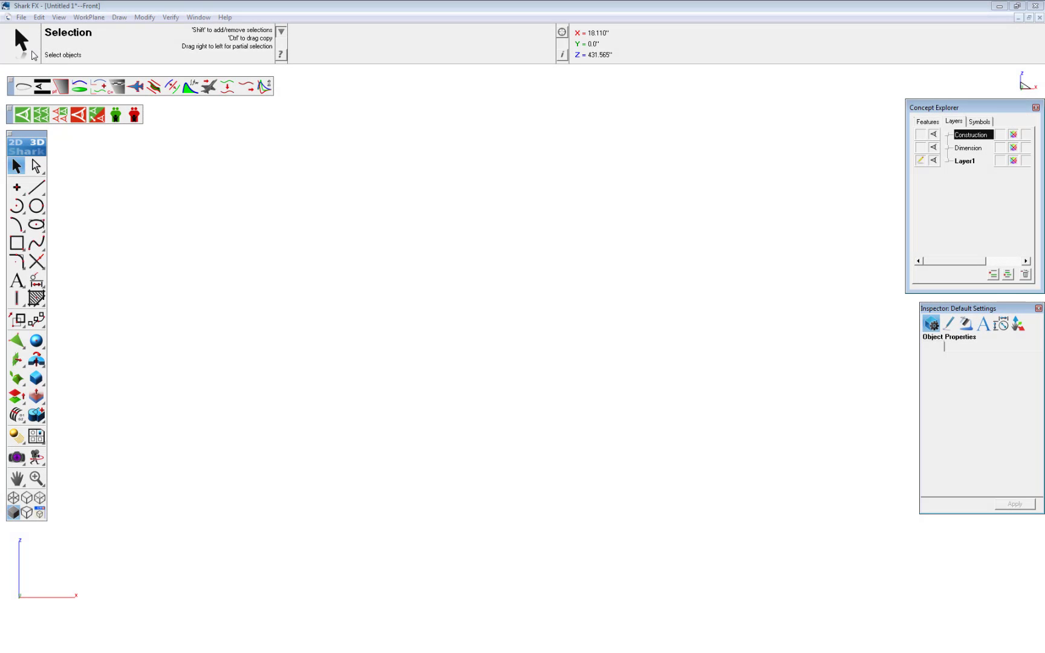
- Switch to Shark FX and import Embraer EMB-110_Fuselage.stp as STEP, with Stitch Surfaces Into Solid enabled
click(21, 17)
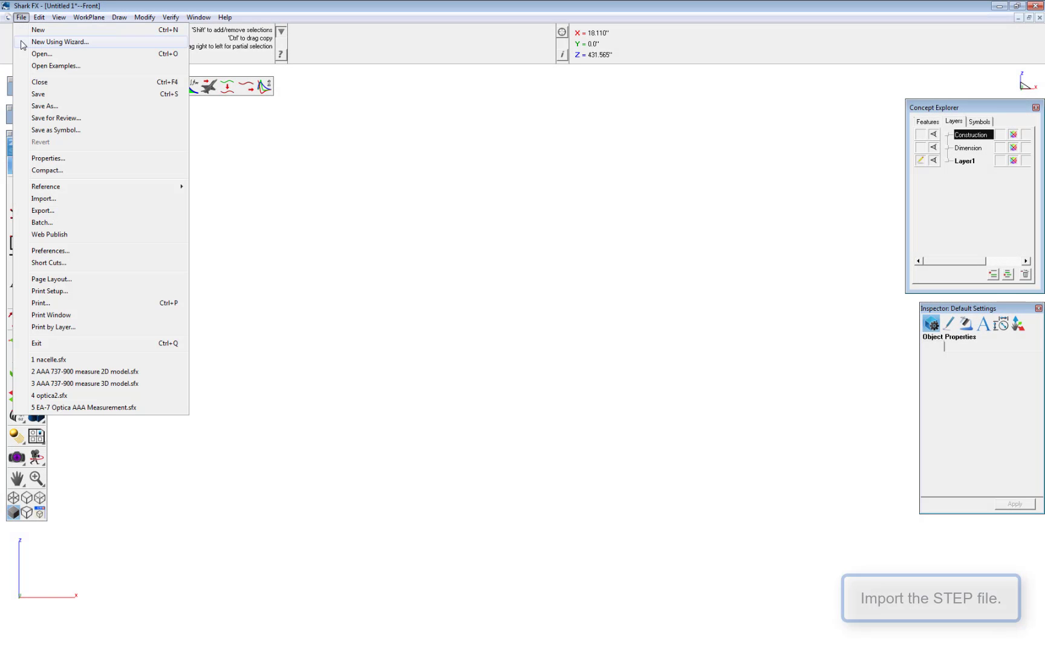
click(43, 199)
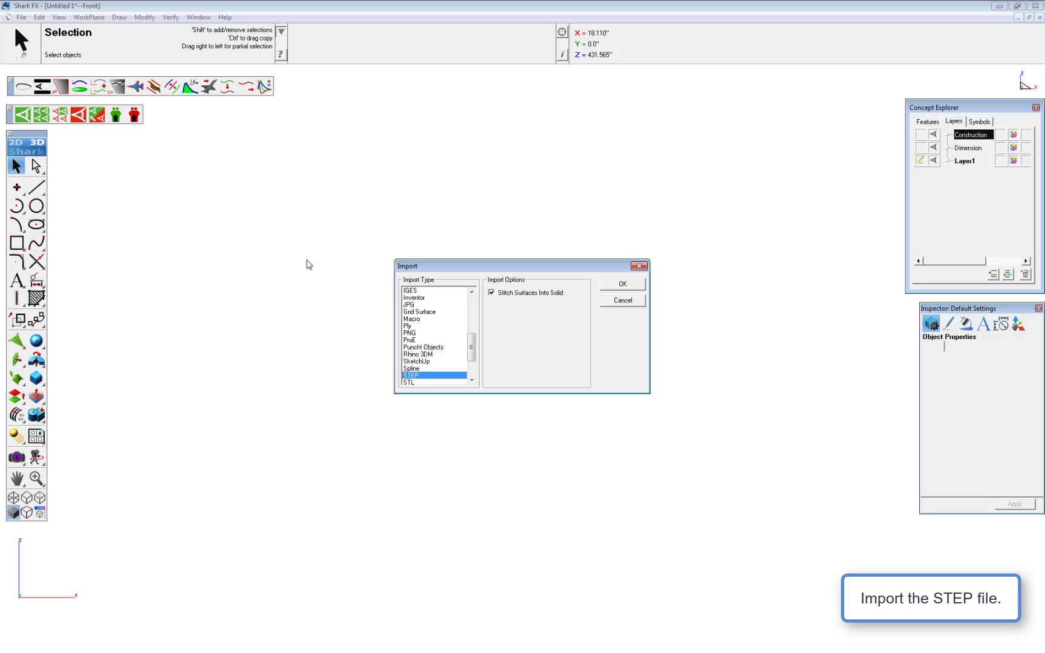
click(615, 288)
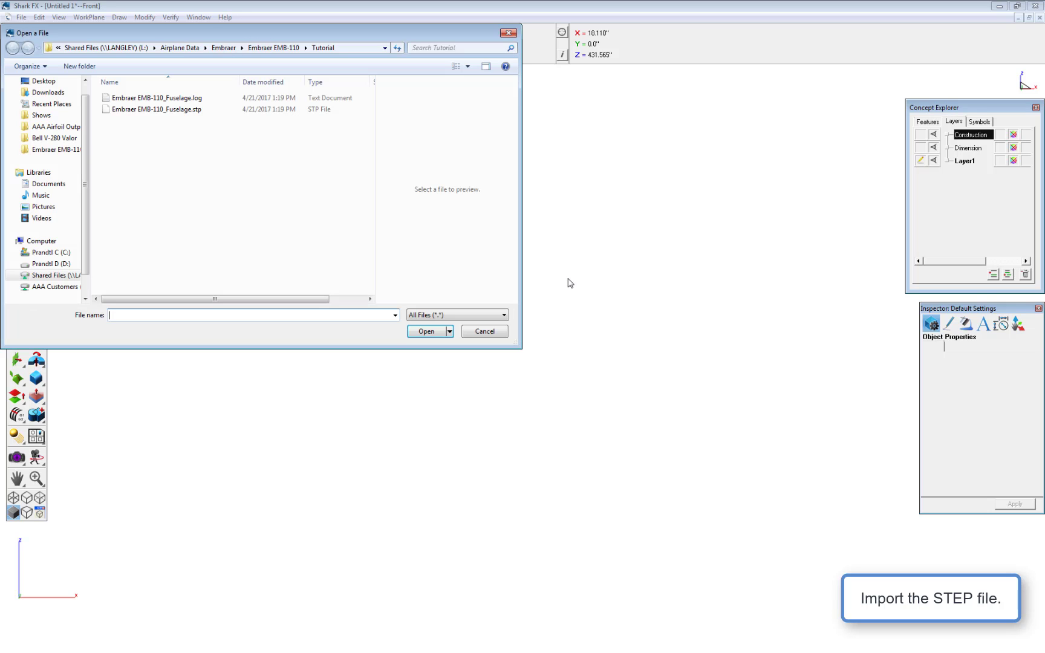
double_click(181, 110)
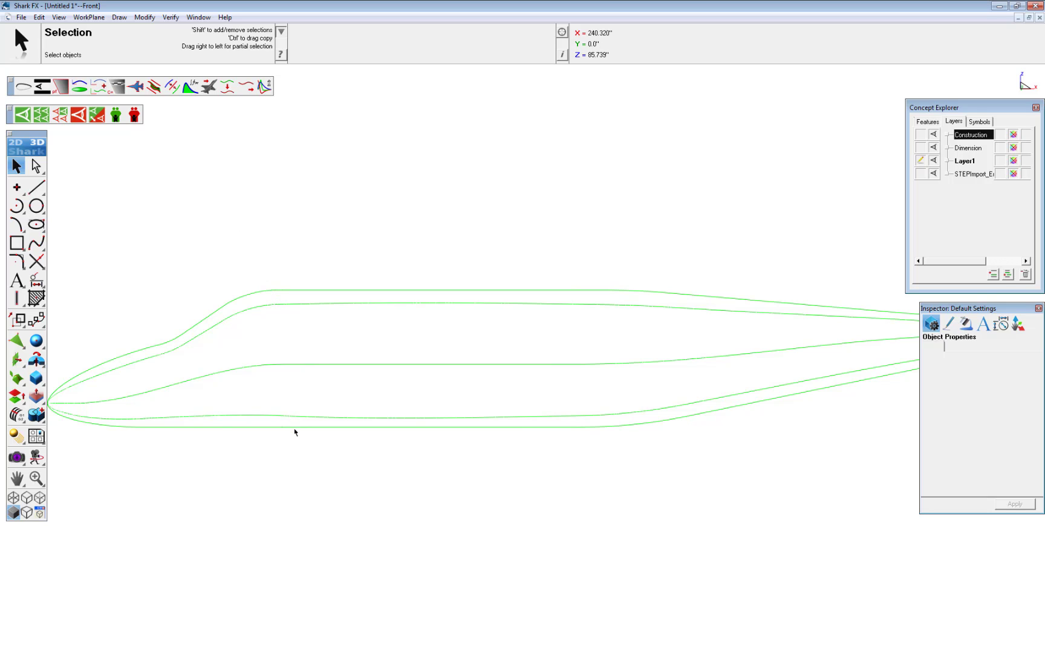
- Export the top spline's coordinates with Export Curve, using Equal Distance and 20 segments, as a spline file named Top Spline
scroll(295, 431, down, 2)
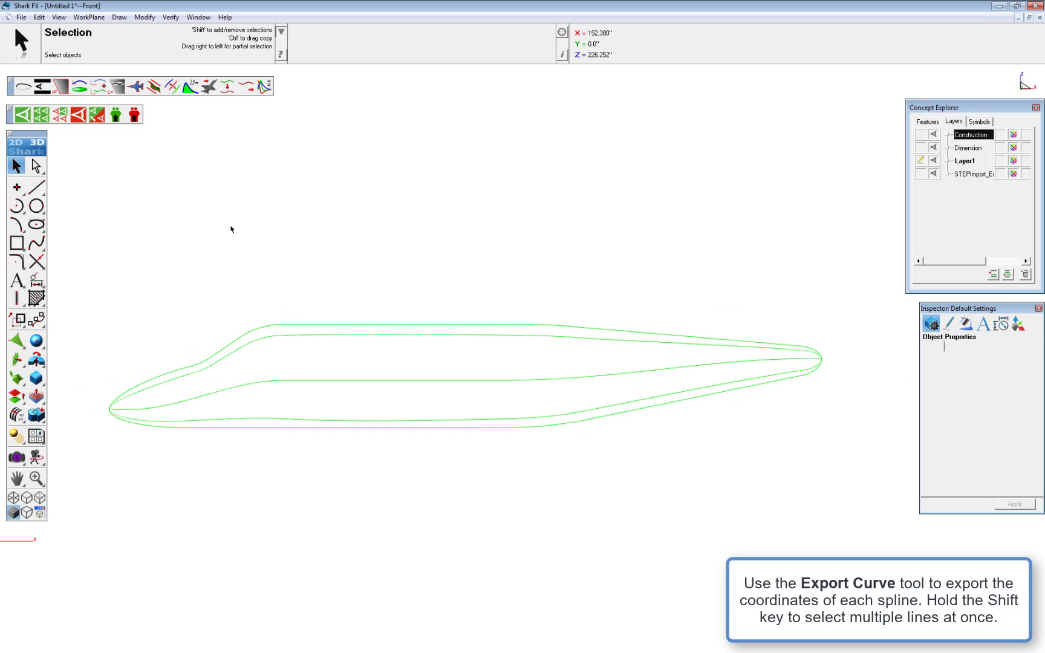
click(246, 87)
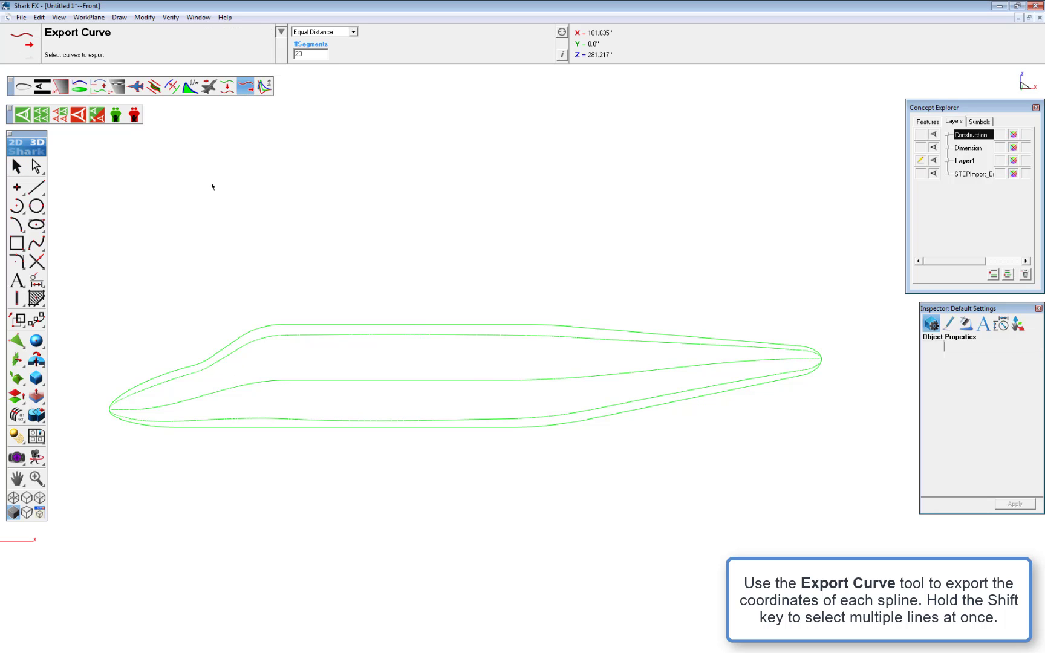
click(525, 326)
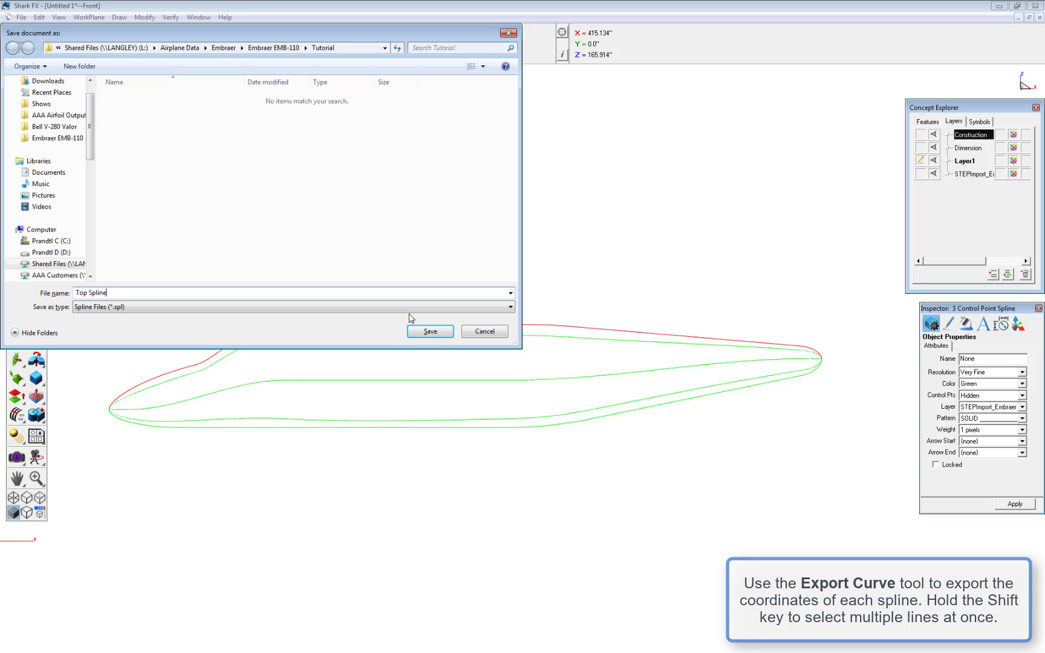
key(Return)
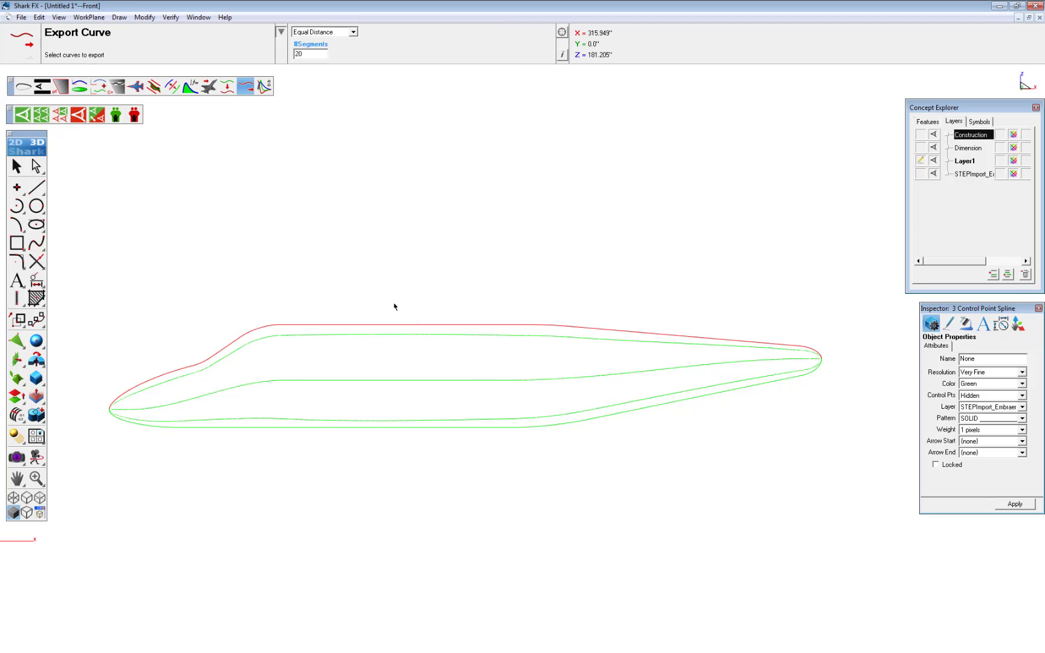
- Export the coordinates of the top shoulder spline and the middle side spline to separate spline files
click(159, 387)
click(145, 400)
key(Return)
click(154, 404)
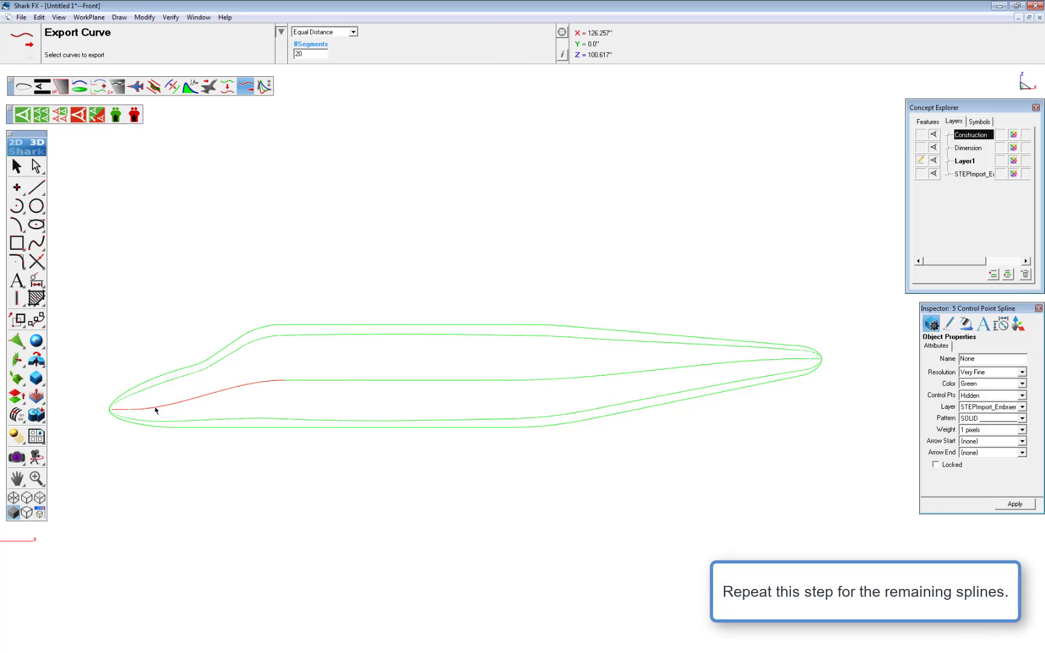
key(Return)
key(Return)
- Export the bottom shoulder spline as Bottom Shoulder, and export the lowest fuselage spline to its own spline file
click(131, 417)
key(Return)
text(Bottom Shoulder)
key(Return)
click(706, 400)
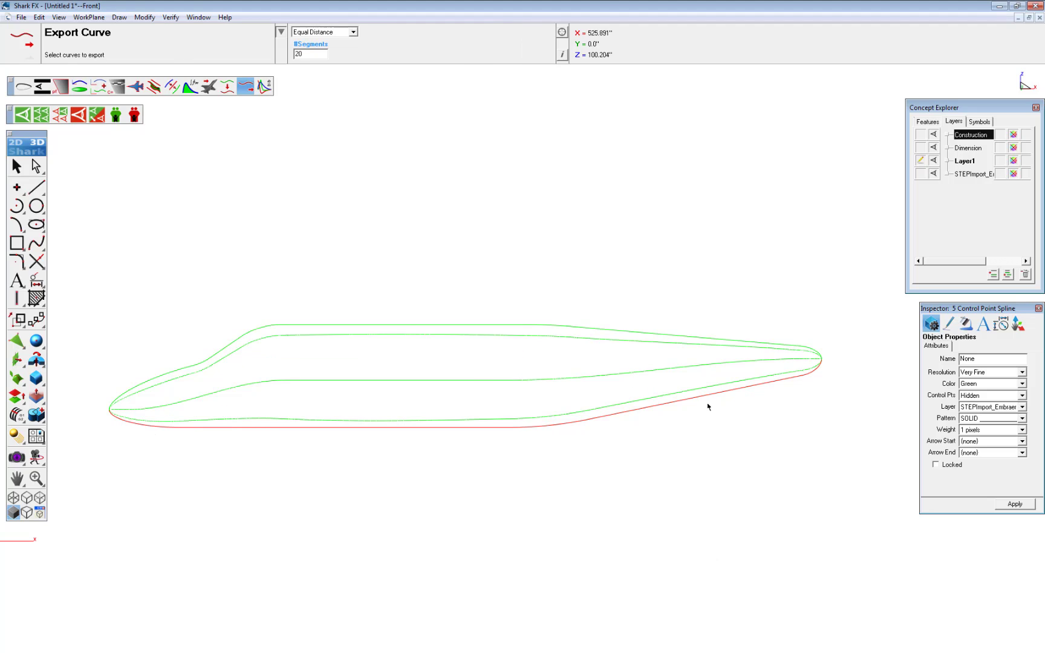
key(Return)
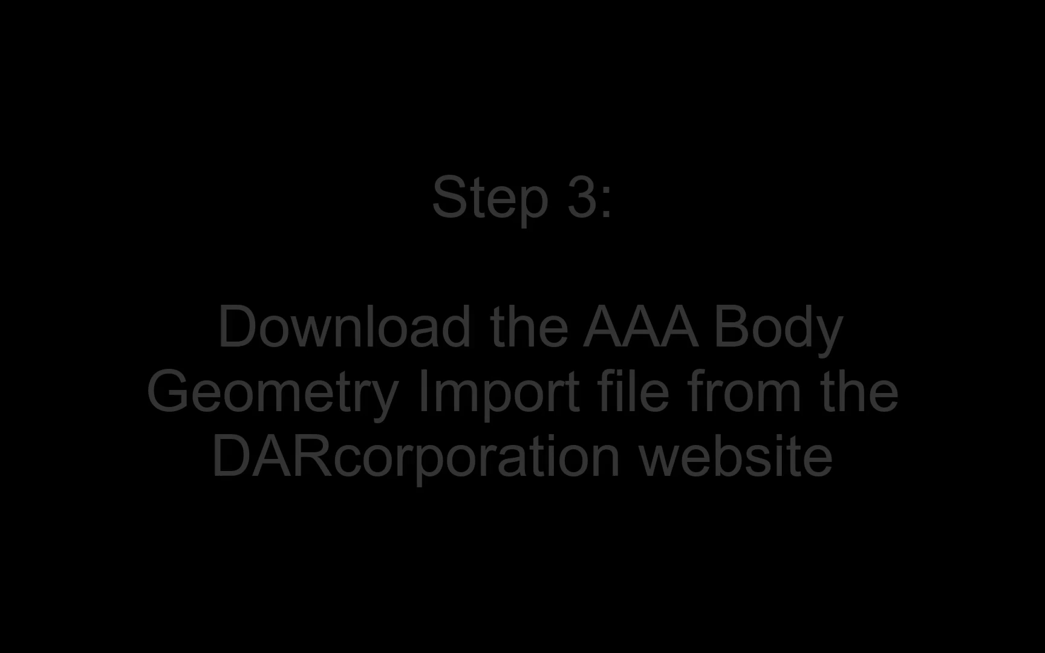
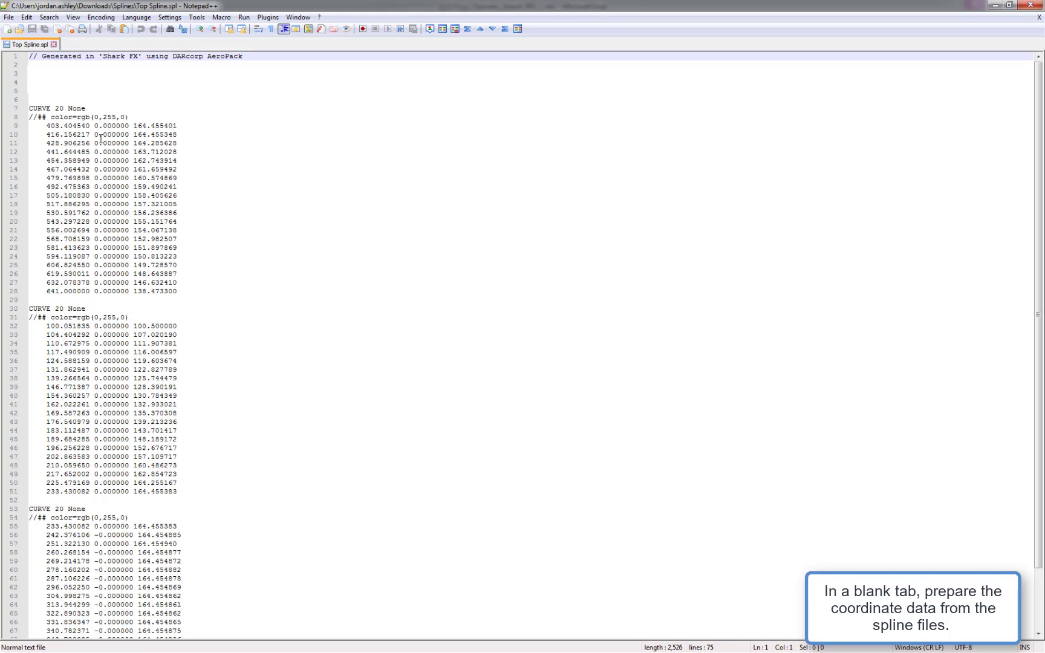
- In Top Spline.spl in Notepad++, copy everything from the first coordinate row to the end of the file
drag(45, 126, 162, 650)
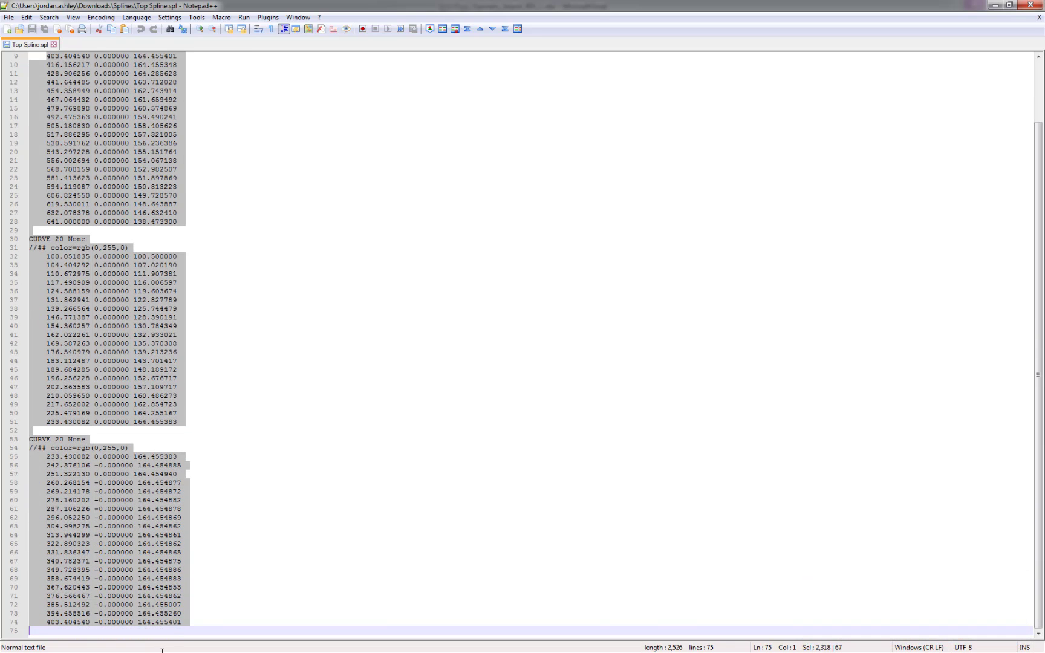
right_click(117, 339)
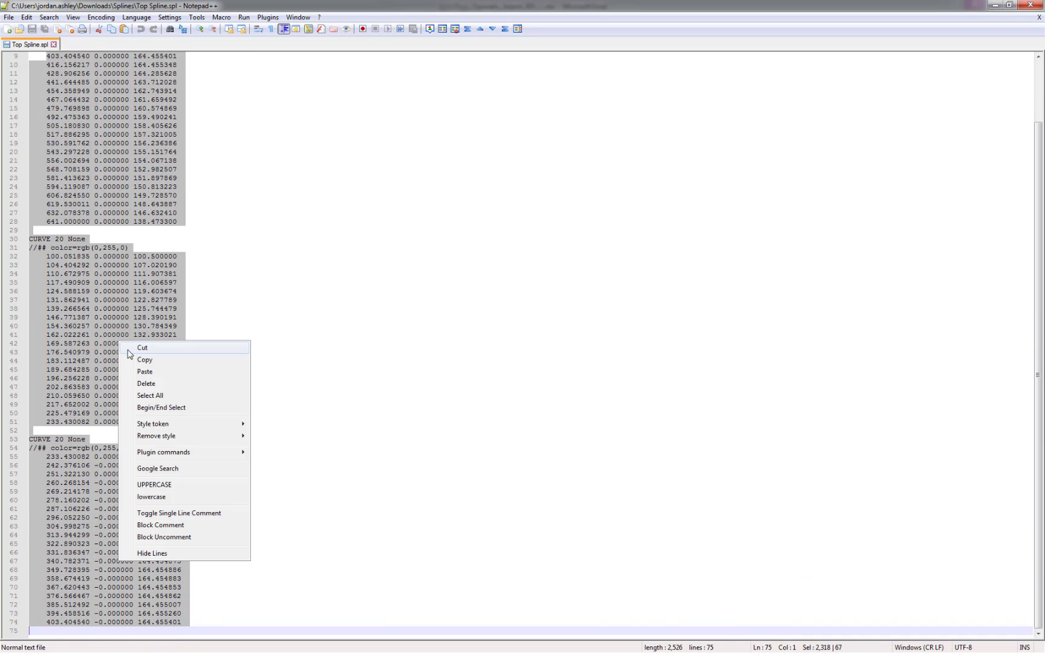
click(146, 360)
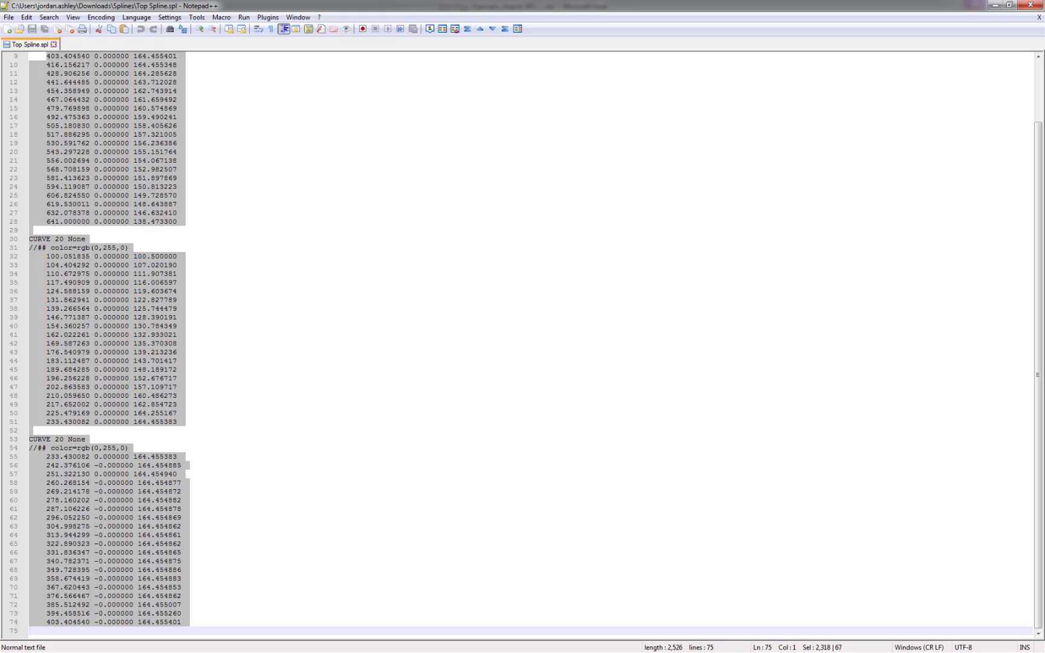
- Switch to Excel and paste the spline data at B3 of Sheet1 through the Text Import Wizard as space-delimited text
key(alt+Tab)
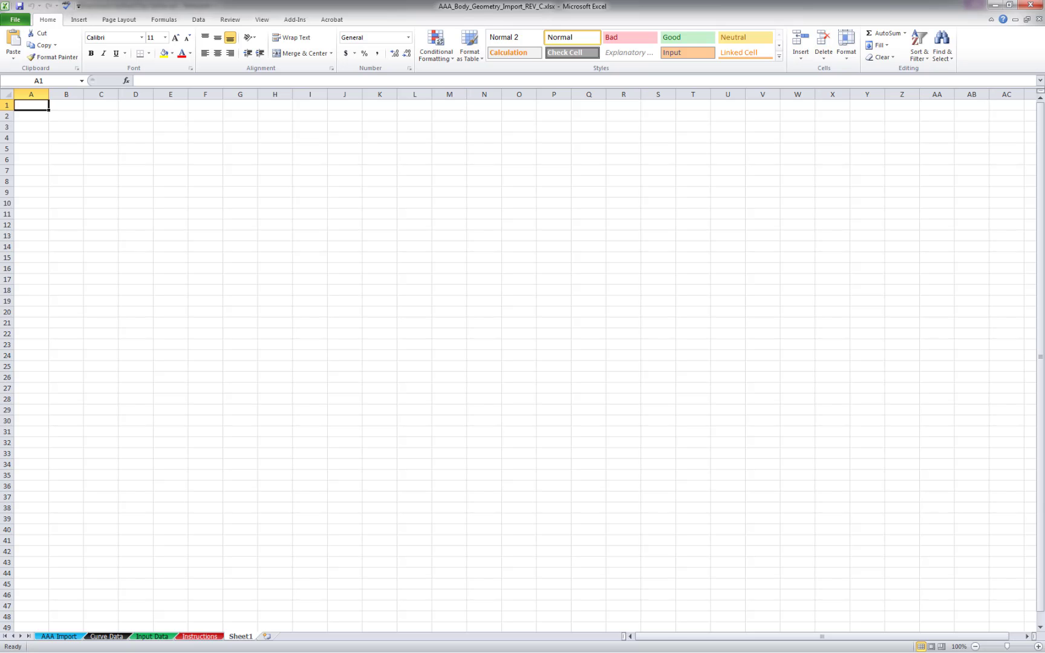
click(69, 128)
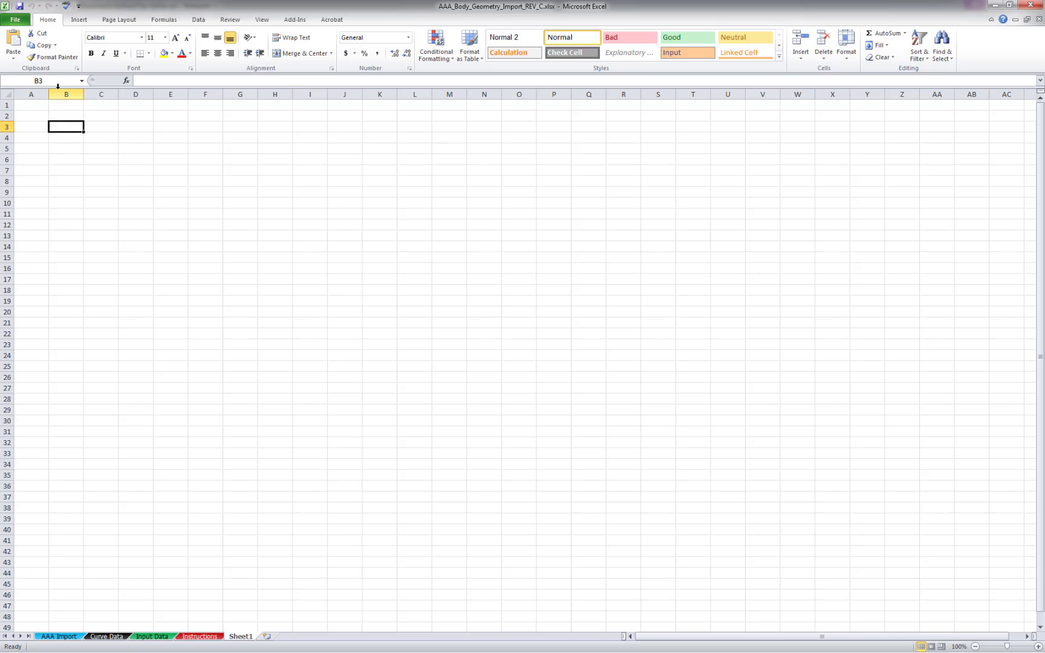
click(15, 58)
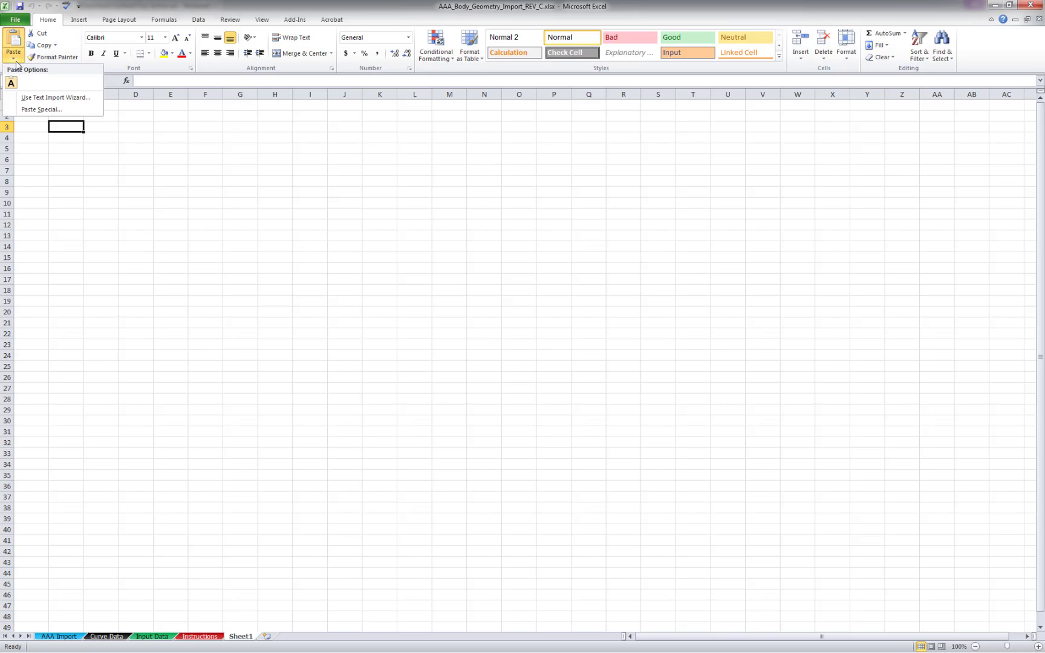
click(33, 97)
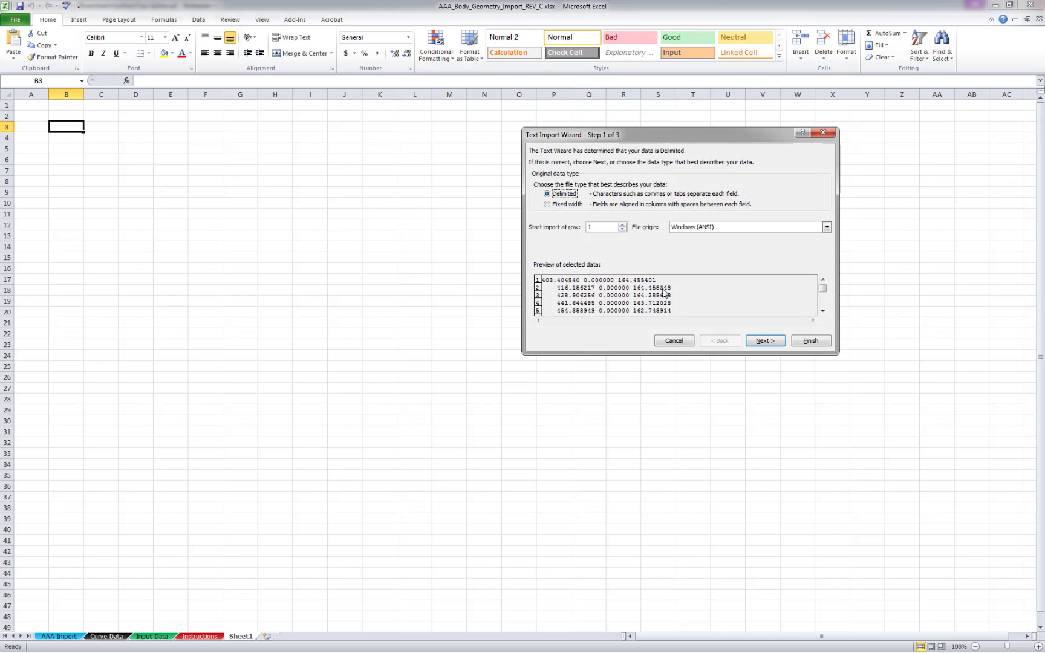
click(765, 340)
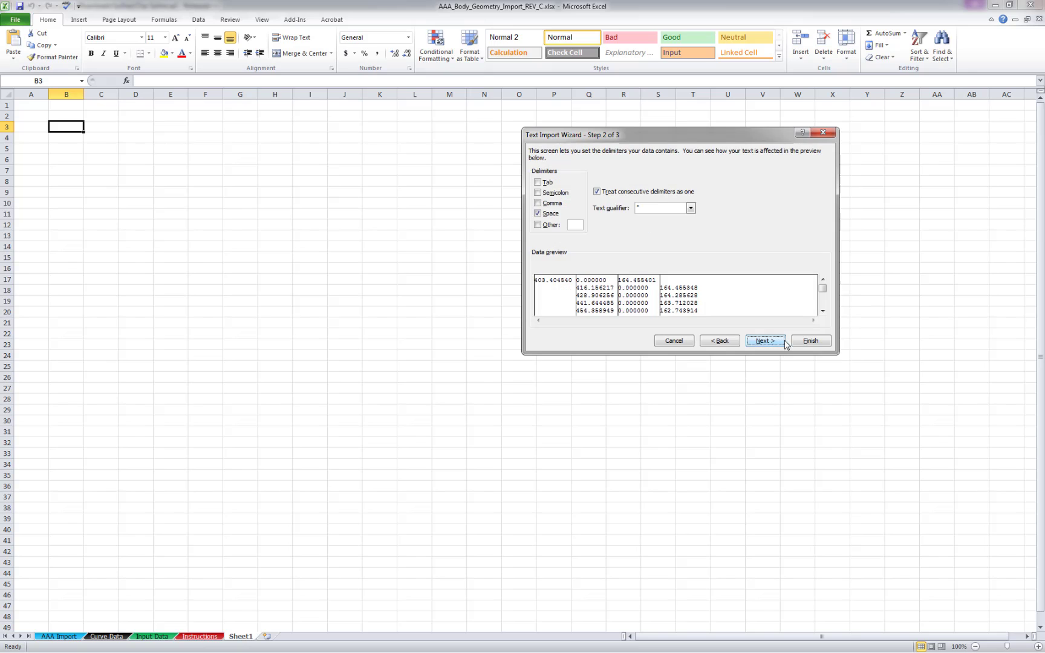
click(810, 340)
click(246, 142)
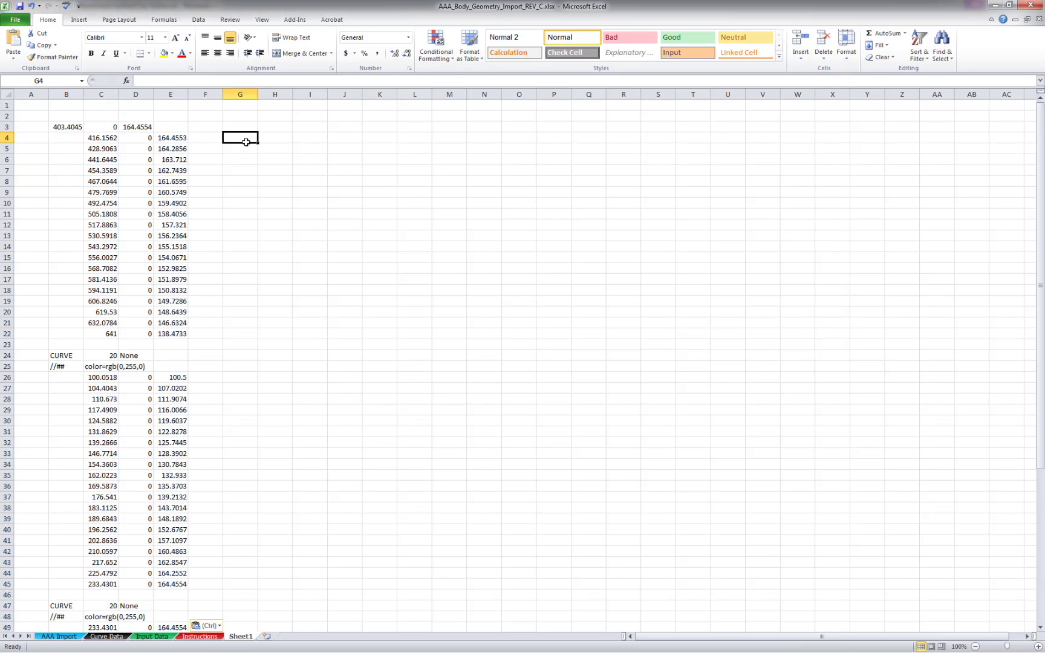
- Move the first coordinate row to C3:E3 and delete the heading cells between the first and second spline segments, shifting cells up
drag(76, 126, 166, 128)
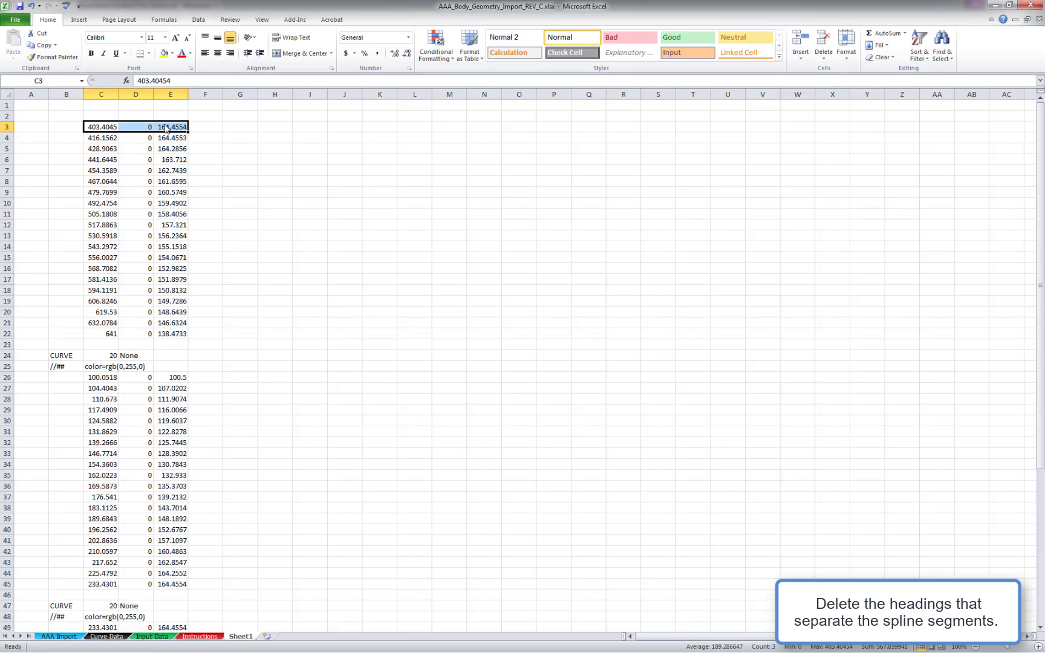
drag(67, 355, 163, 364)
key(ctrl+minus)
key(Return)
right_click(164, 345)
- Delete the heading cells B43:E45 between the second and third spline segments, shifting the cells up
drag(66, 562, 172, 581)
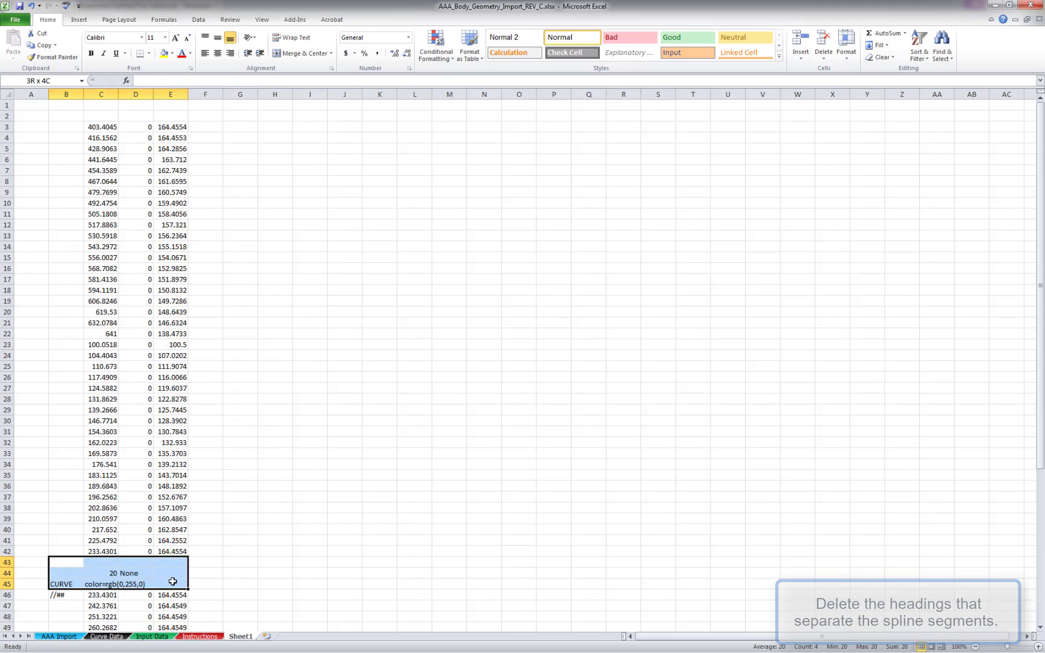
key(ctrl+minus)
key(Return)
click(245, 453)
scroll(266, 463, down, 5)
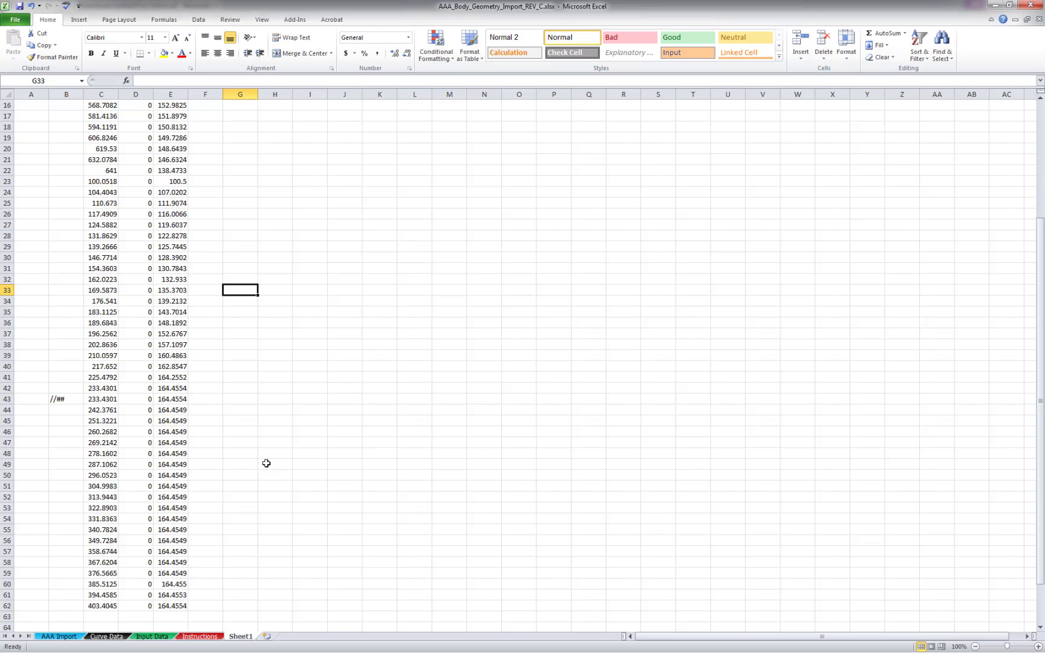
scroll(266, 463, up, 5)
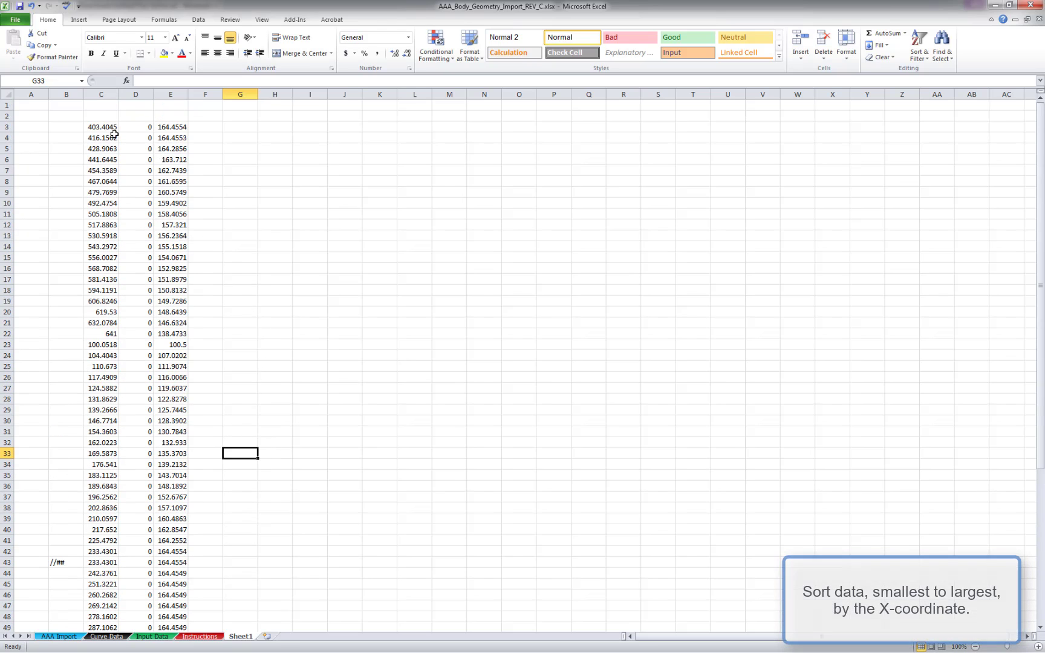
- Label the coordinate columns x, y and z in cells C2 to E2
click(104, 116)
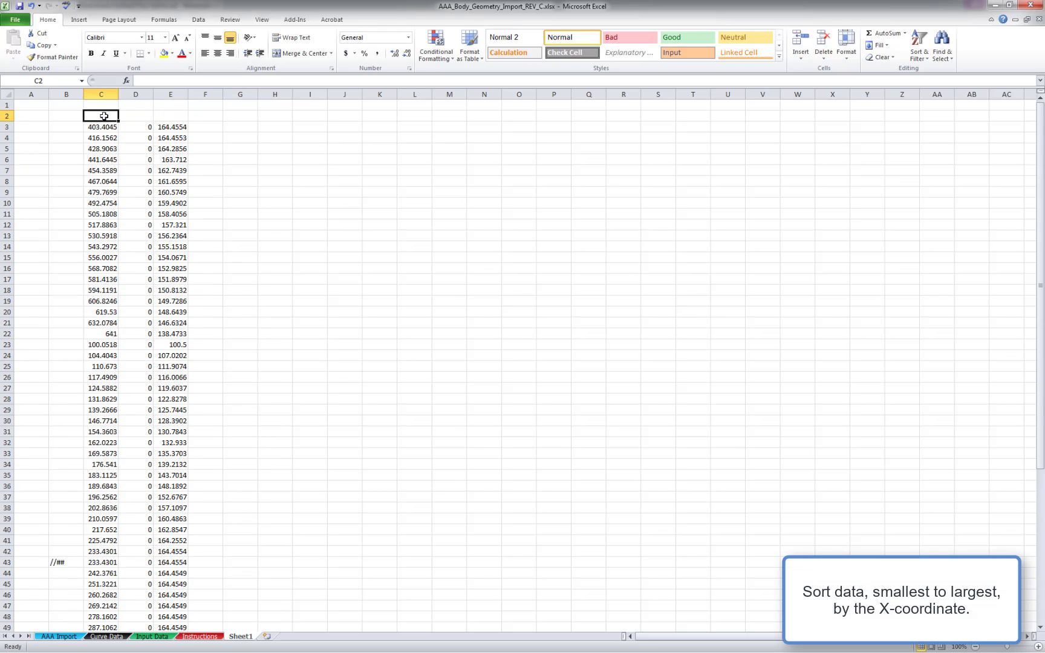
text(x)
key(Tab)
text(y)
key(Tab)
text(z)
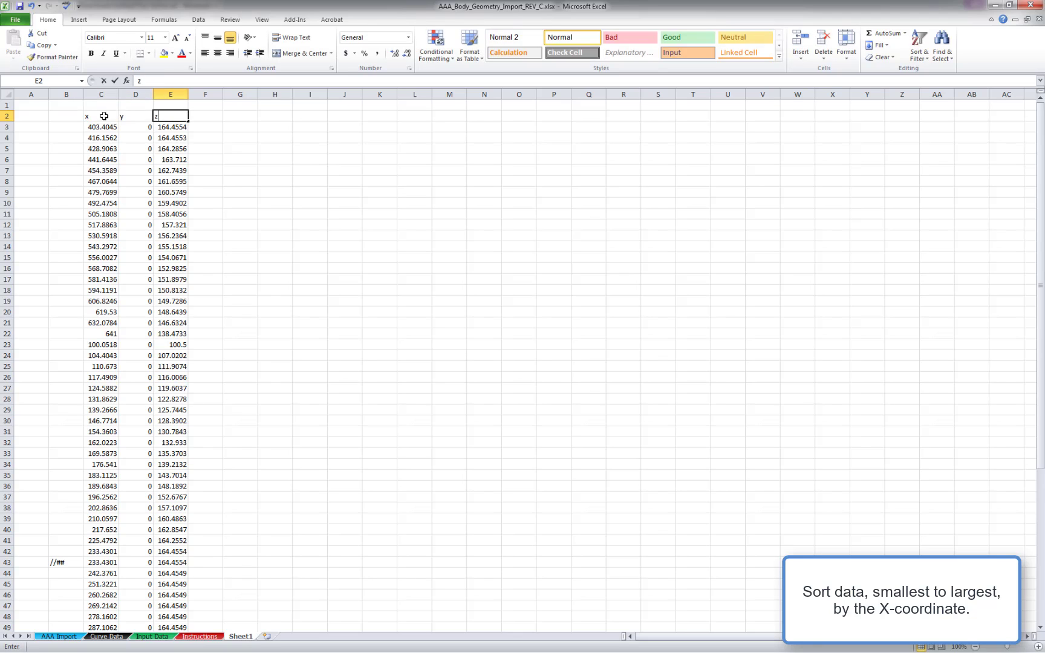
- Add filters to the x, y and z headers and sort the coordinates from smallest to largest by x
drag(103, 116, 155, 114)
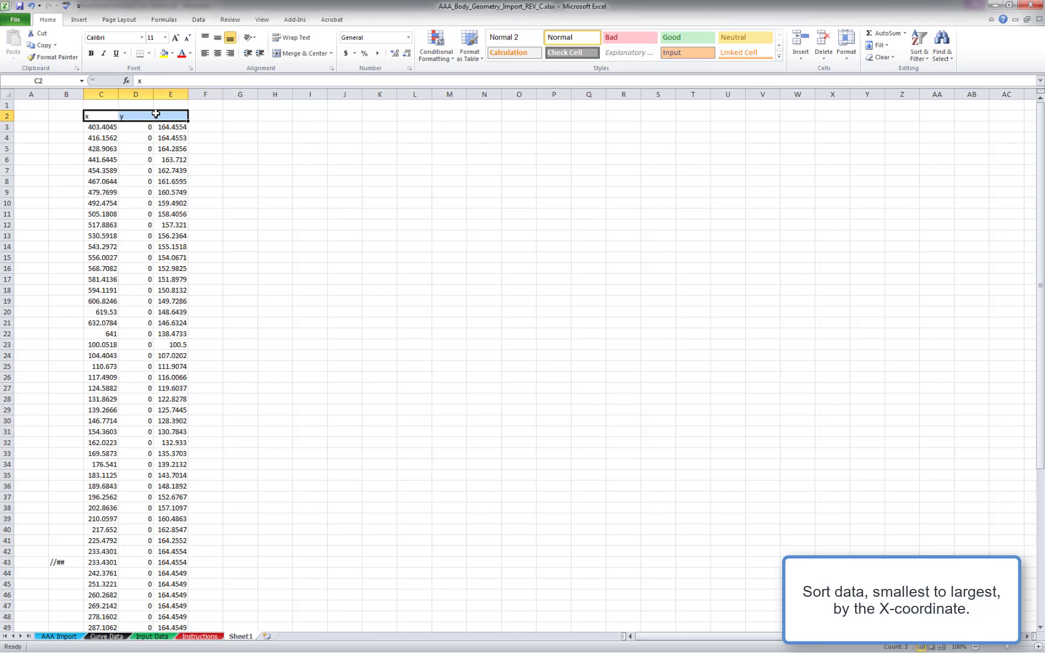
click(916, 54)
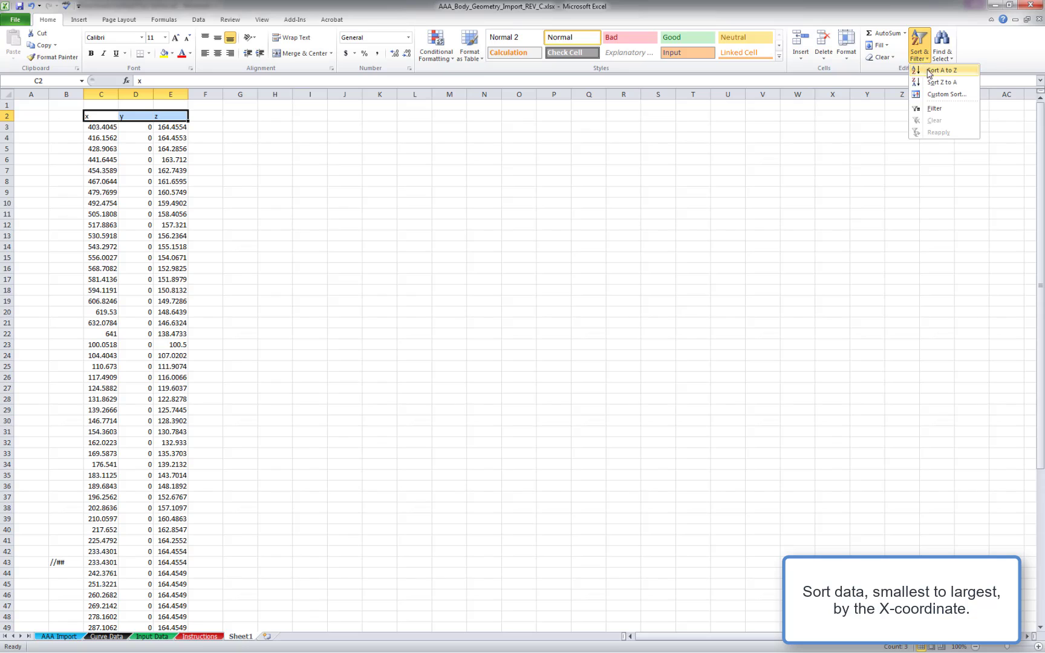
click(933, 108)
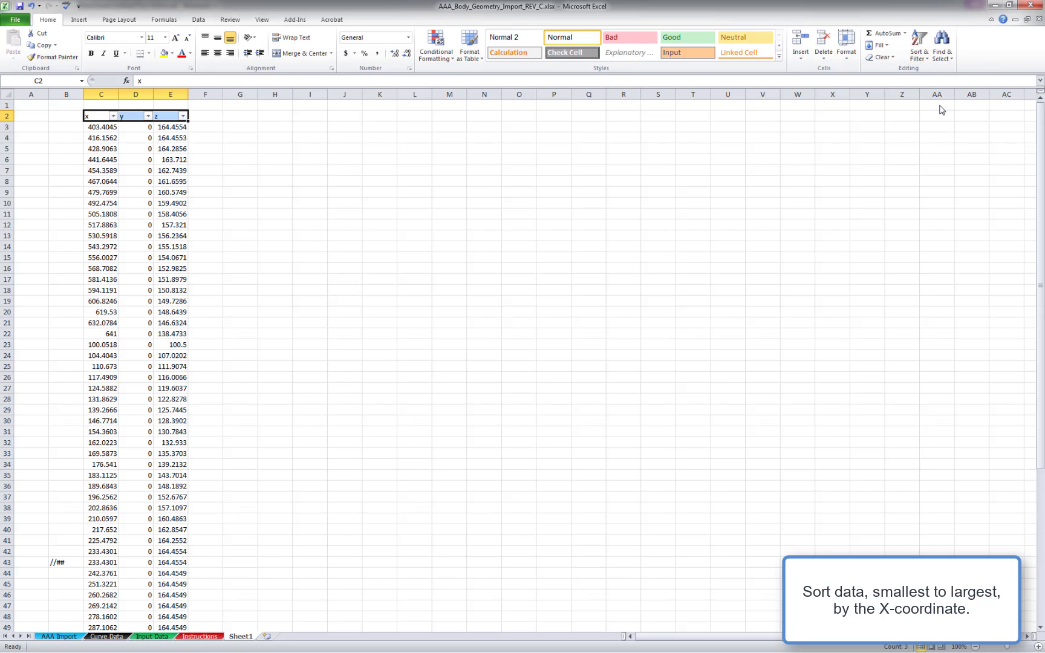
click(113, 116)
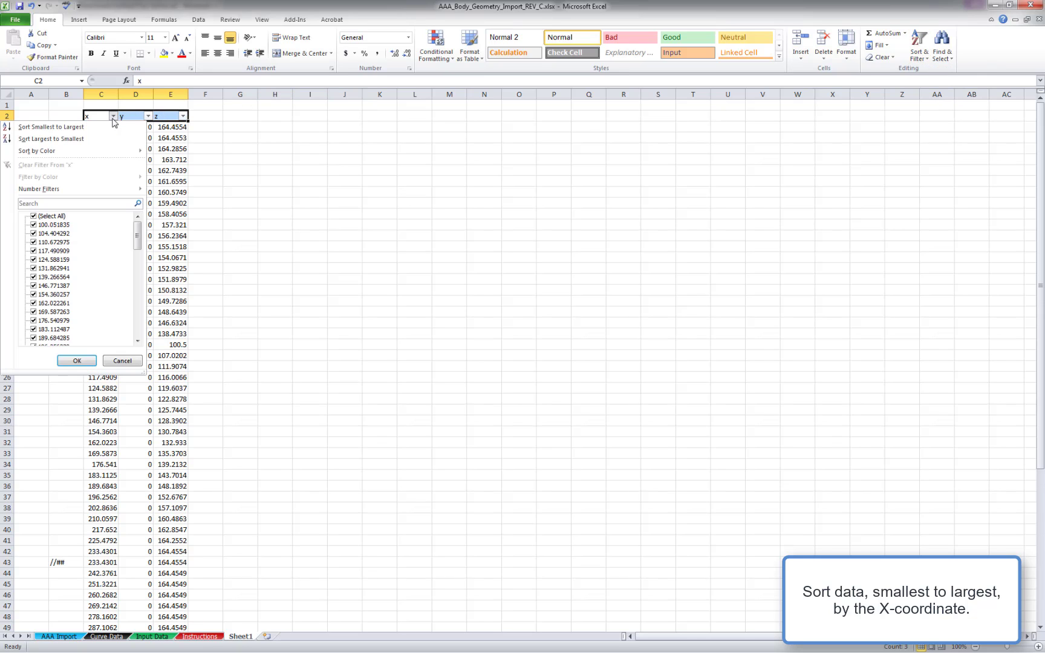
click(100, 128)
click(248, 149)
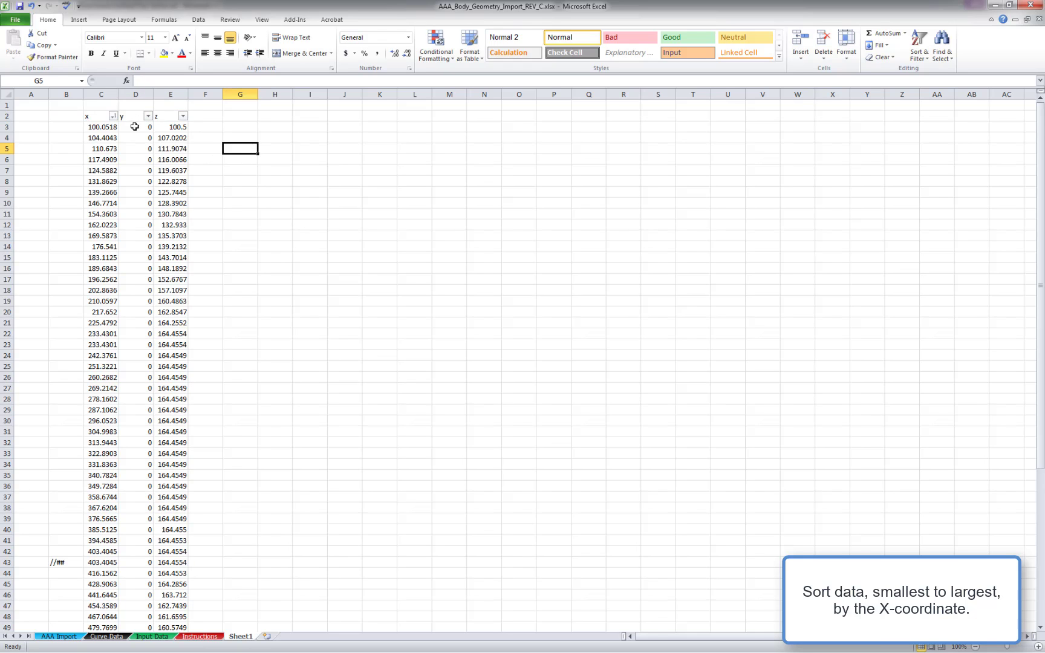
scroll(133, 139, down, 6)
scroll(131, 155, up, 6)
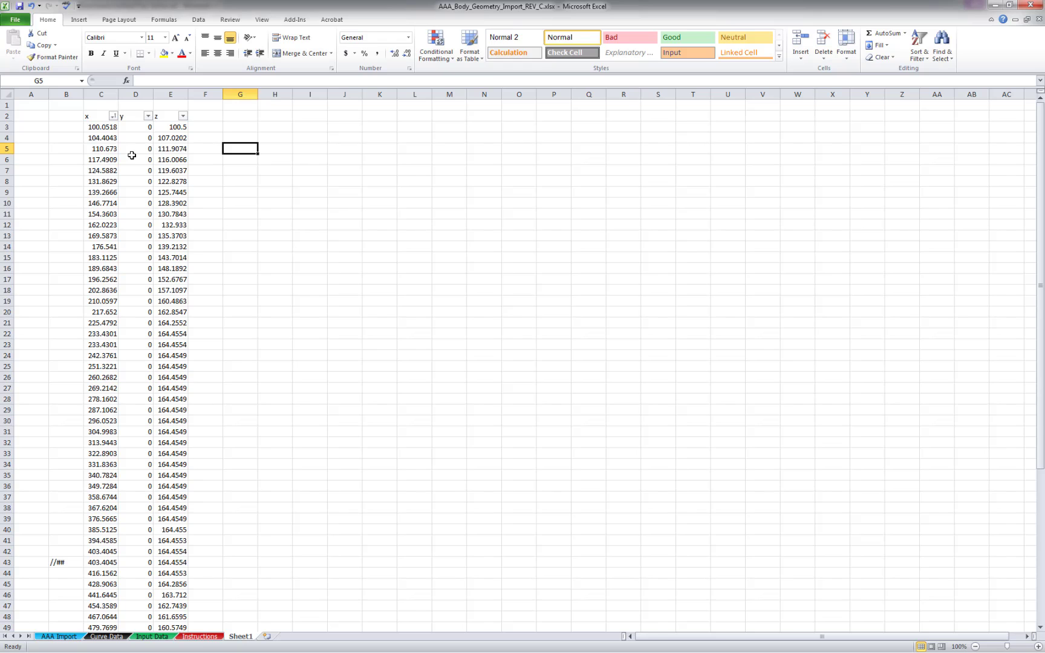
- Copy the sorted coordinates C3:E62 and paste them into the Top Mold Line section of the Input Data sheet, starting at B15
drag(108, 129, 173, 594)
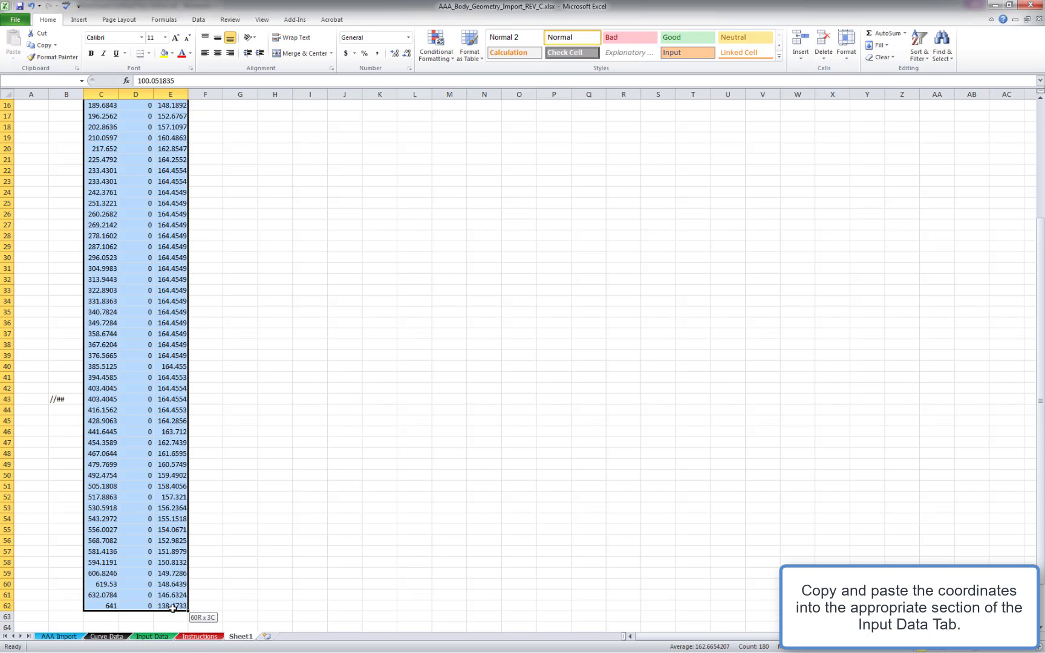
right_click(151, 526)
click(177, 354)
scroll(196, 361, up, 5)
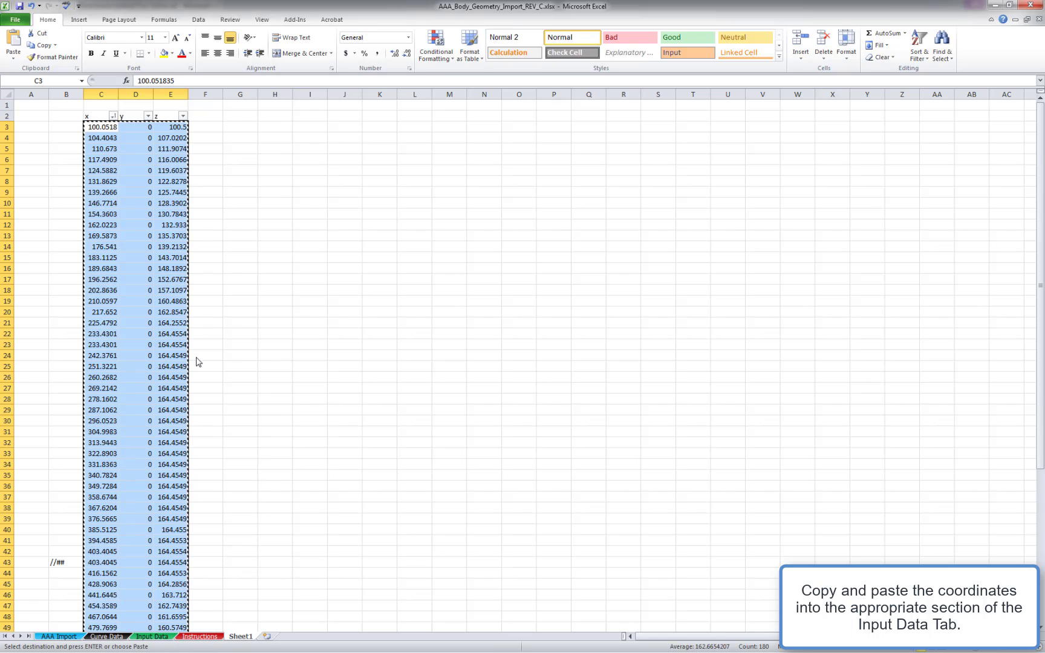
click(164, 635)
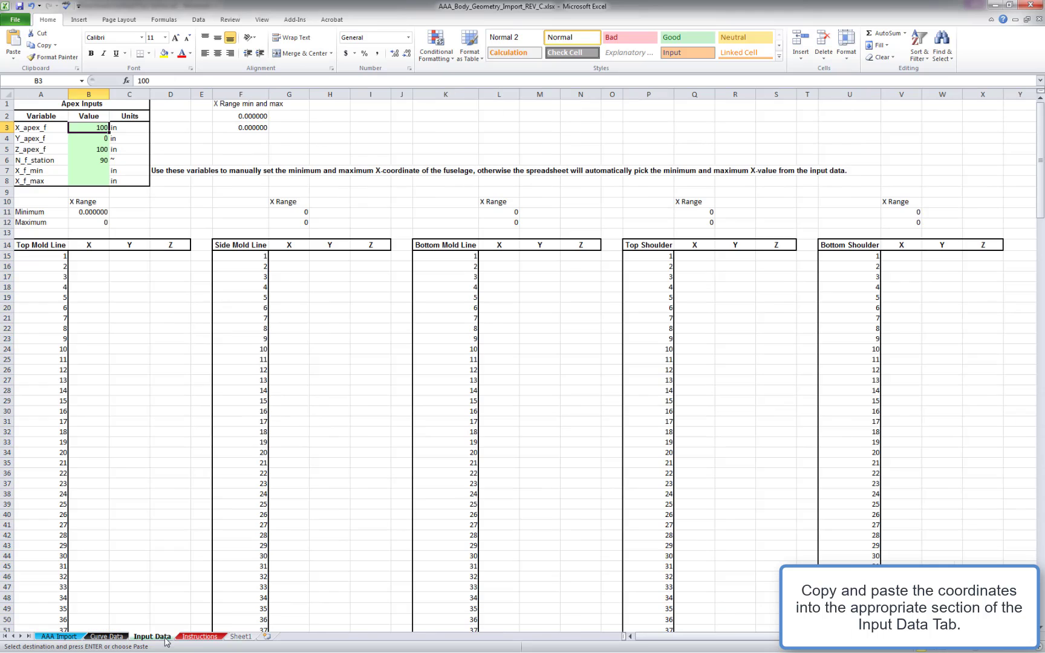
click(99, 257)
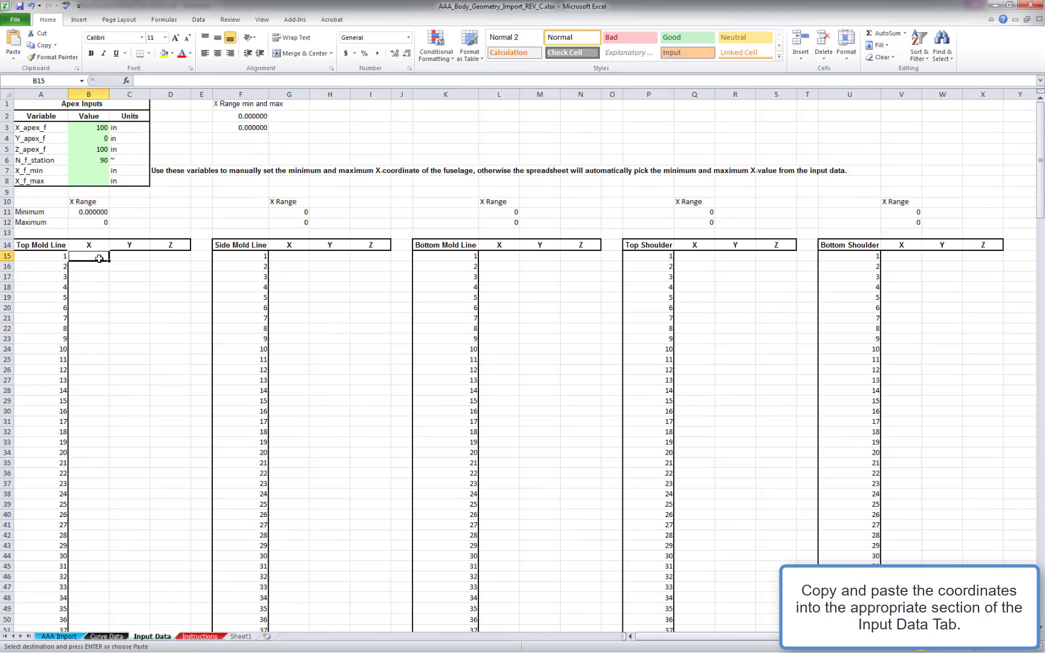
key(ctrl+v)
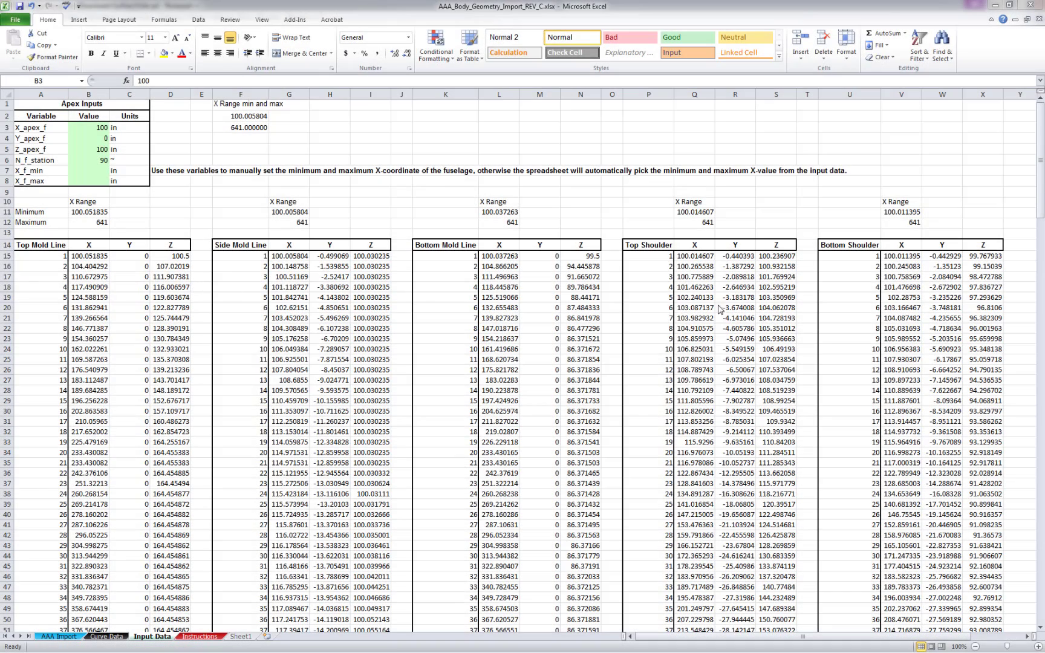
- Check the X and Z apex inputs on the Input Data sheet and the interpolated mold line and shoulder coordinates on the Curve Data sheet
click(98, 127)
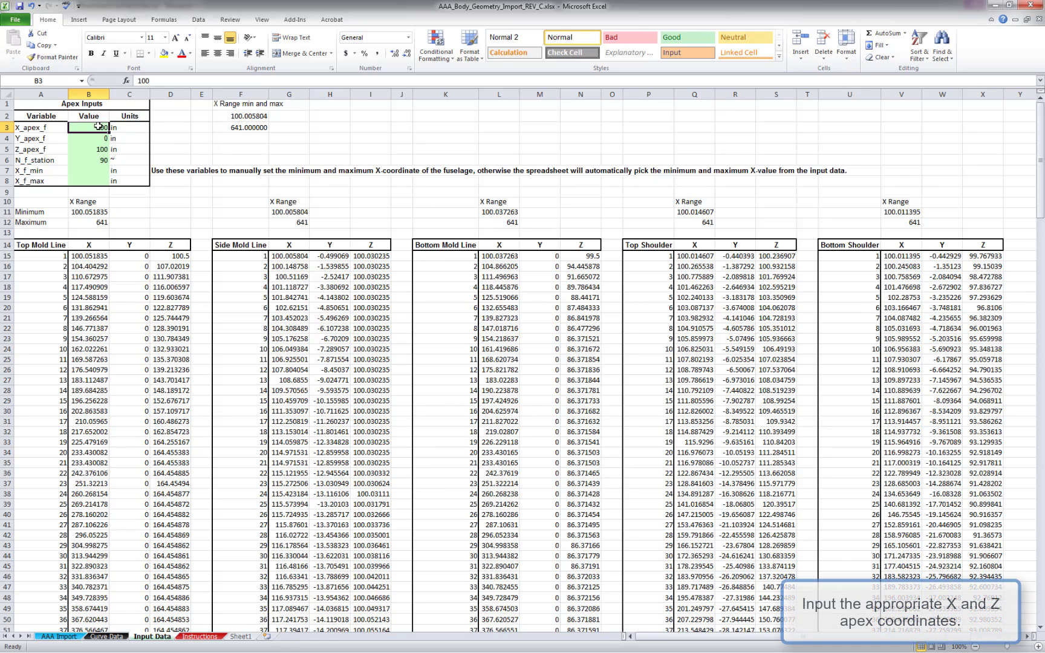
click(96, 150)
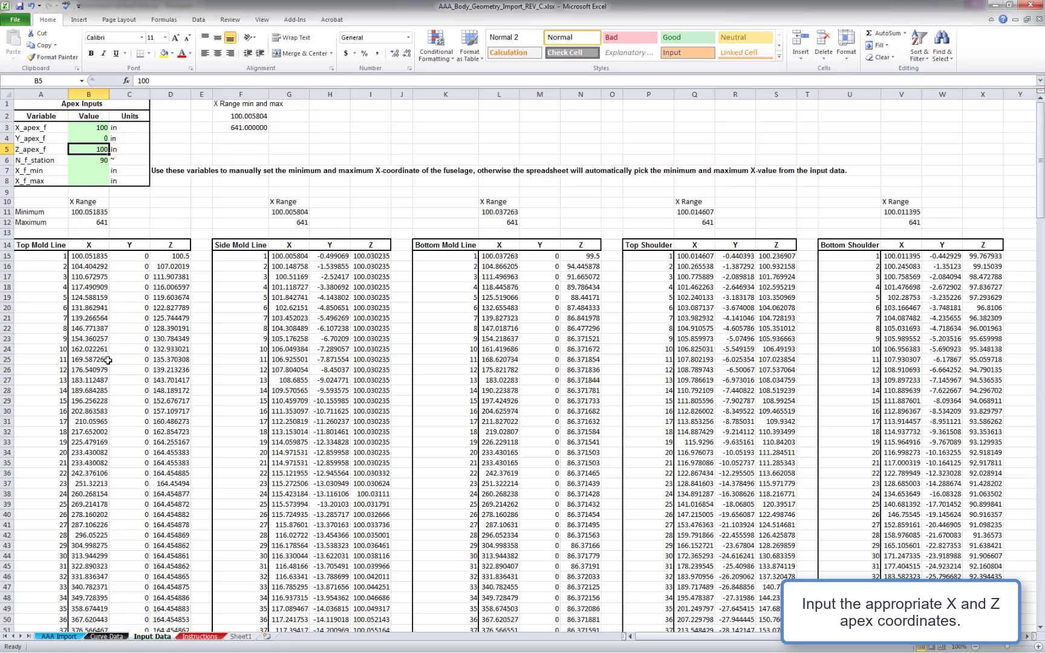
click(112, 636)
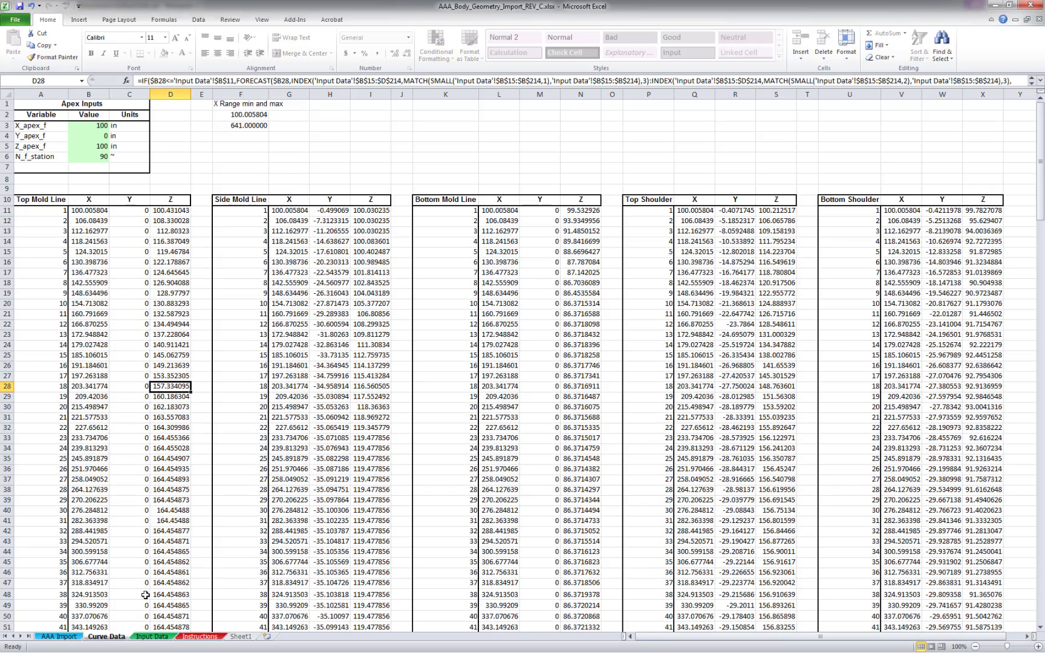
click(287, 169)
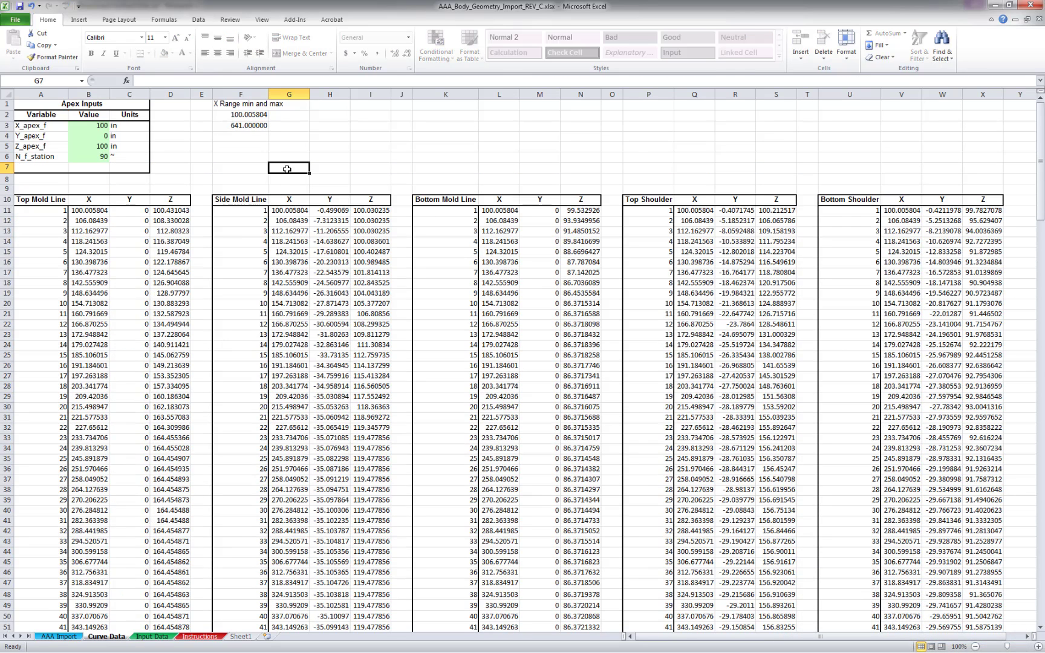
scroll(286, 170, down, 6)
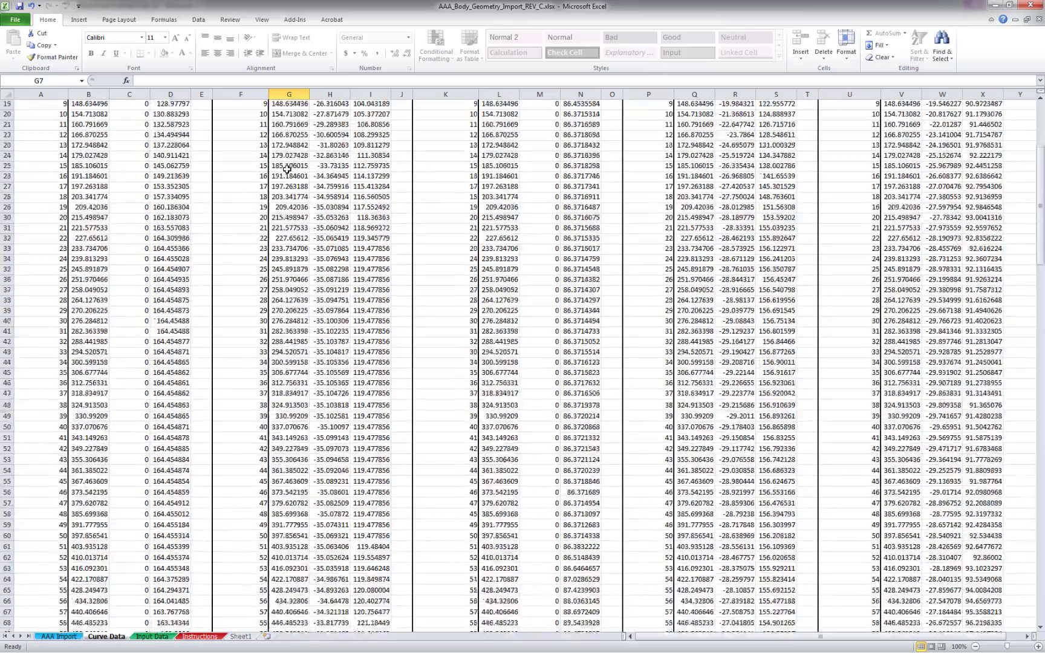
scroll(286, 169, down, 10)
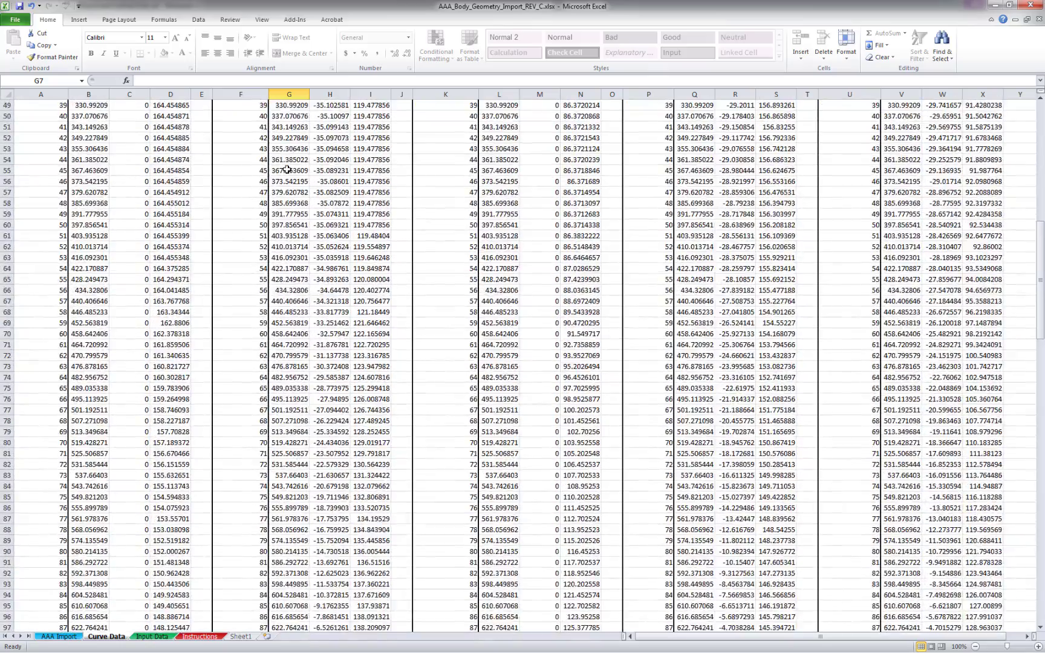
scroll(286, 169, down, 3)
scroll(286, 170, up, 14)
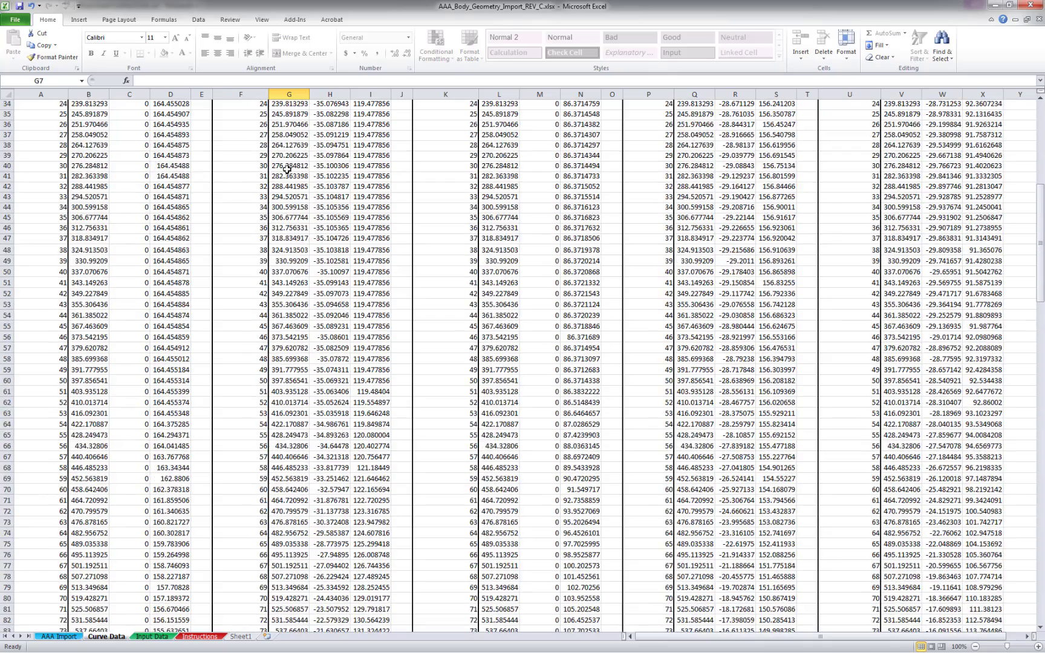
scroll(287, 169, up, 5)
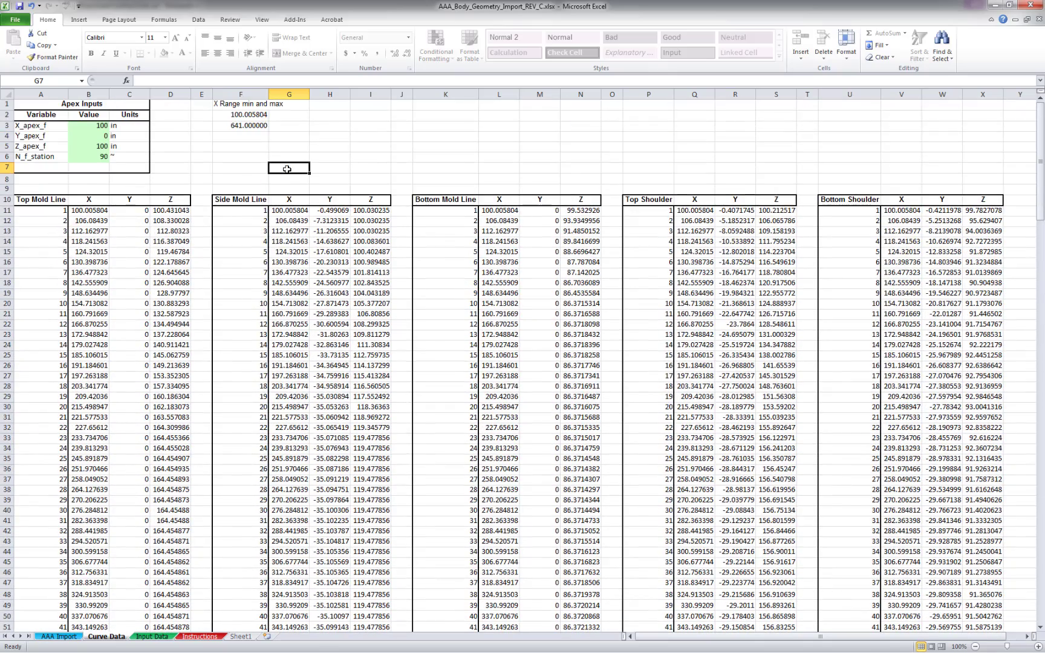
- Review the station table on the AAA Import sheet and save the workbook
click(56, 637)
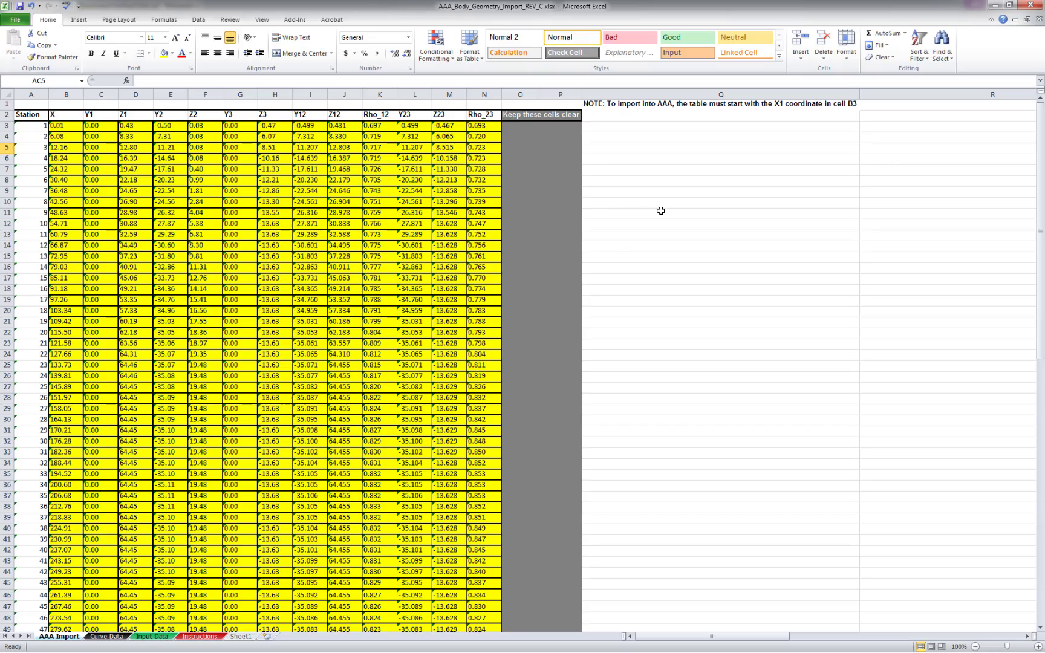
scroll(660, 211, down, 15)
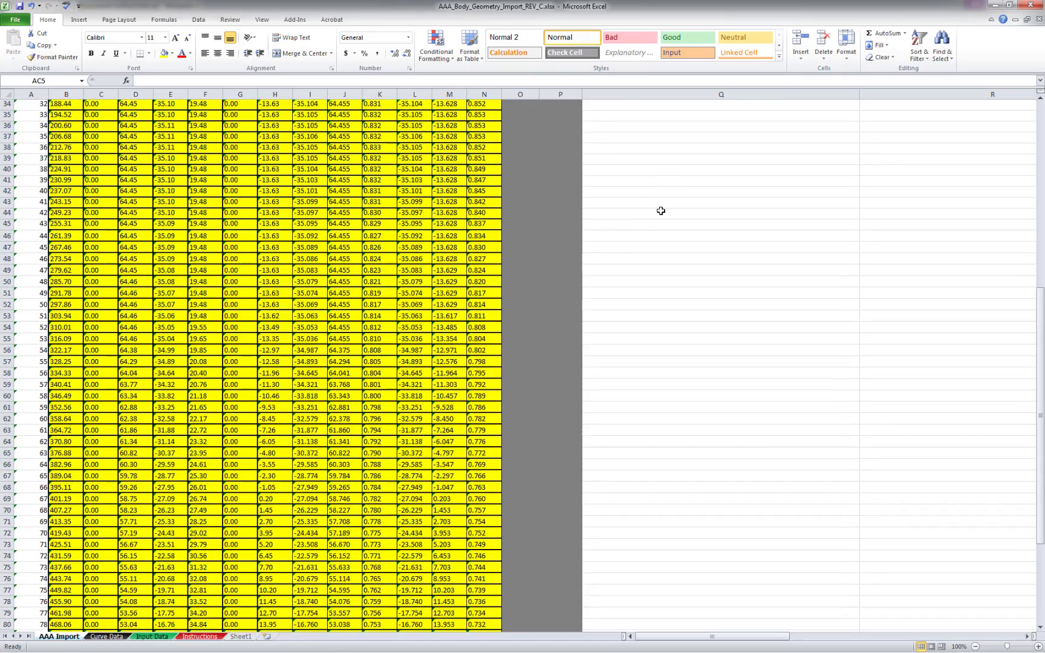
scroll(661, 211, down, 4)
scroll(661, 211, up, 19)
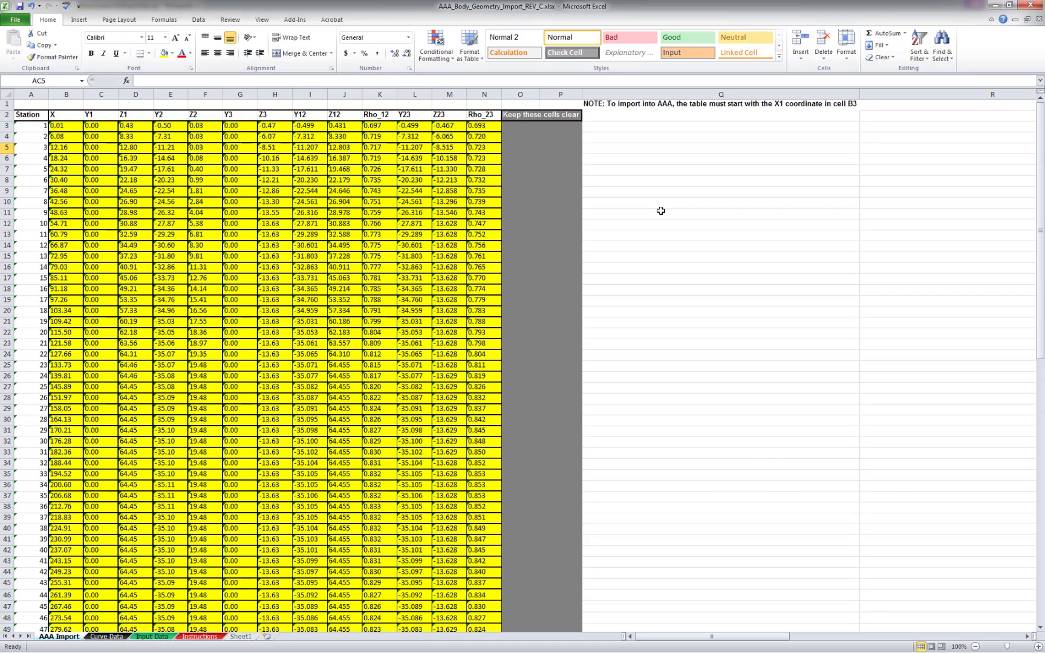
click(20, 8)
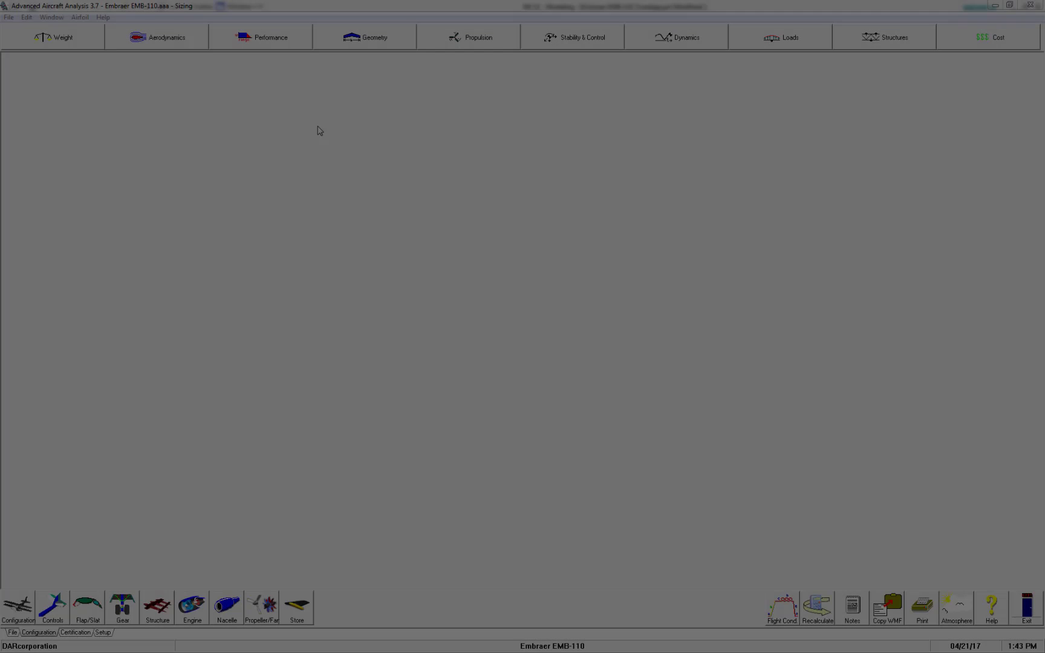
- Switch to Advanced Aircraft Analysis, open the Fuselage geometry submodule and check the default unit of the first section's x-location, keeping inches
click(342, 41)
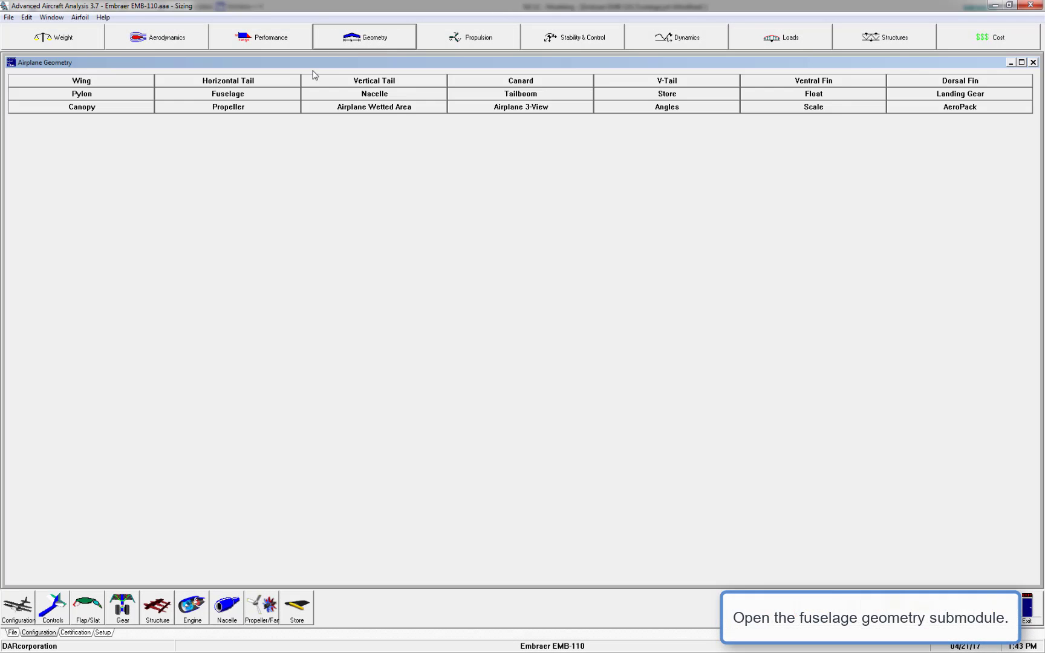
click(287, 95)
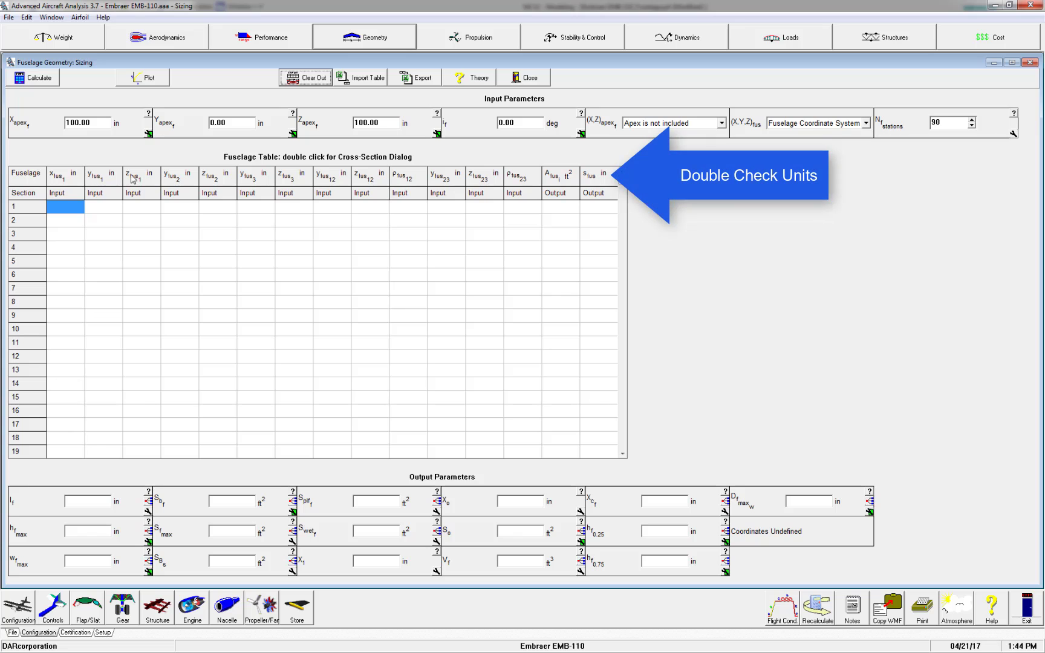
double_click(66, 206)
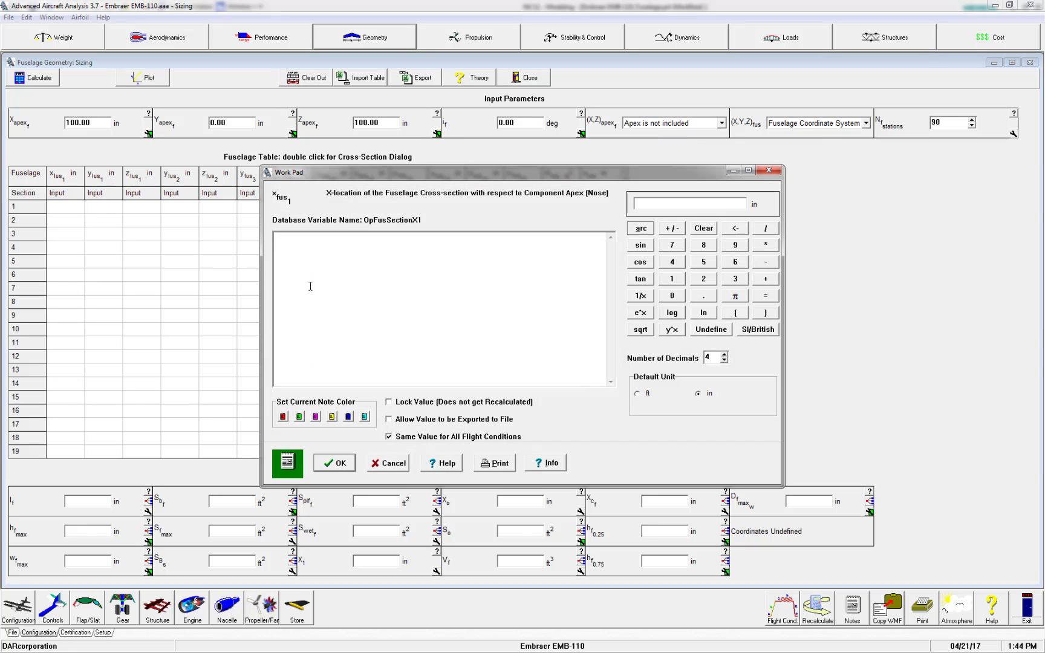
click(638, 394)
click(352, 463)
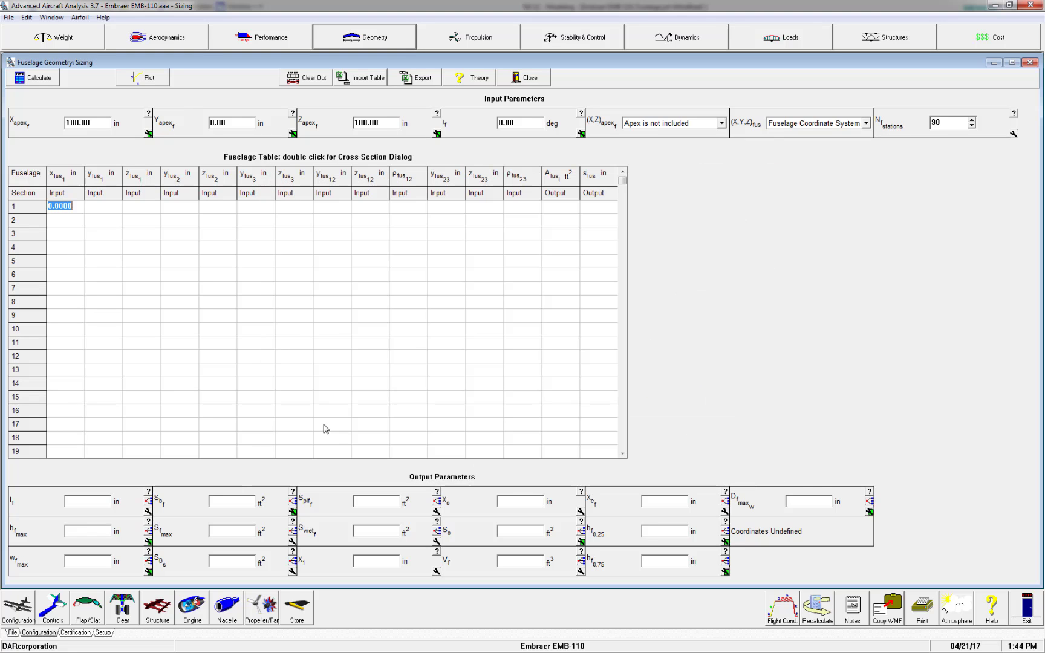
- Import the AAA Body Geometry Import workbook into the fuselage table and calculate the fuselage output parameters
click(366, 81)
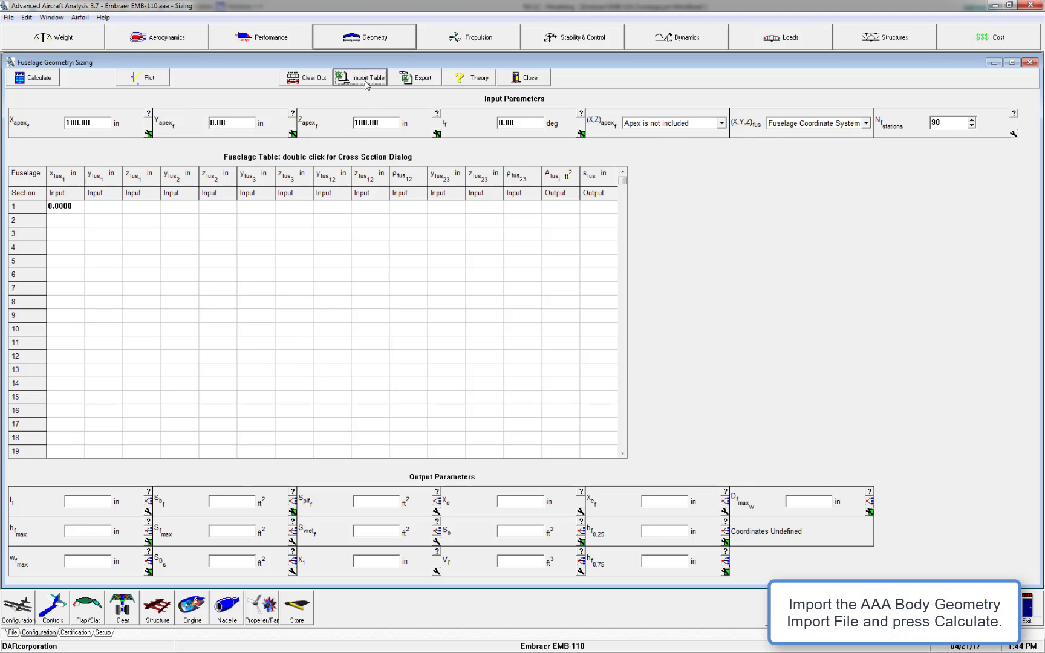
double_click(468, 194)
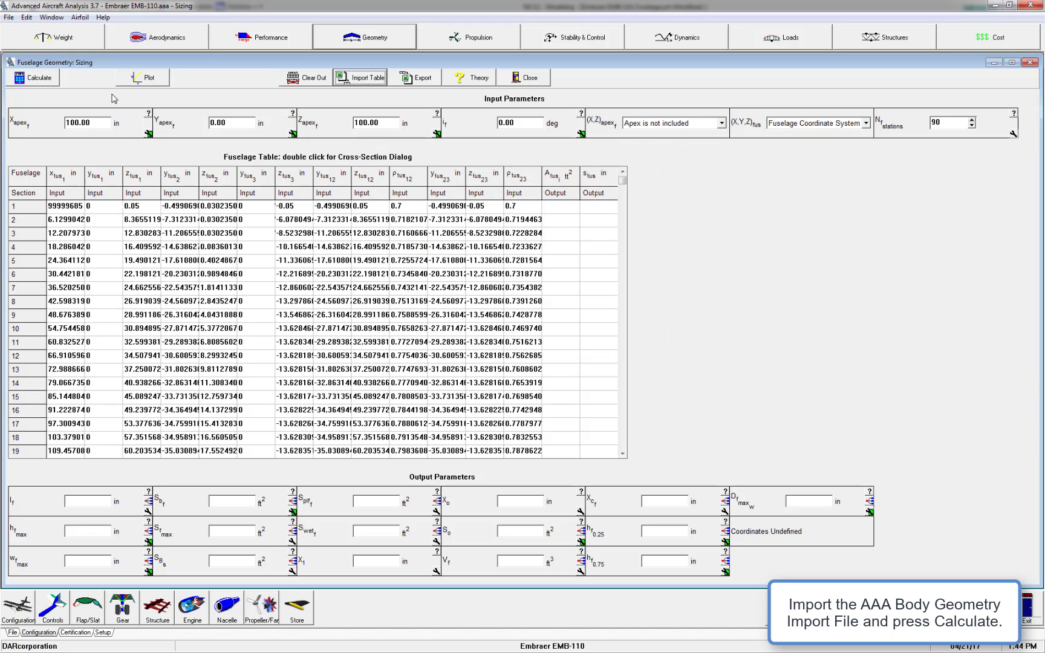
click(51, 80)
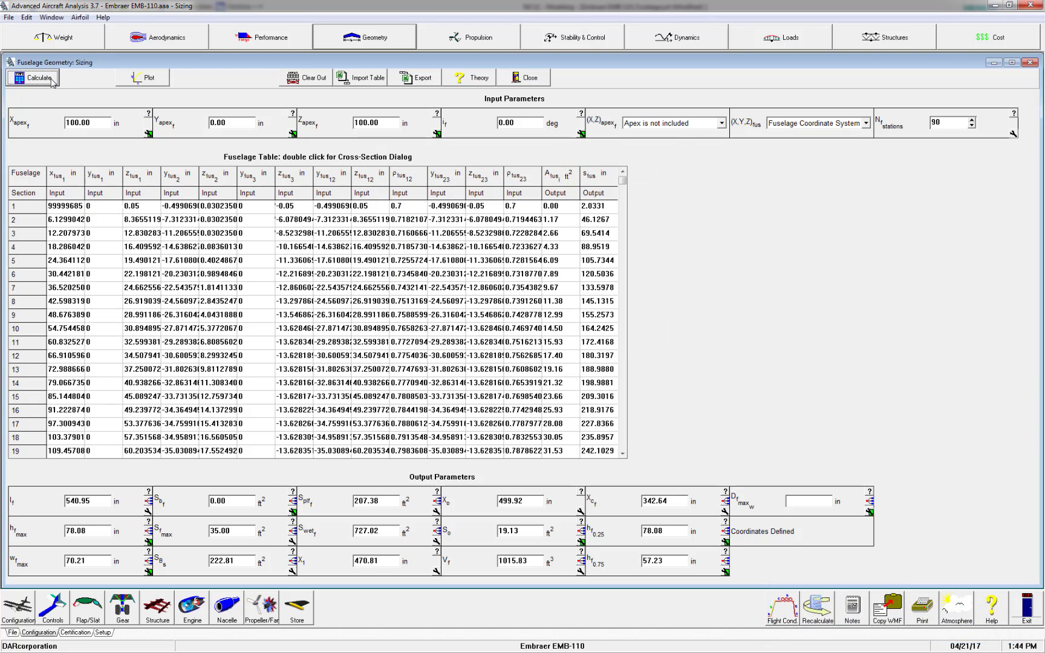
- Plot the fuselage cross-section stations and check the fuselage shape in the Airplane 3-View
click(142, 78)
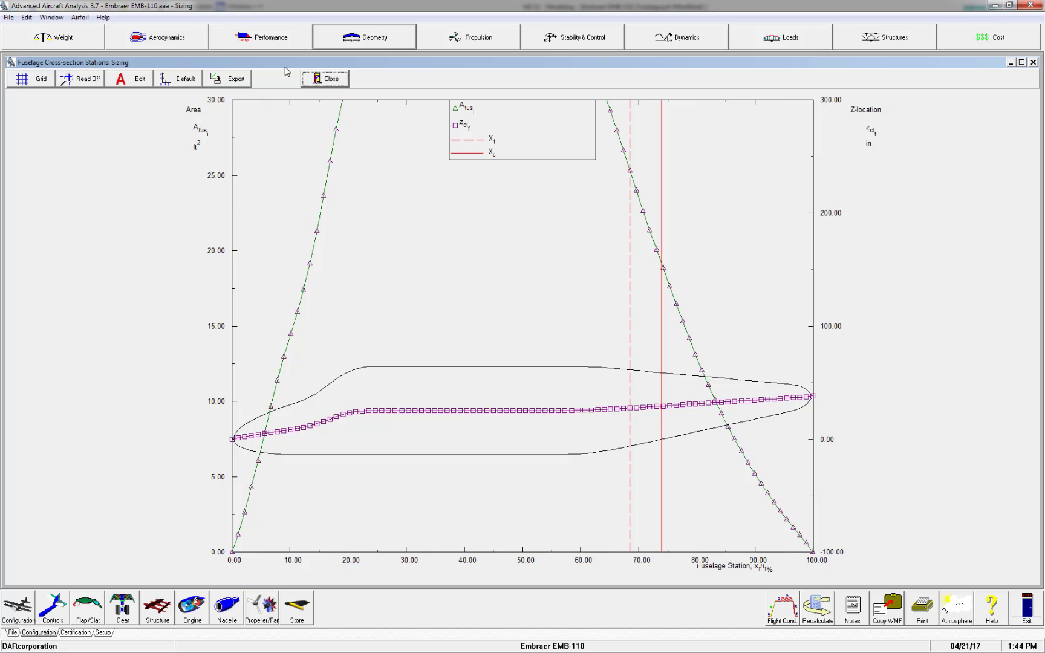
click(342, 46)
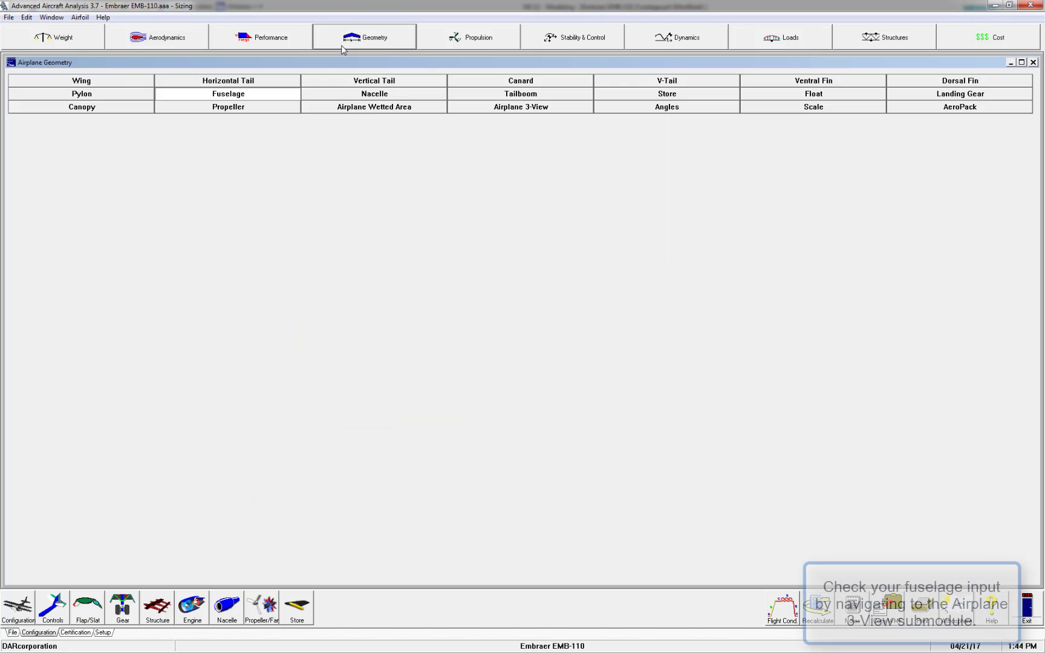
click(465, 110)
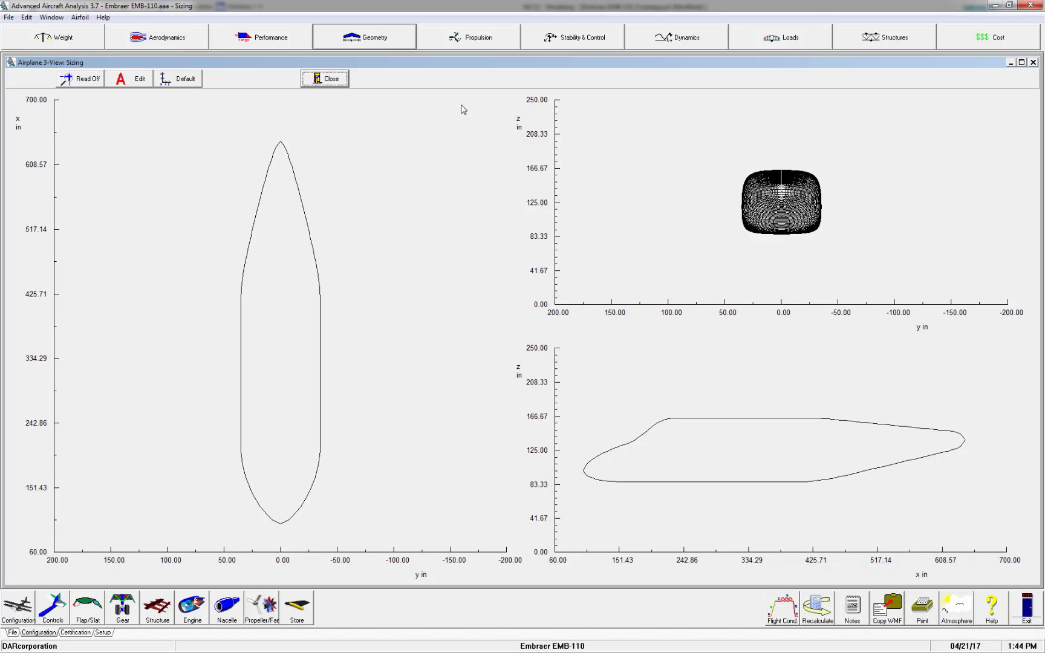
- Export the Fuselage component with AeroPack as a geometry data file named Fuselage in the Tutorial folder
click(390, 40)
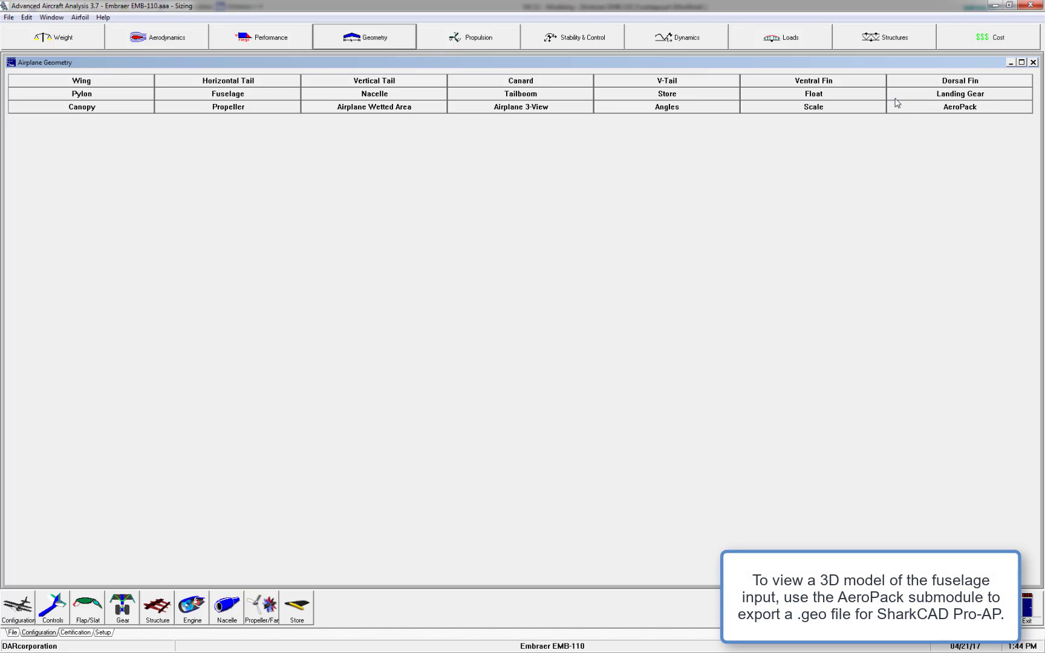
click(919, 109)
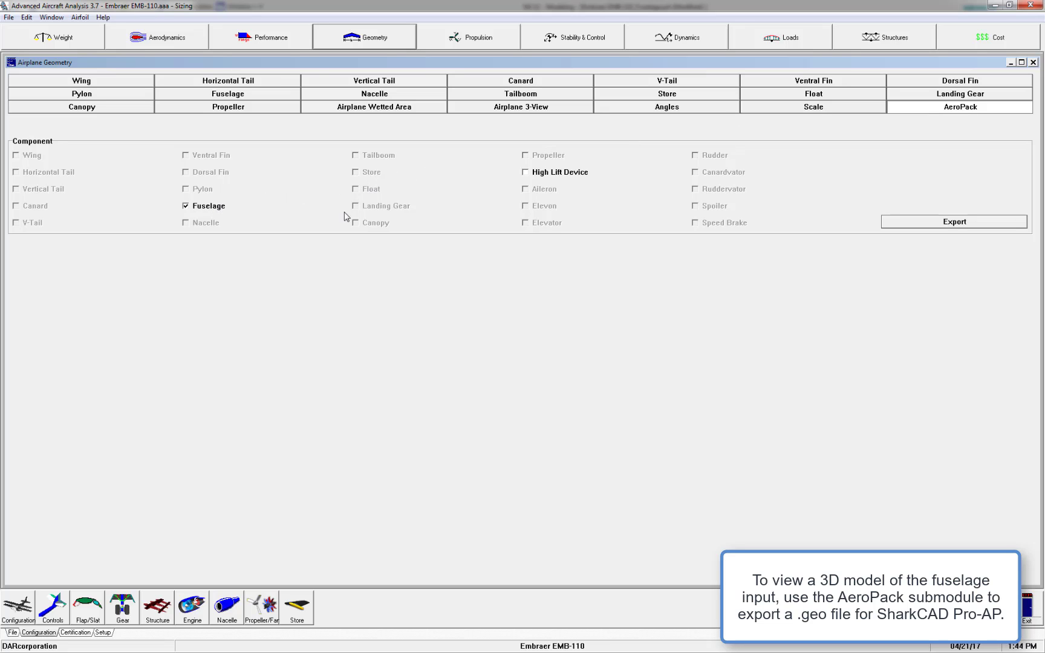
click(906, 222)
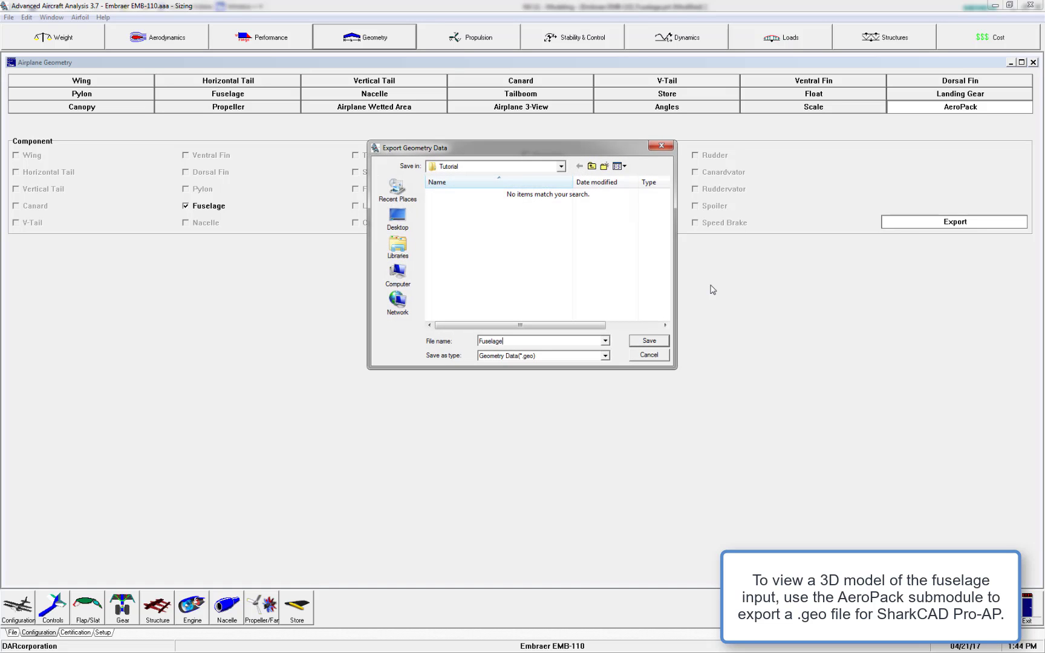
click(649, 341)
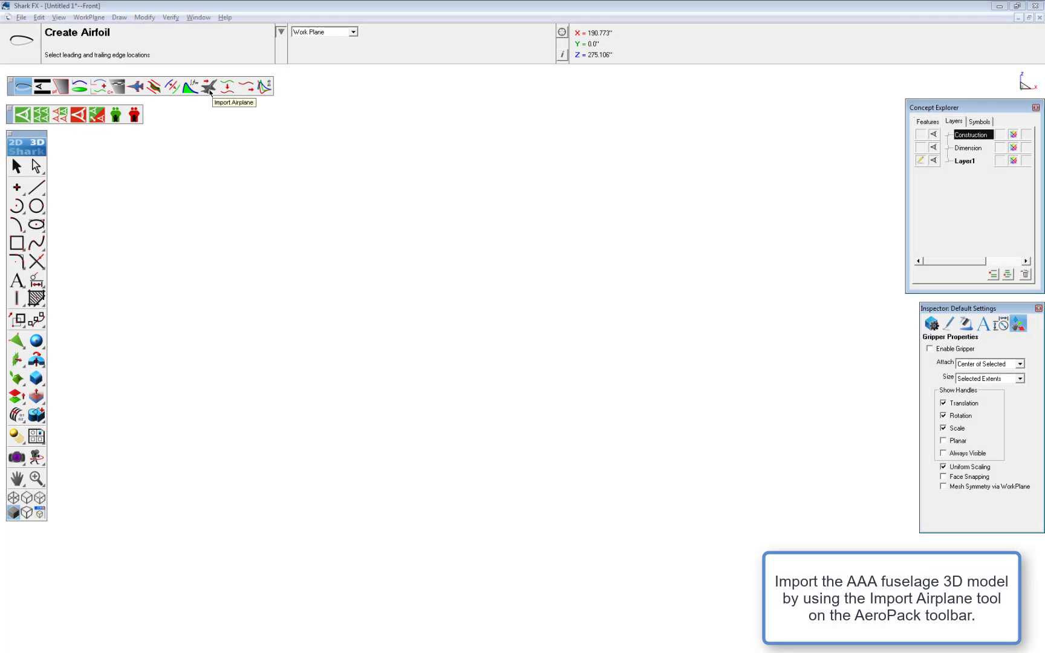
- In Shark FX, import Fuselage.geo from the Tutorial folder with the Import Airplane tool and inspect the 3D fuselage model
click(209, 90)
click(195, 111)
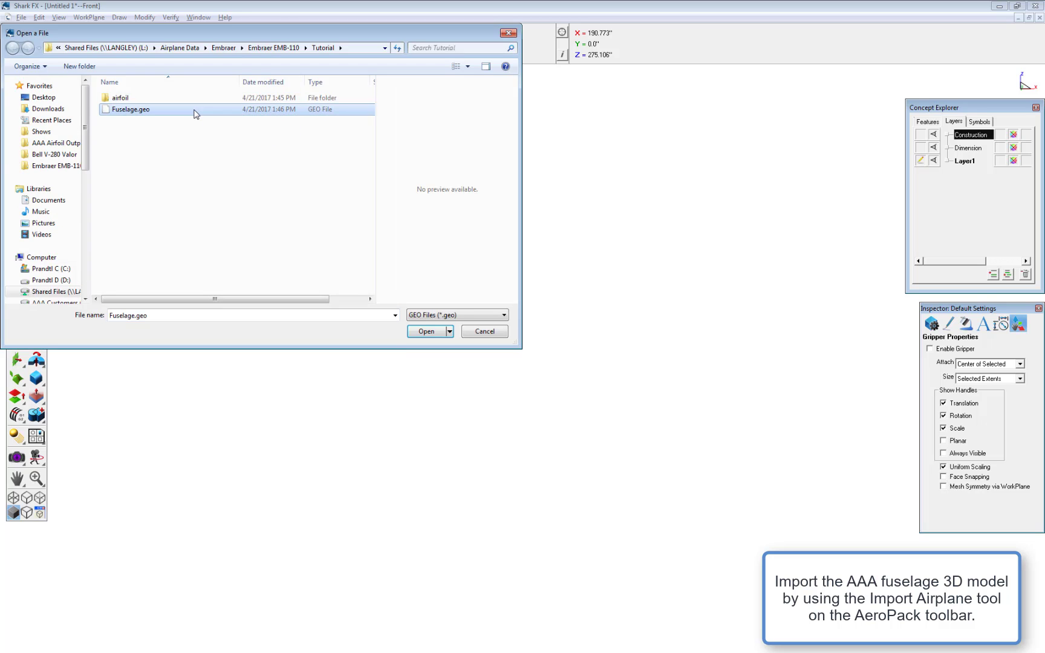
double_click(194, 112)
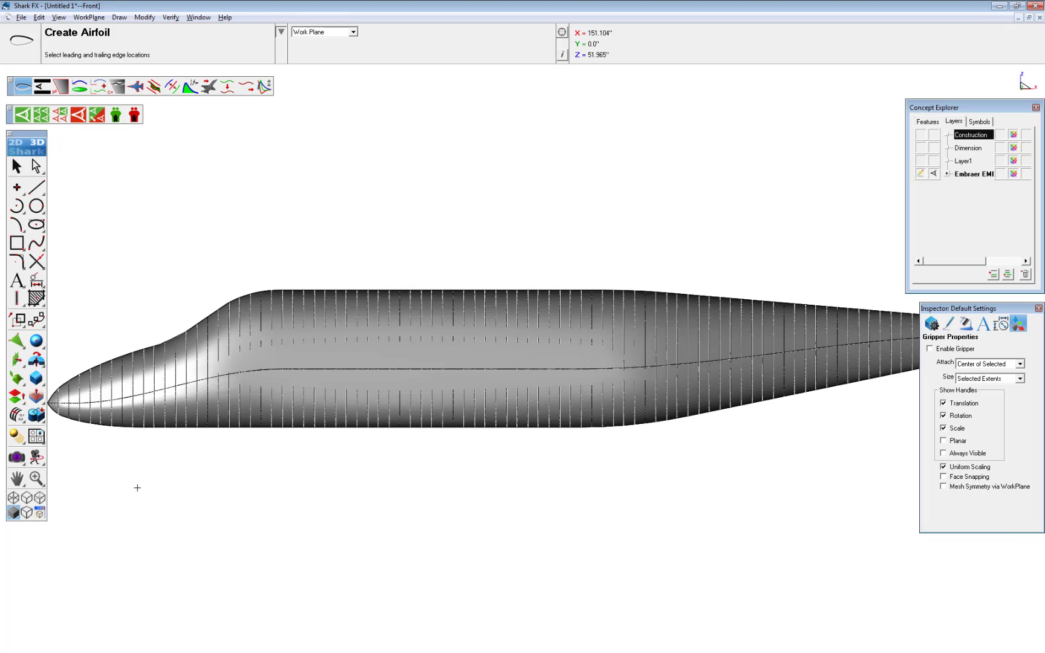
middle_drag(121, 499, 635, 427)
middle_drag(169, 317, 315, 233)
middle_drag(543, 559, 483, 541)
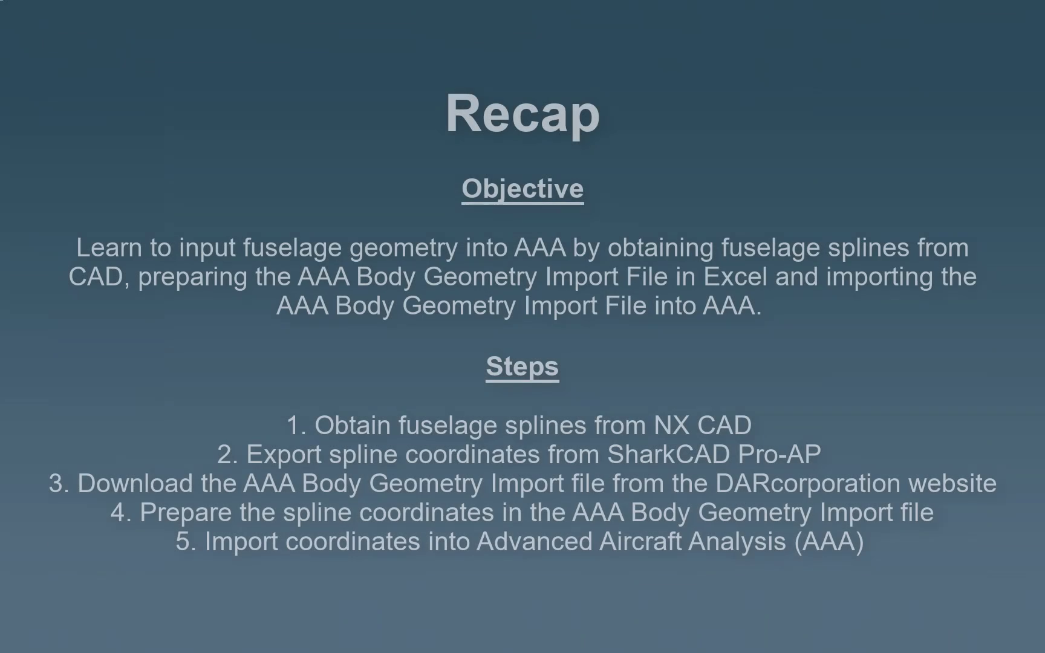